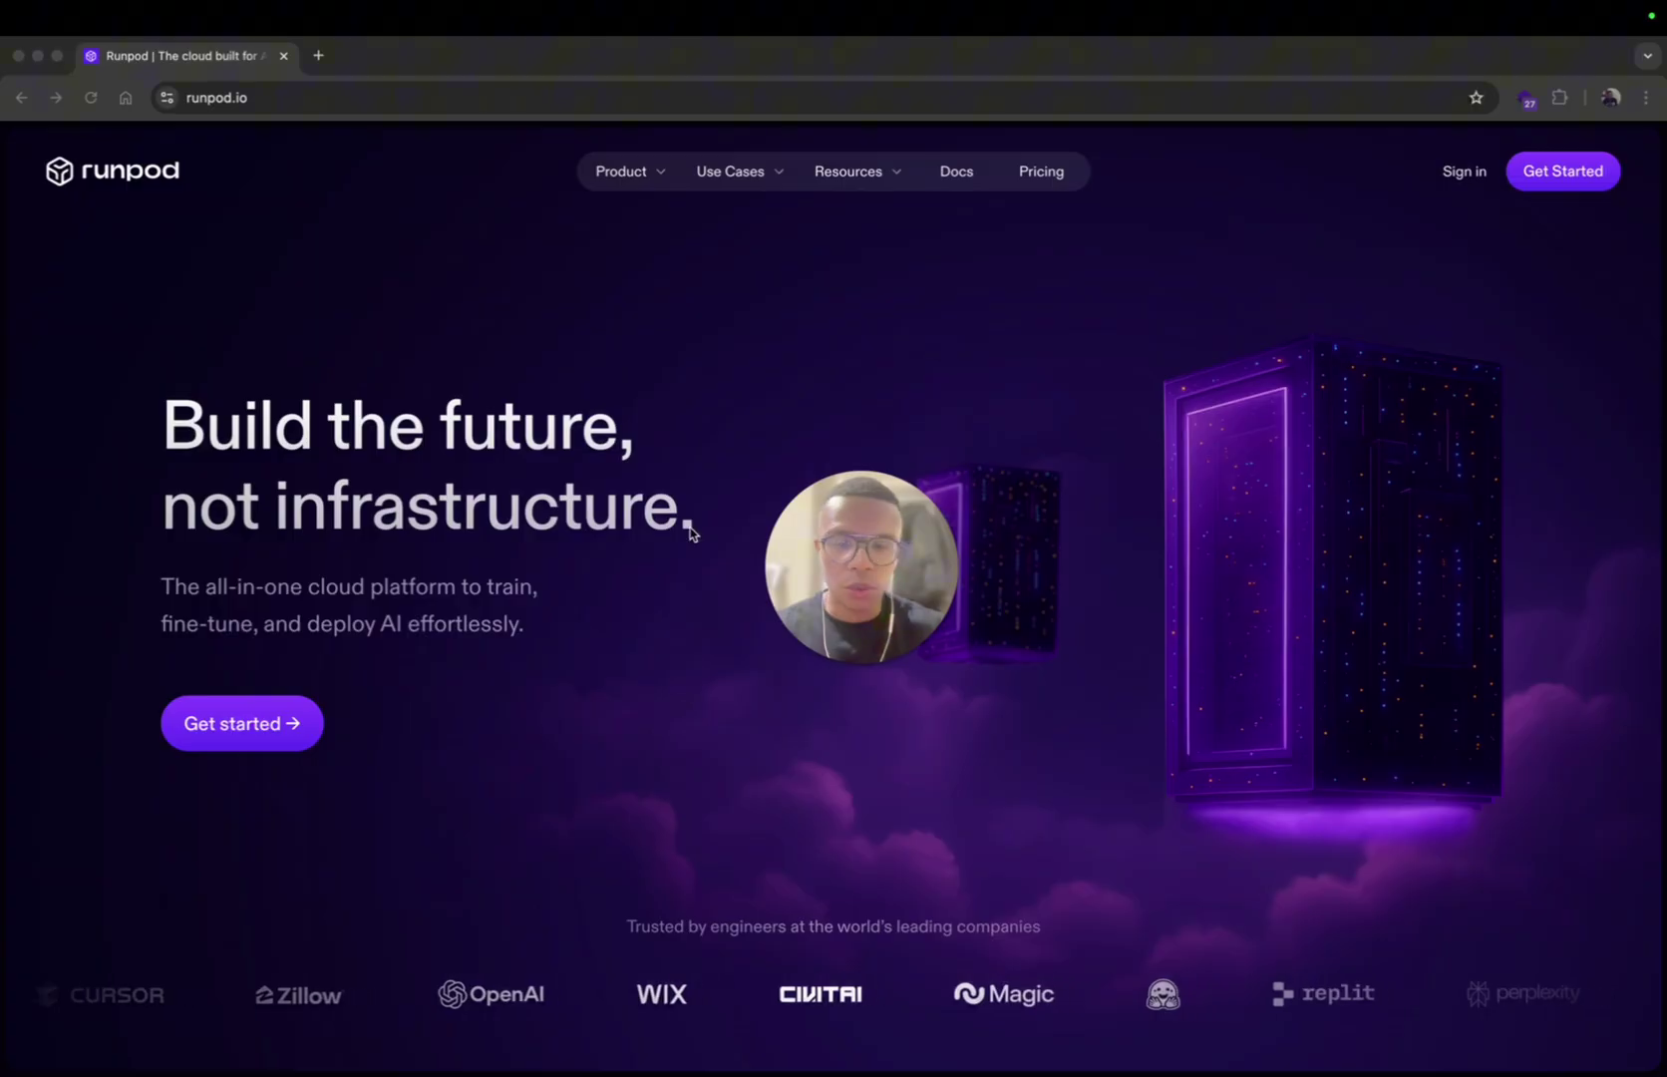
Step: Sign in to the Runpod console
{"action": "left_click_drag", "start_coordinate": [805, 559], "coordinate": [382, 590]}
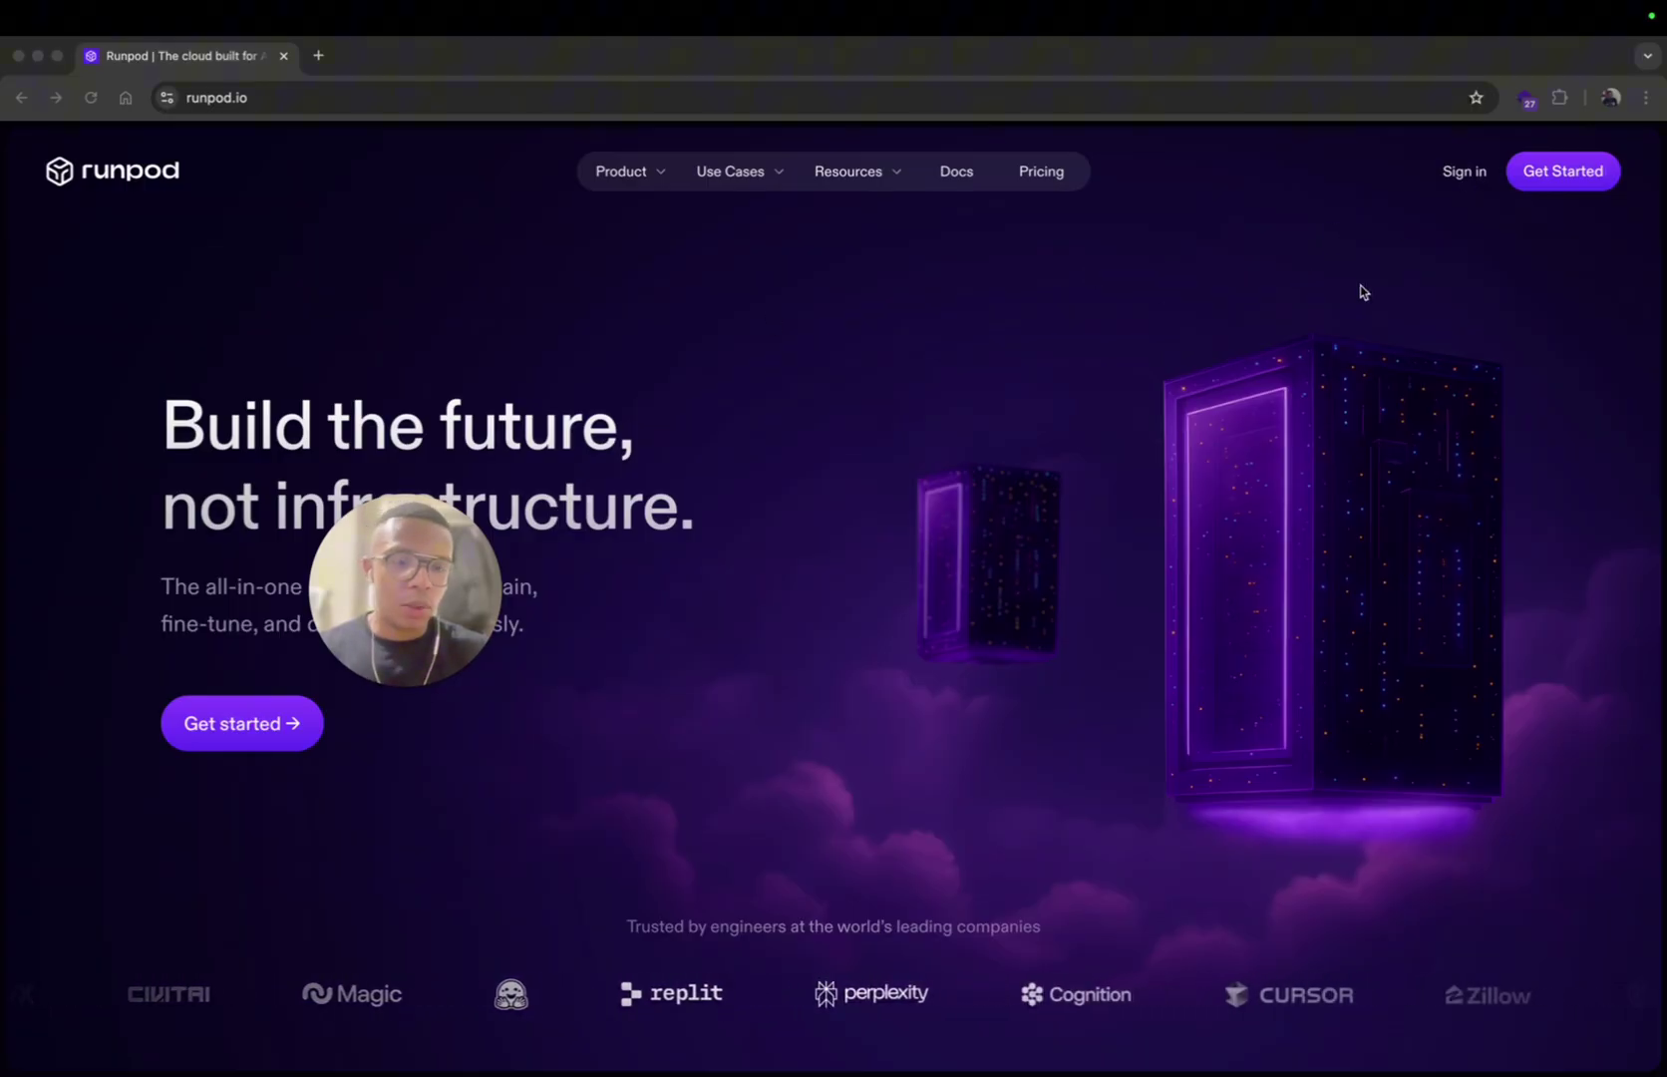
{"action": "left_click_drag", "start_coordinate": [427, 571], "coordinate": [317, 702]}
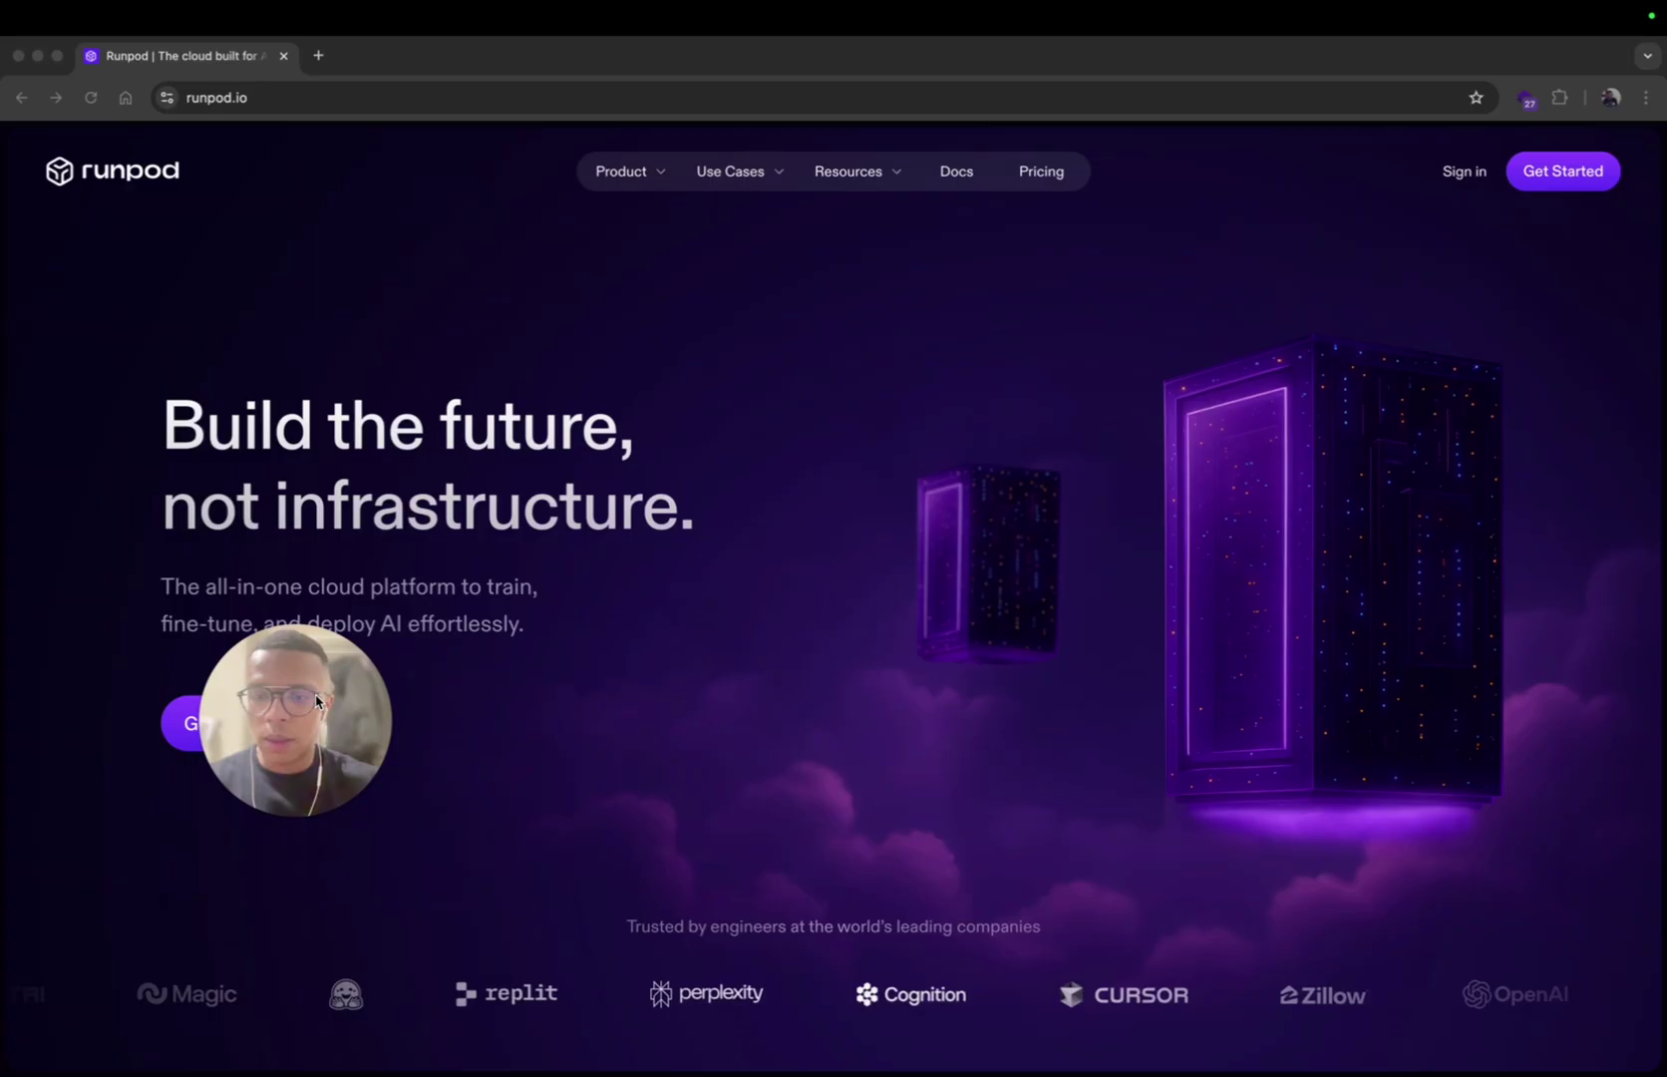
{"action": "left_click", "coordinate": [1284, 345]}
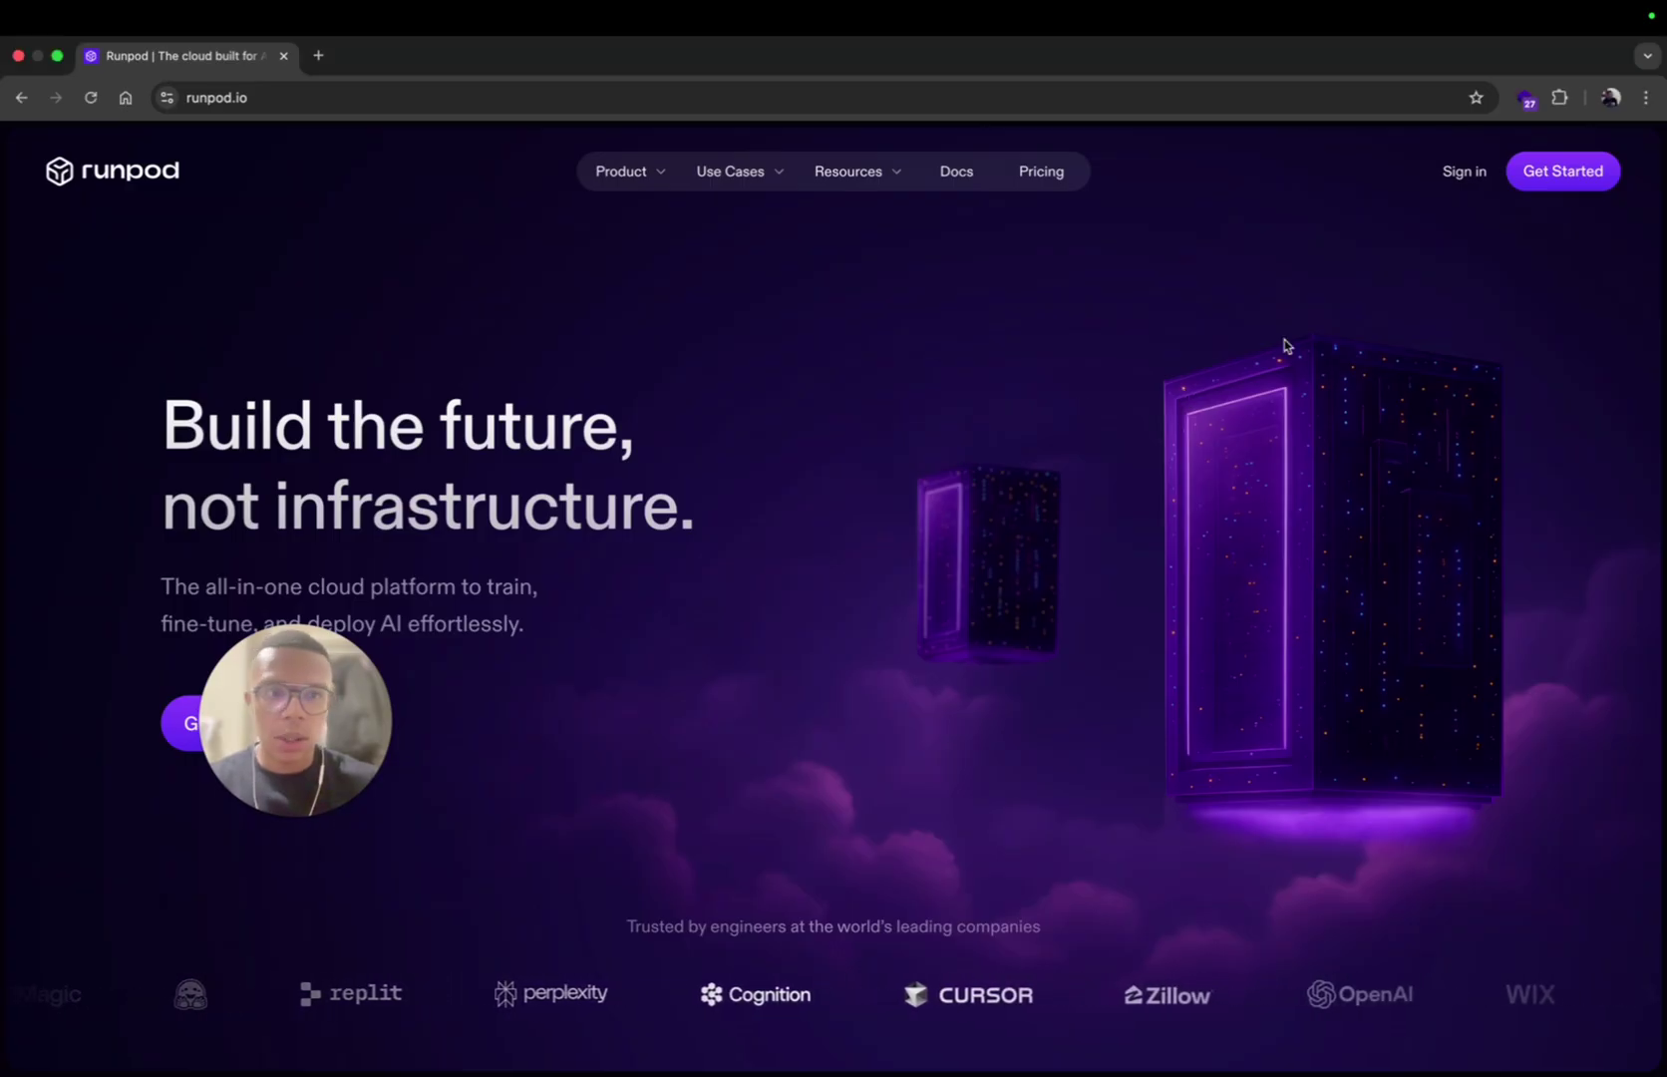
{"action": "left_click", "coordinate": [1465, 173]}
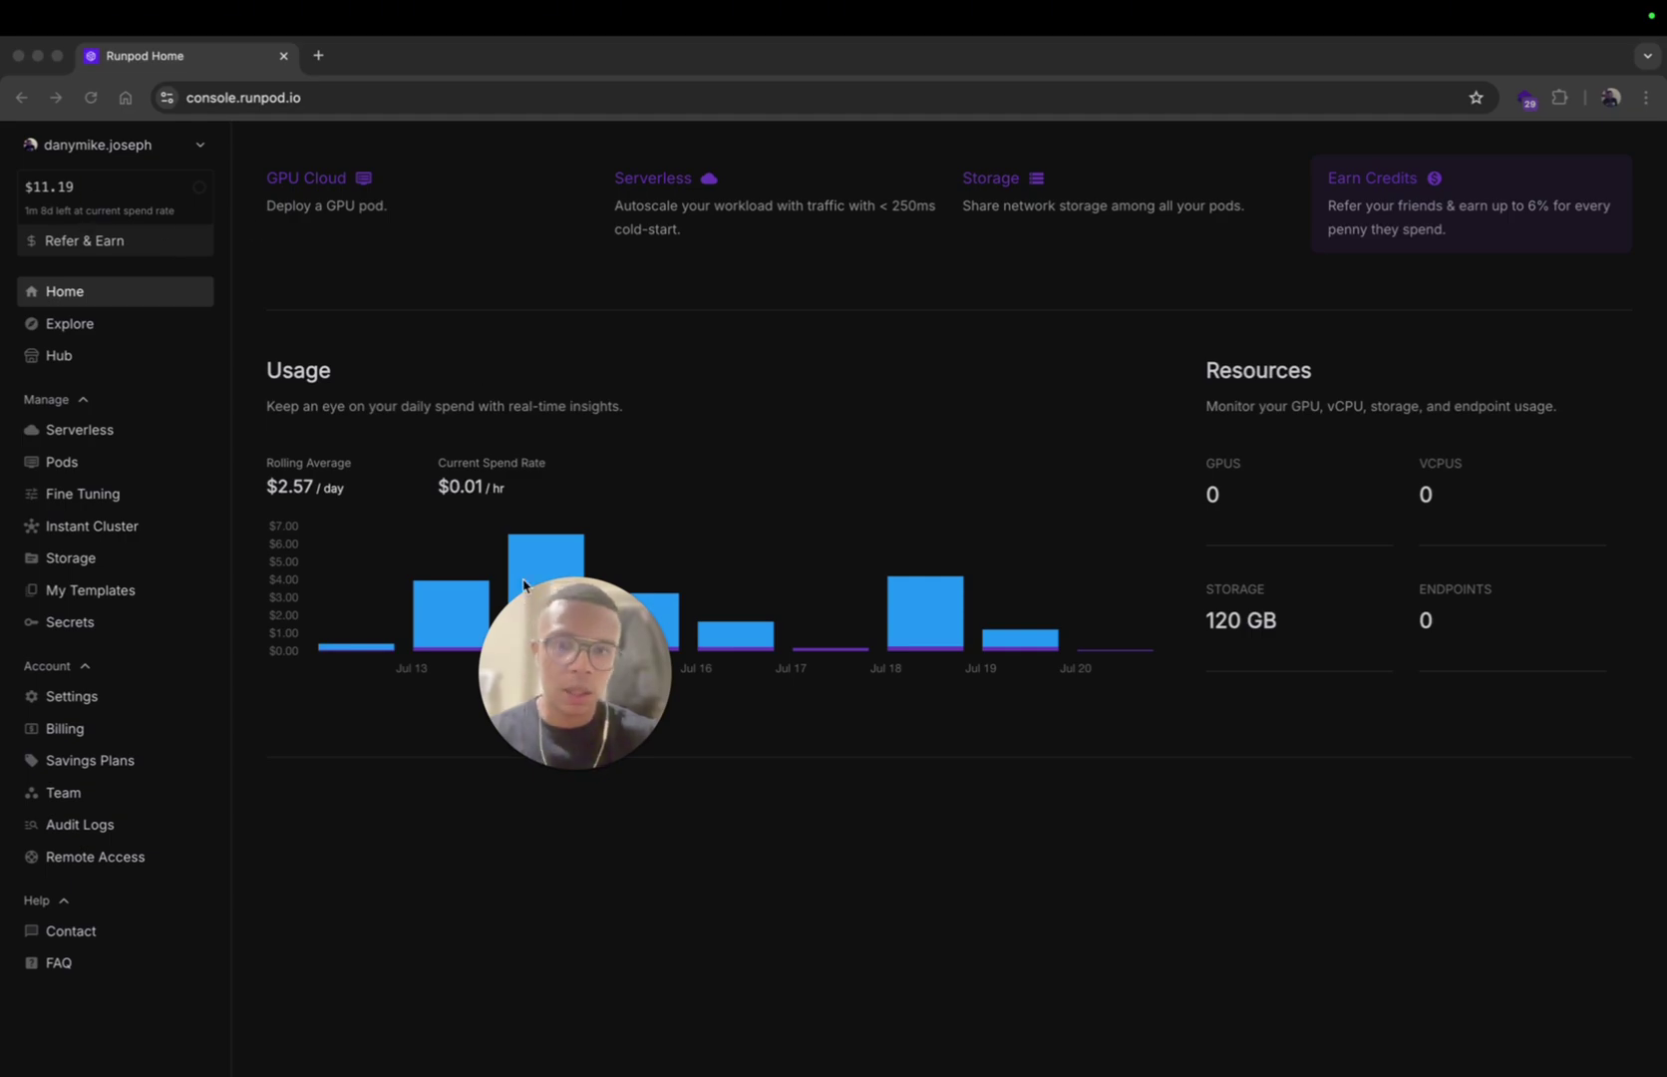
Step: Go to the Pods deployment page and open the Network Volume dropdown
{"action": "left_click_drag", "start_coordinate": [568, 717], "coordinate": [404, 885]}
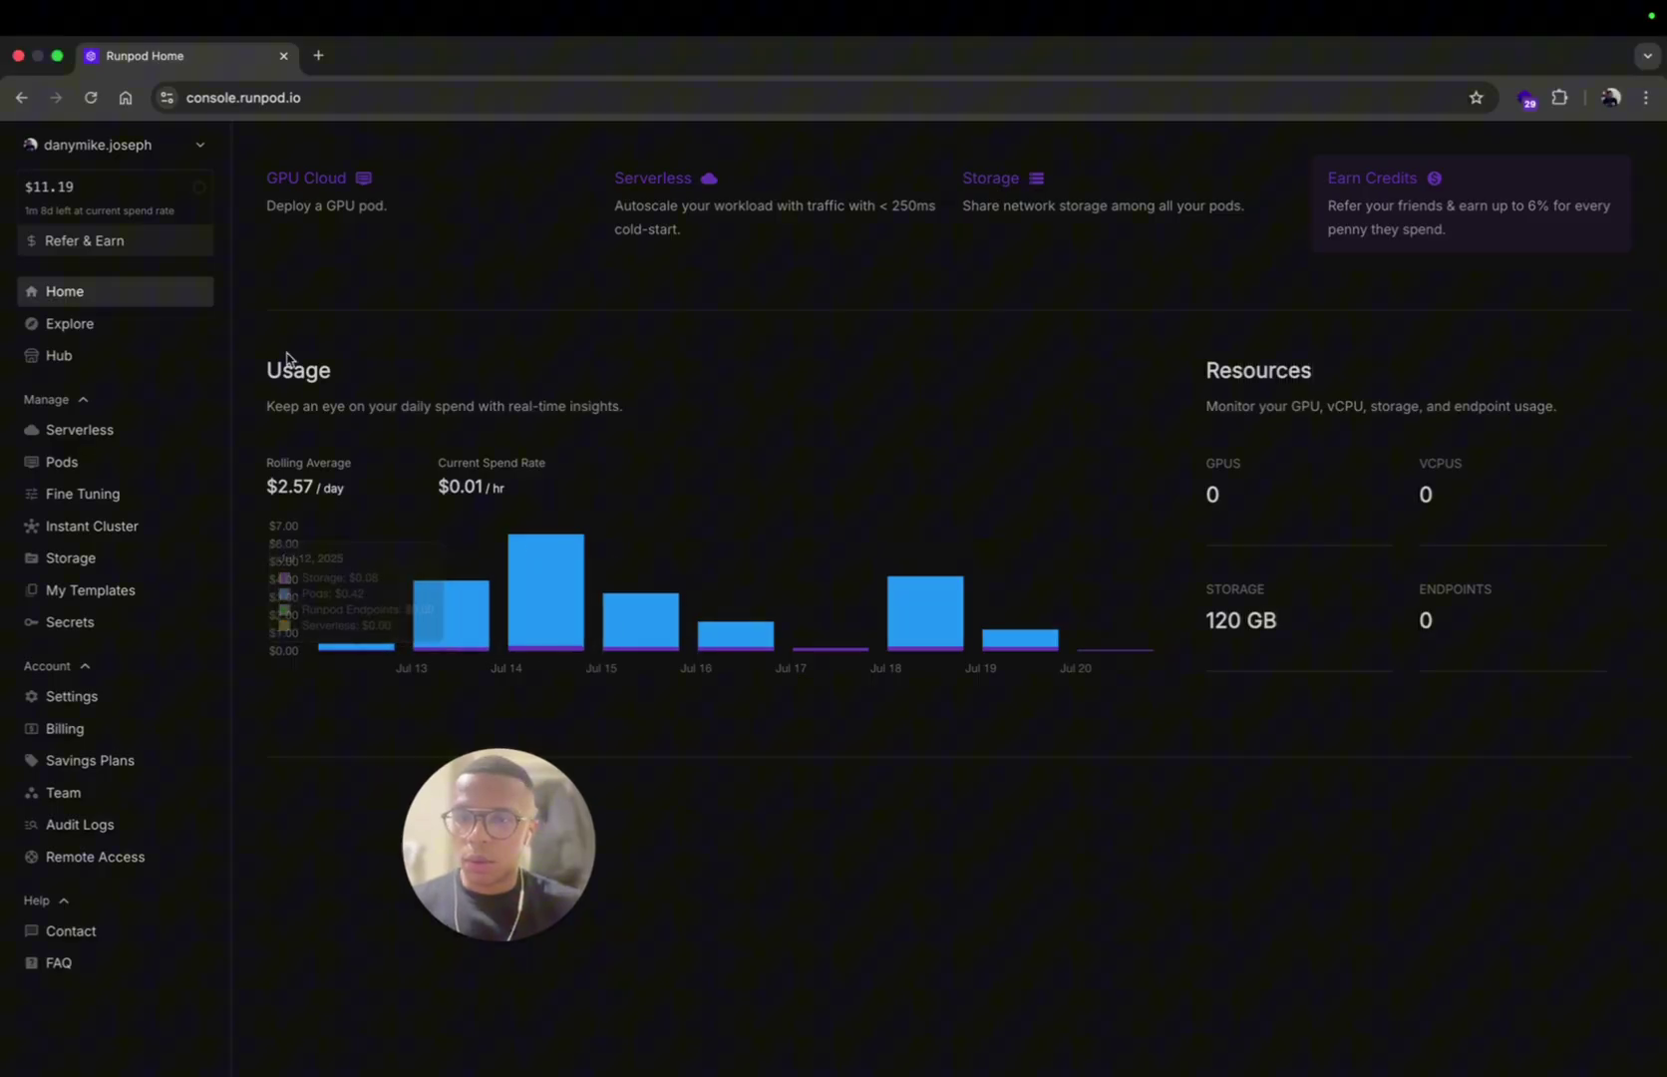
{"action": "left_click", "coordinate": [68, 465]}
{"action": "scroll", "coordinate": [67, 469], "scroll_direction": "up", "scroll_amount": 5}
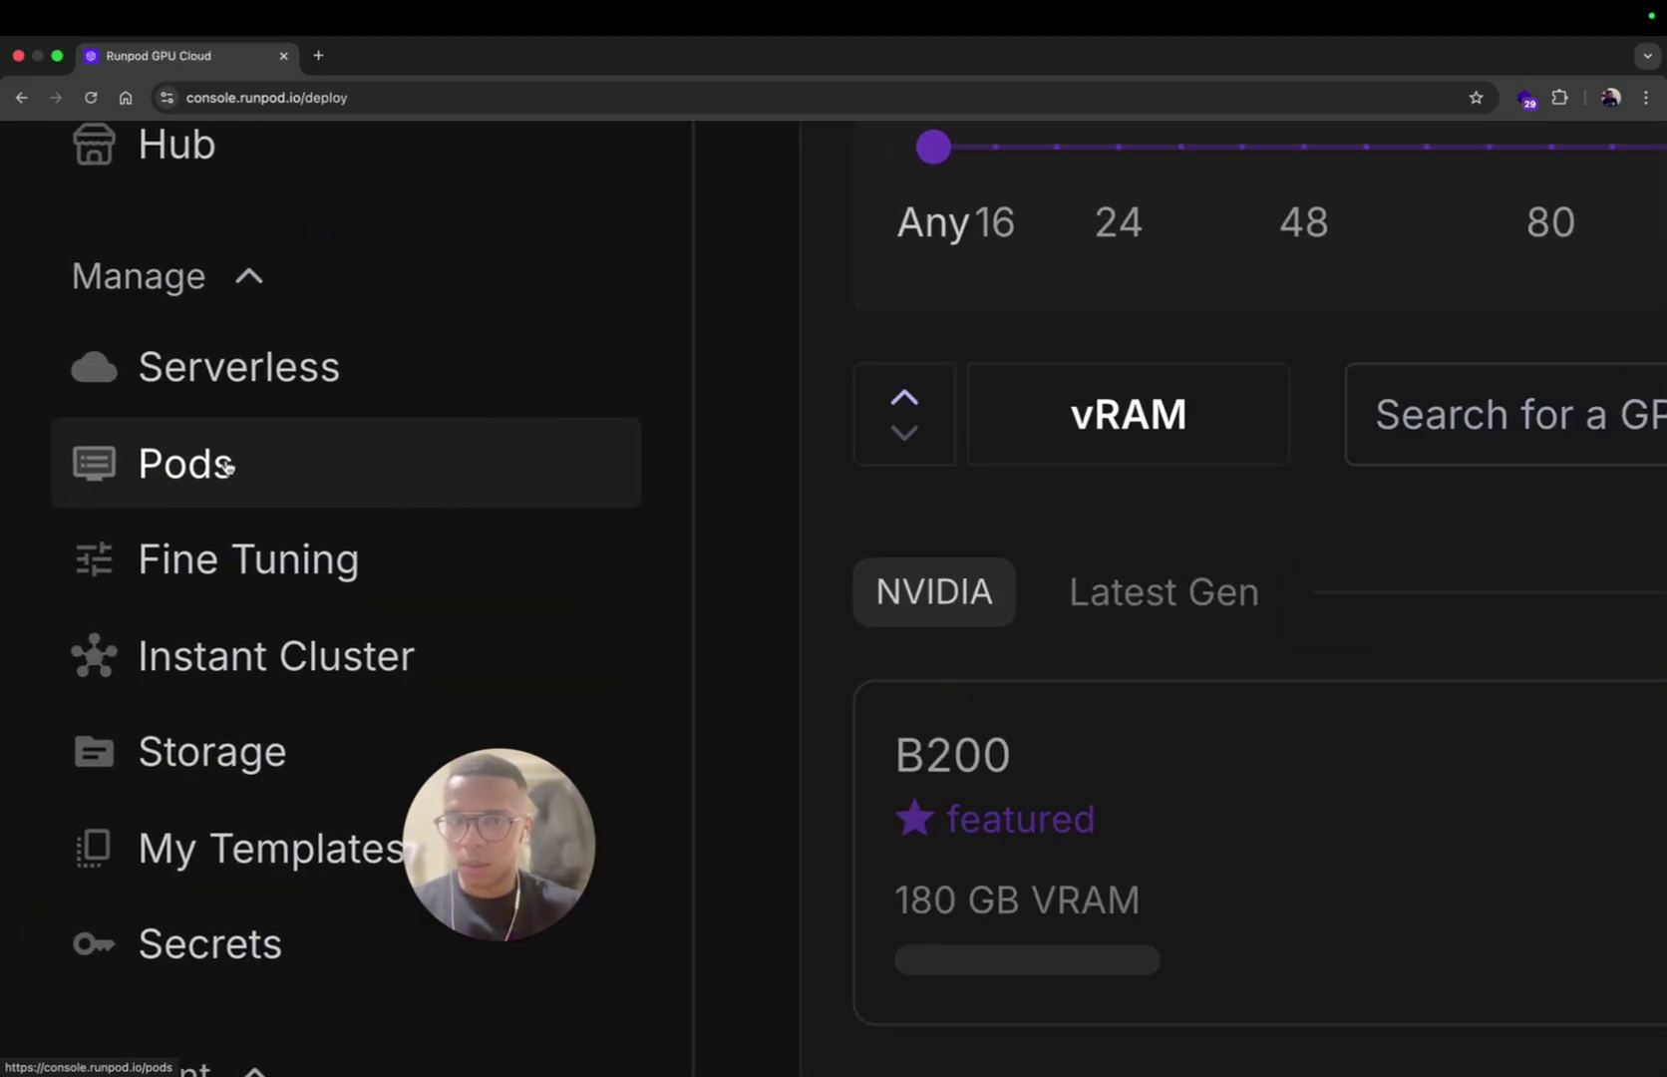
{"action": "scroll", "coordinate": [227, 465], "scroll_direction": "down", "scroll_amount": 5}
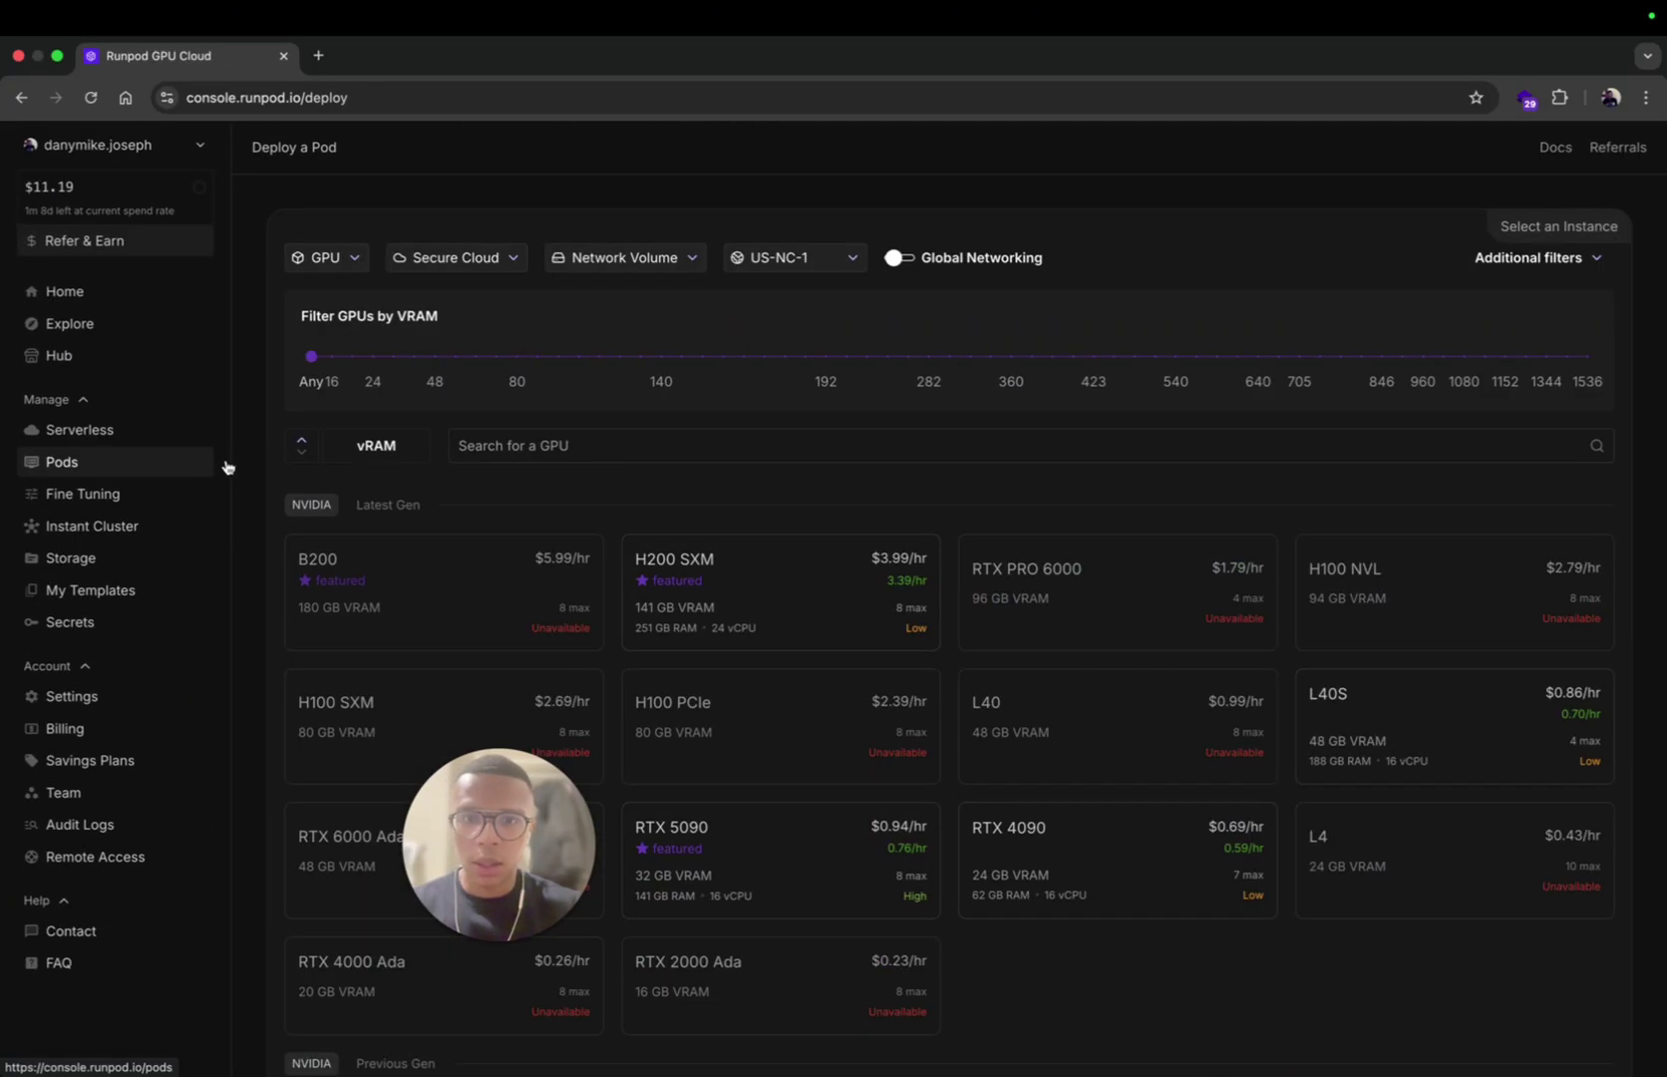
{"action": "left_click", "coordinate": [608, 261]}
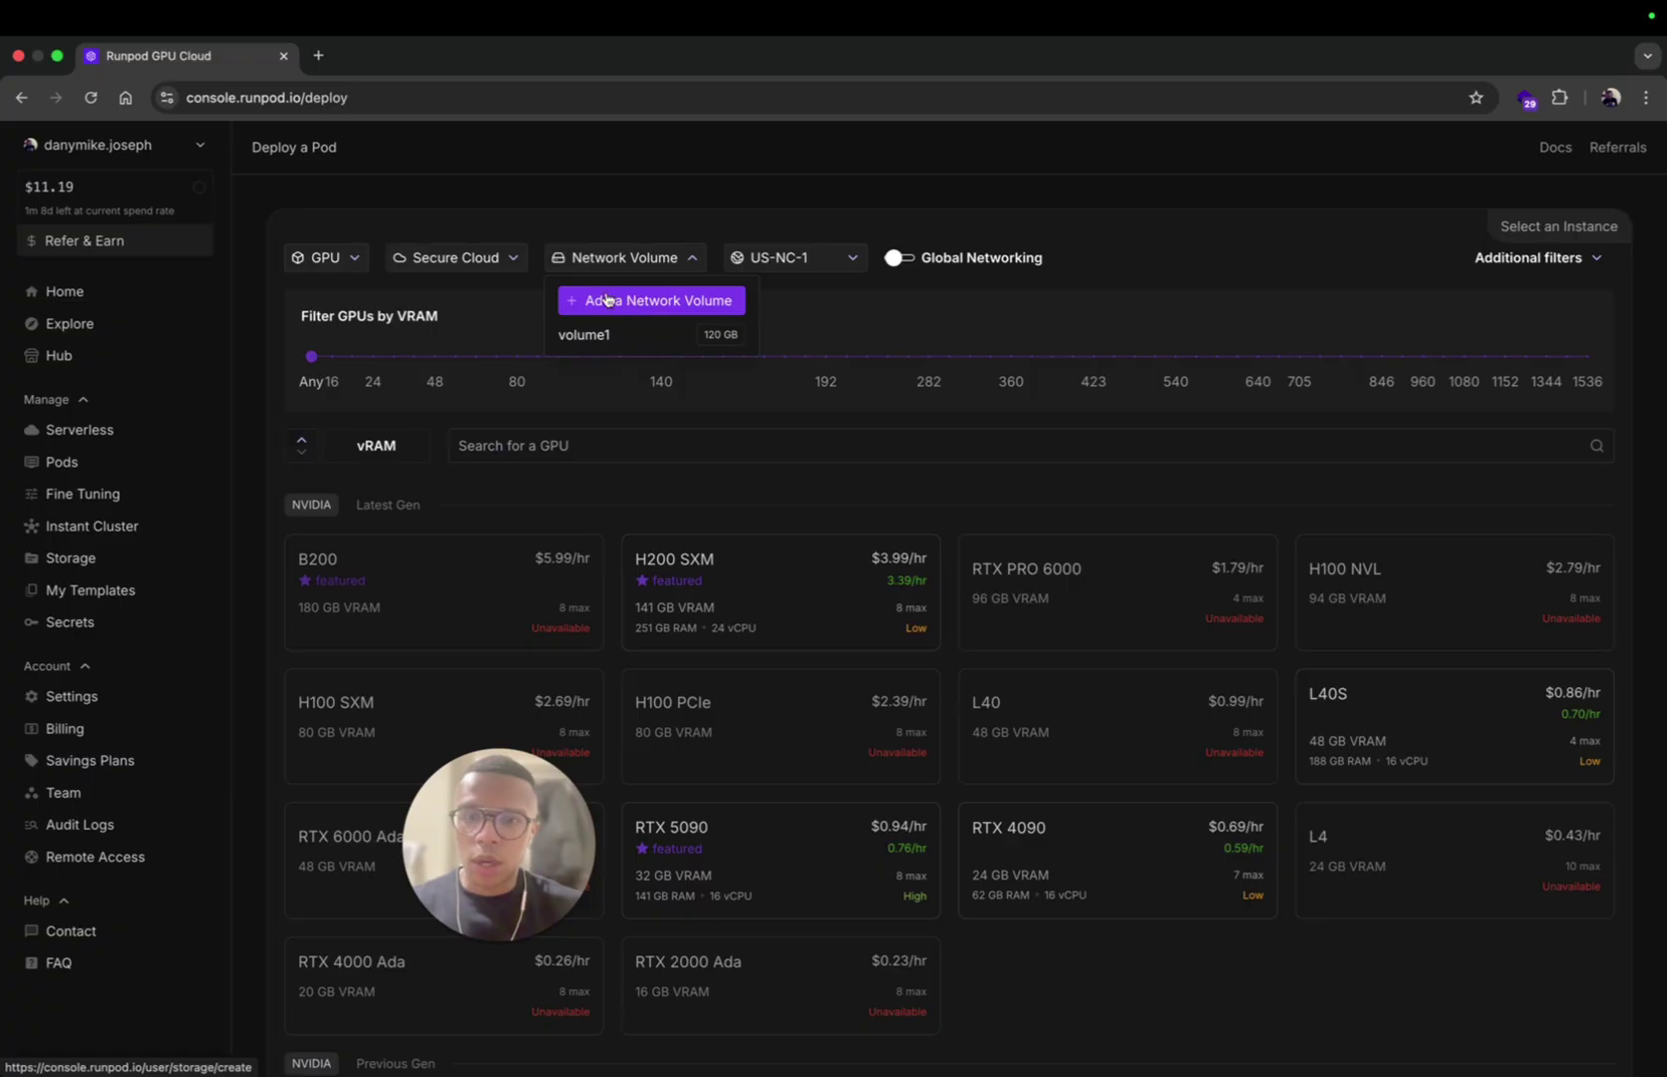
Step: Create a 120 GB network volume named 'volume2' in the US-CA-2 datacenter
{"action": "left_click", "coordinate": [611, 296]}
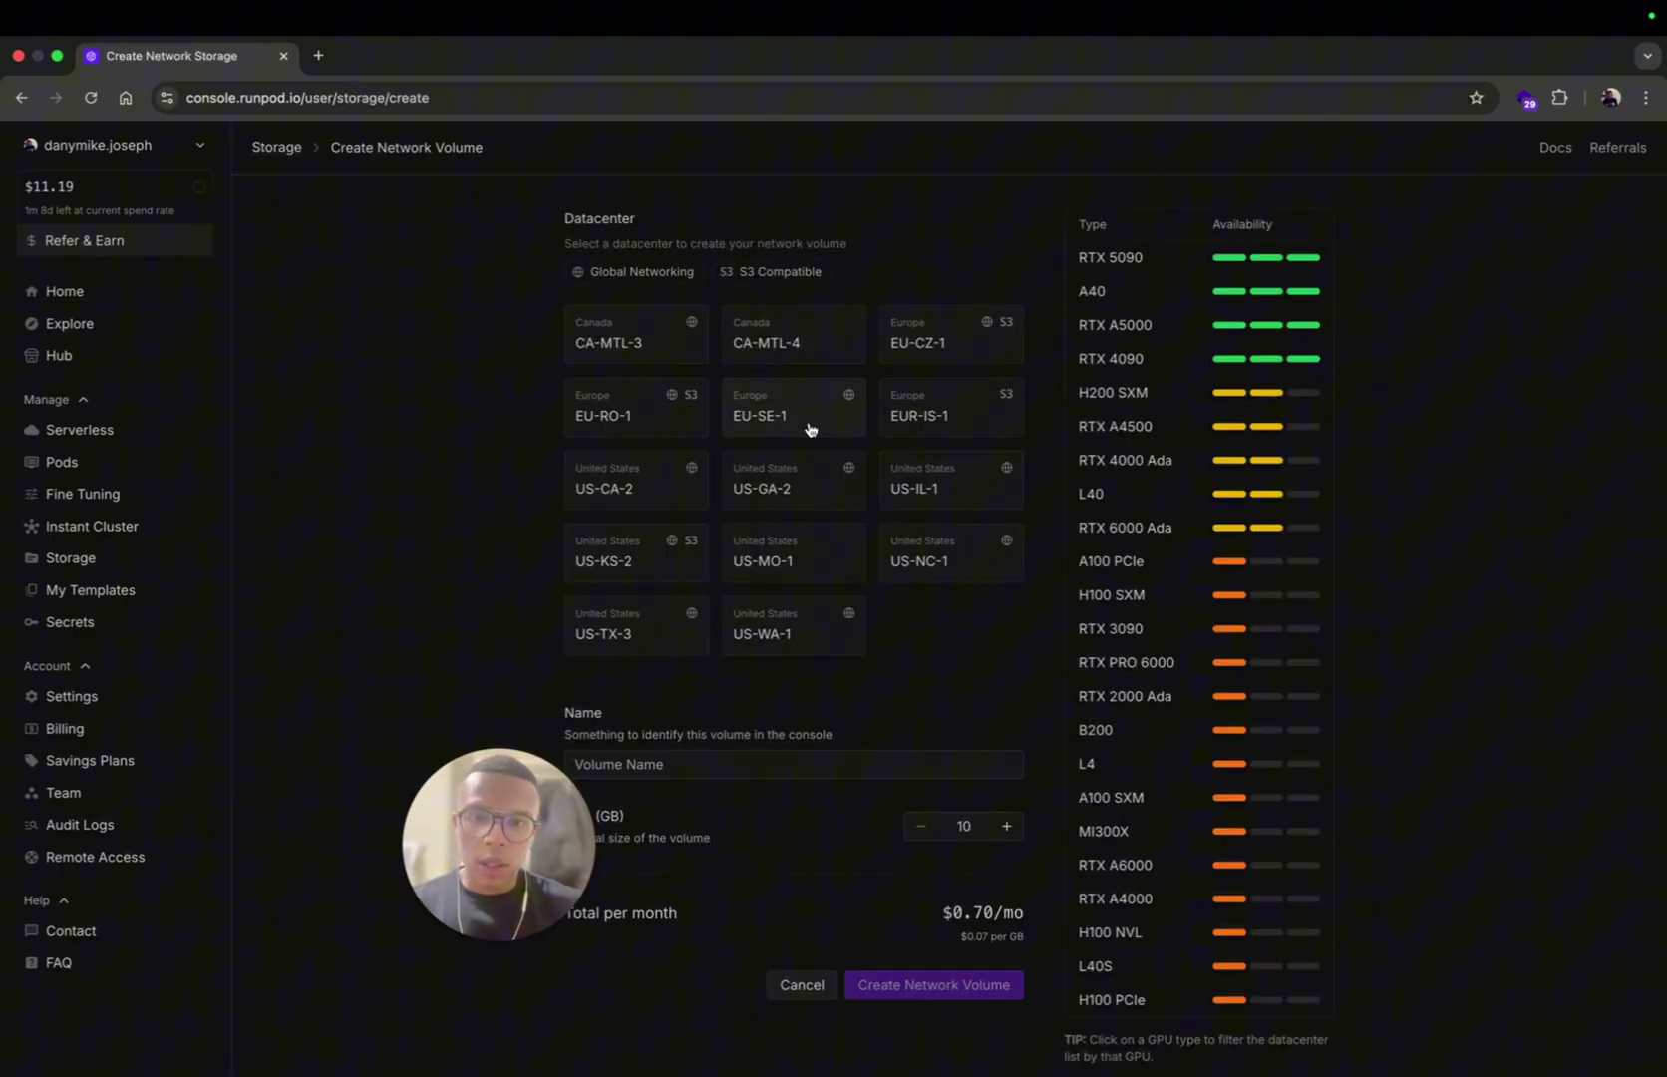
{"action": "left_click", "coordinate": [676, 477]}
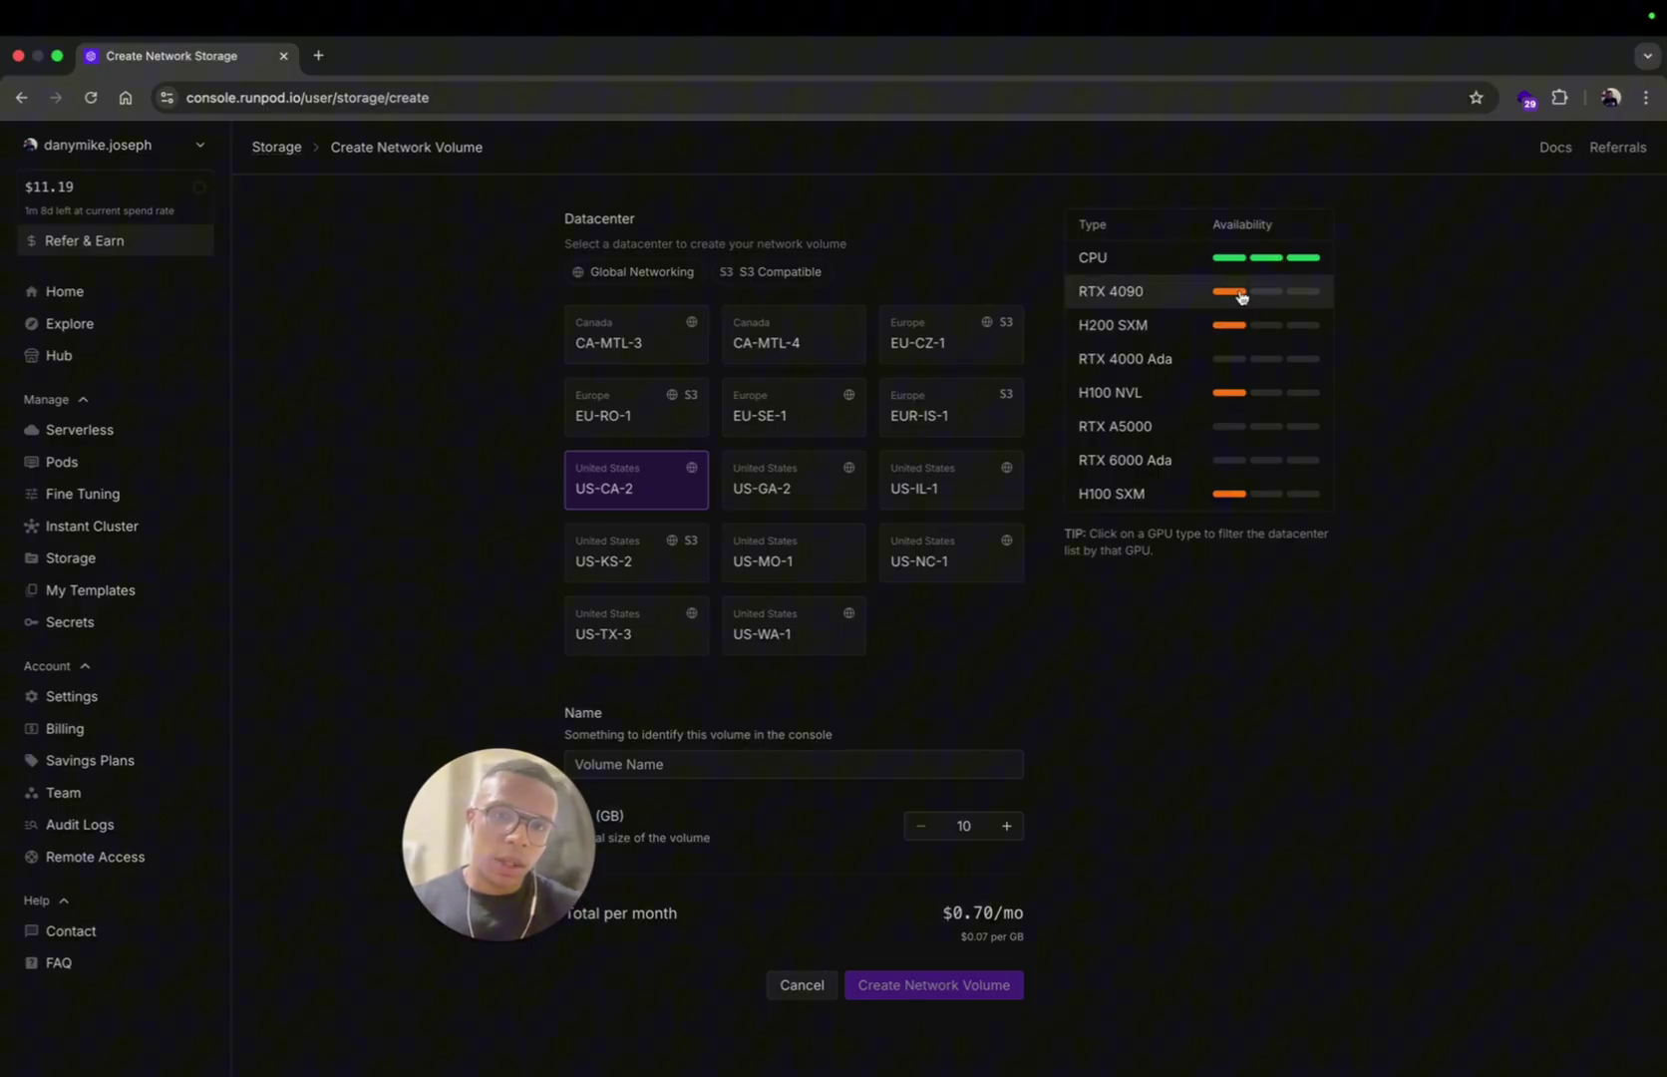
{"action": "left_click_drag", "start_coordinate": [499, 845], "coordinate": [368, 746]}
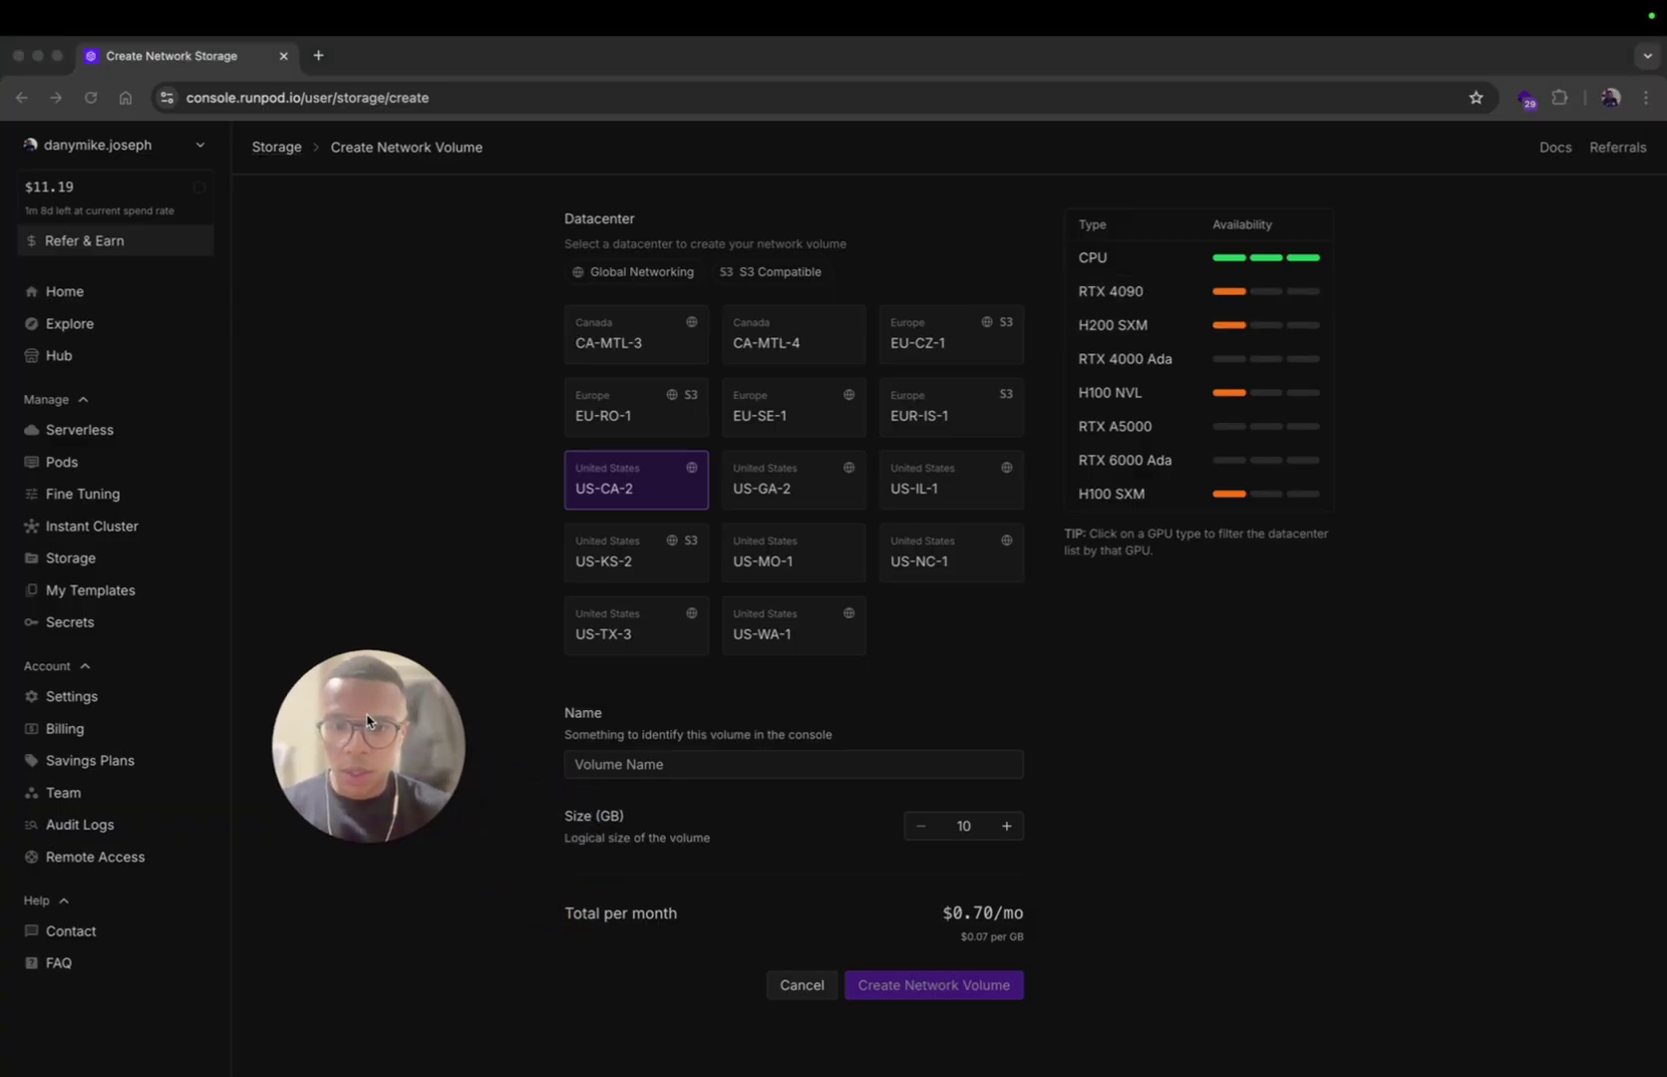
{"action": "left_click", "coordinate": [640, 764]}
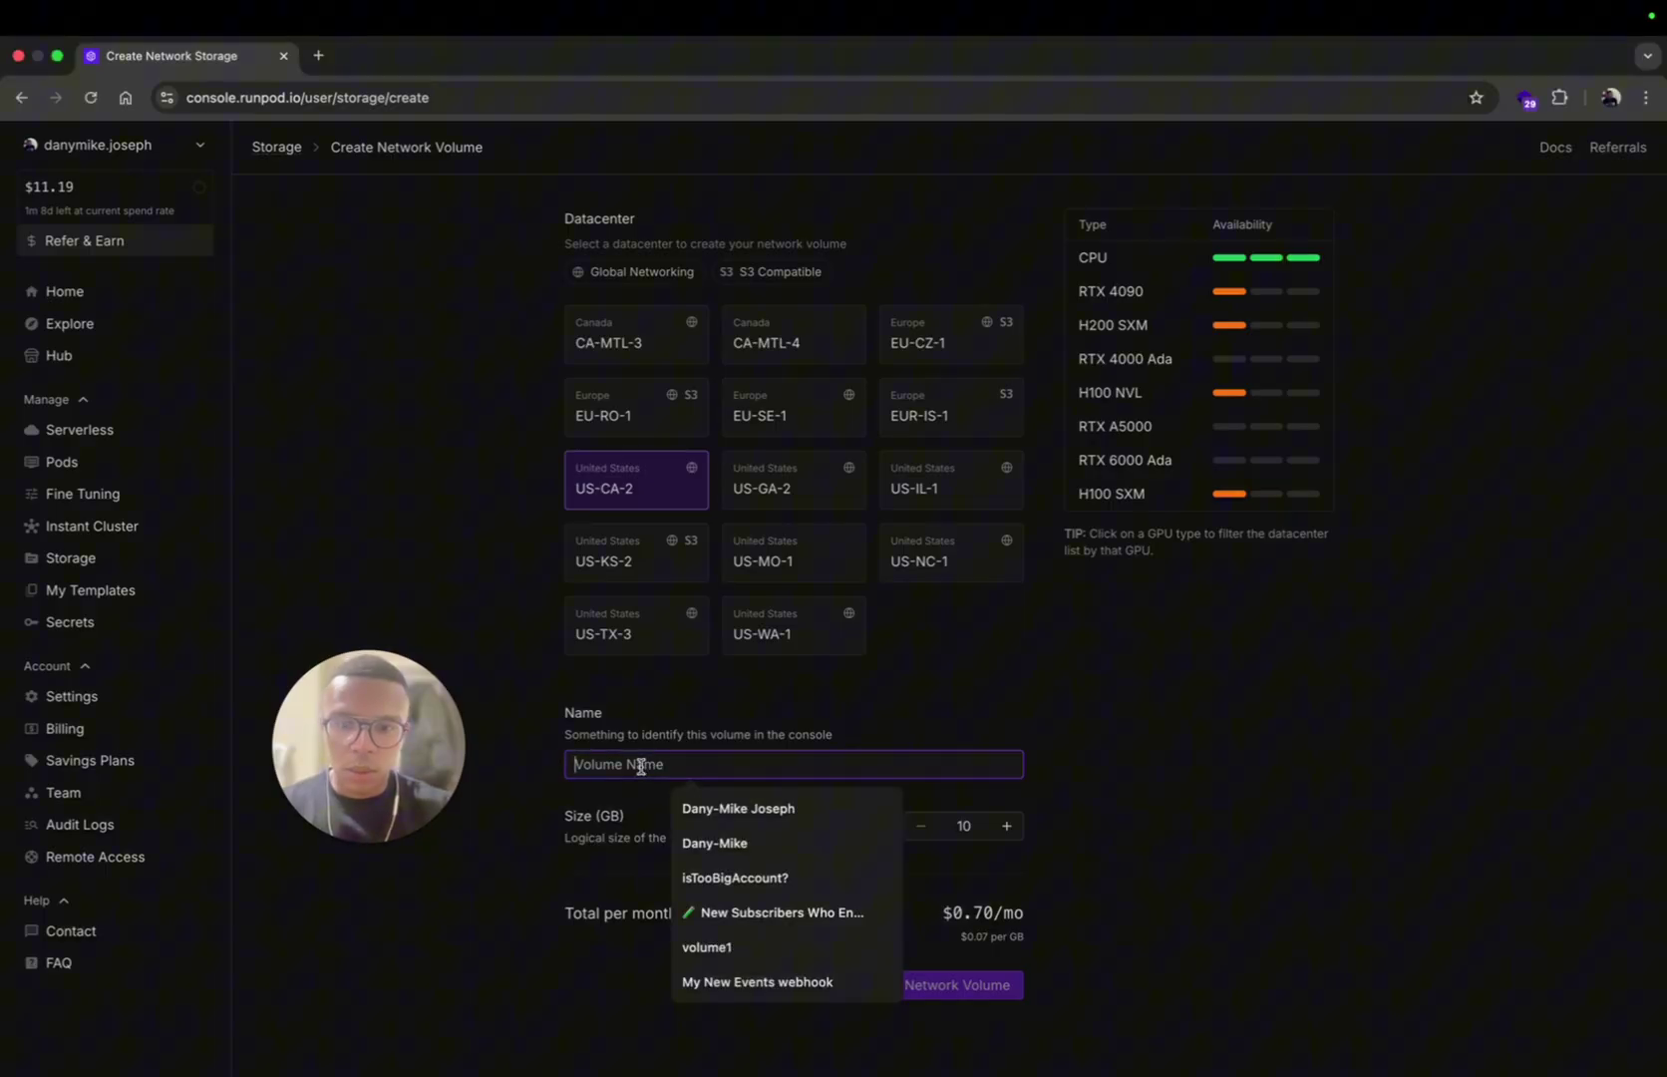
{"action": "type", "text": "volume2"}
{"action": "double_click", "coordinate": [983, 821]}
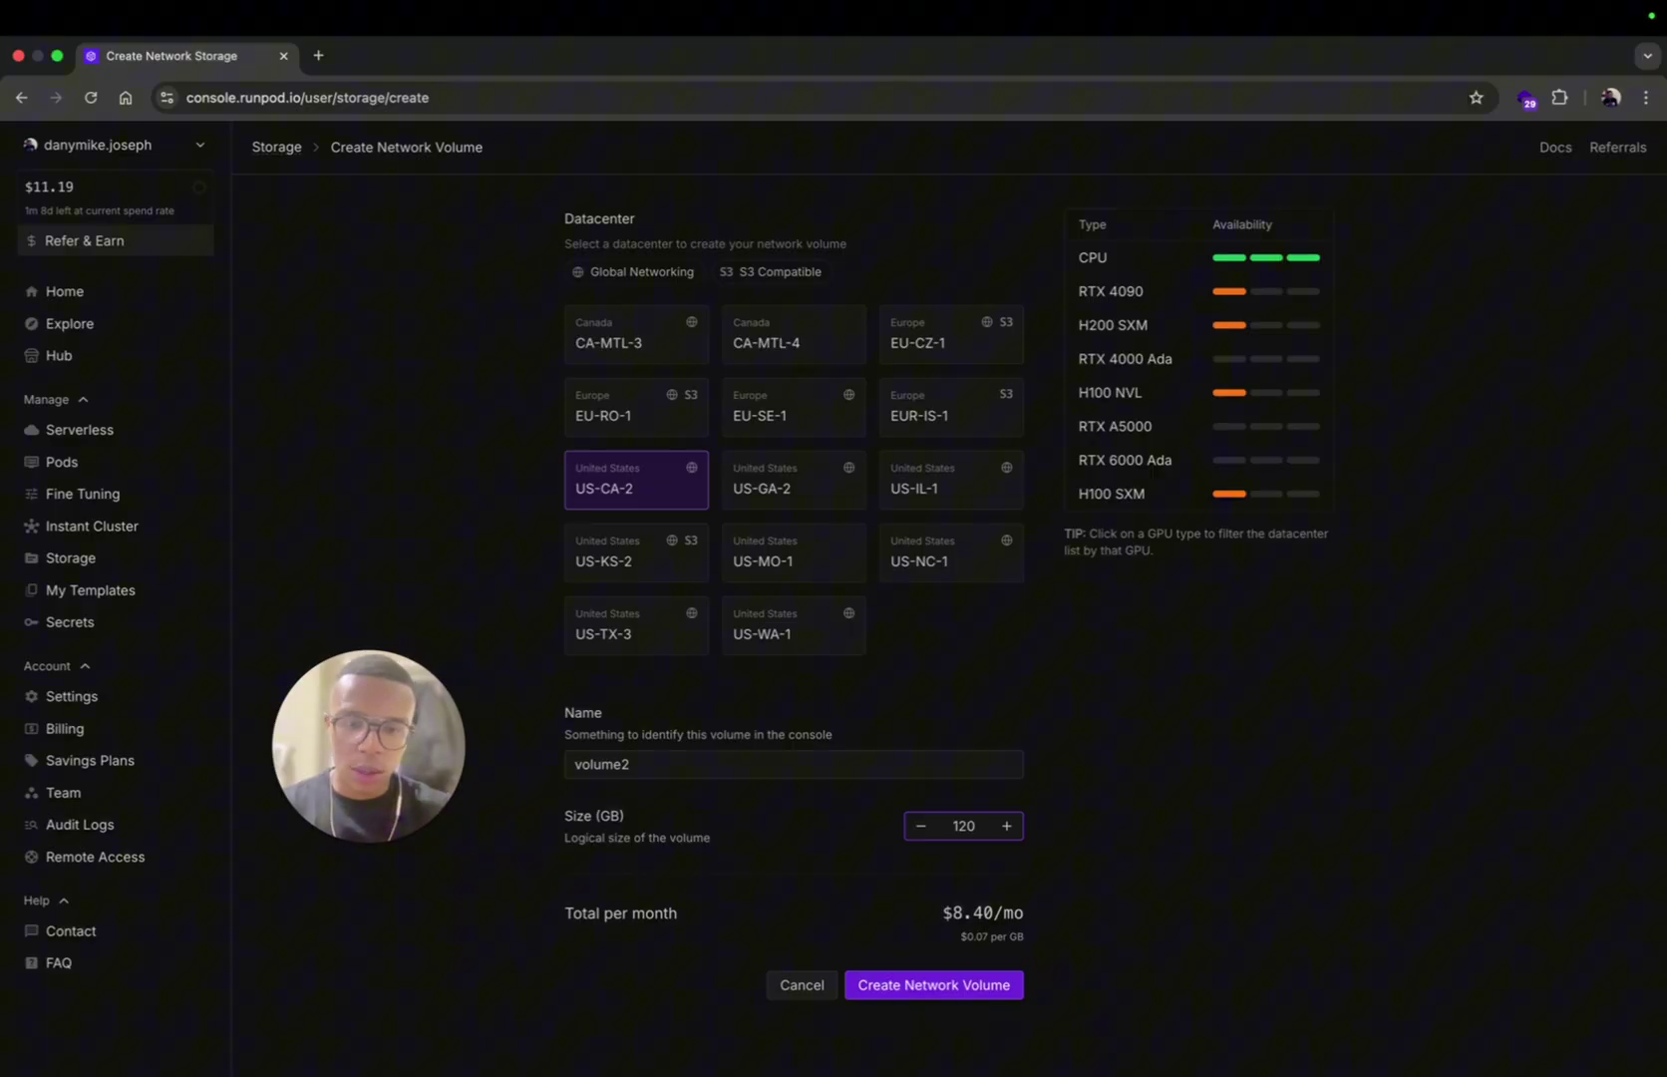
{"action": "left_click", "coordinate": [910, 987]}
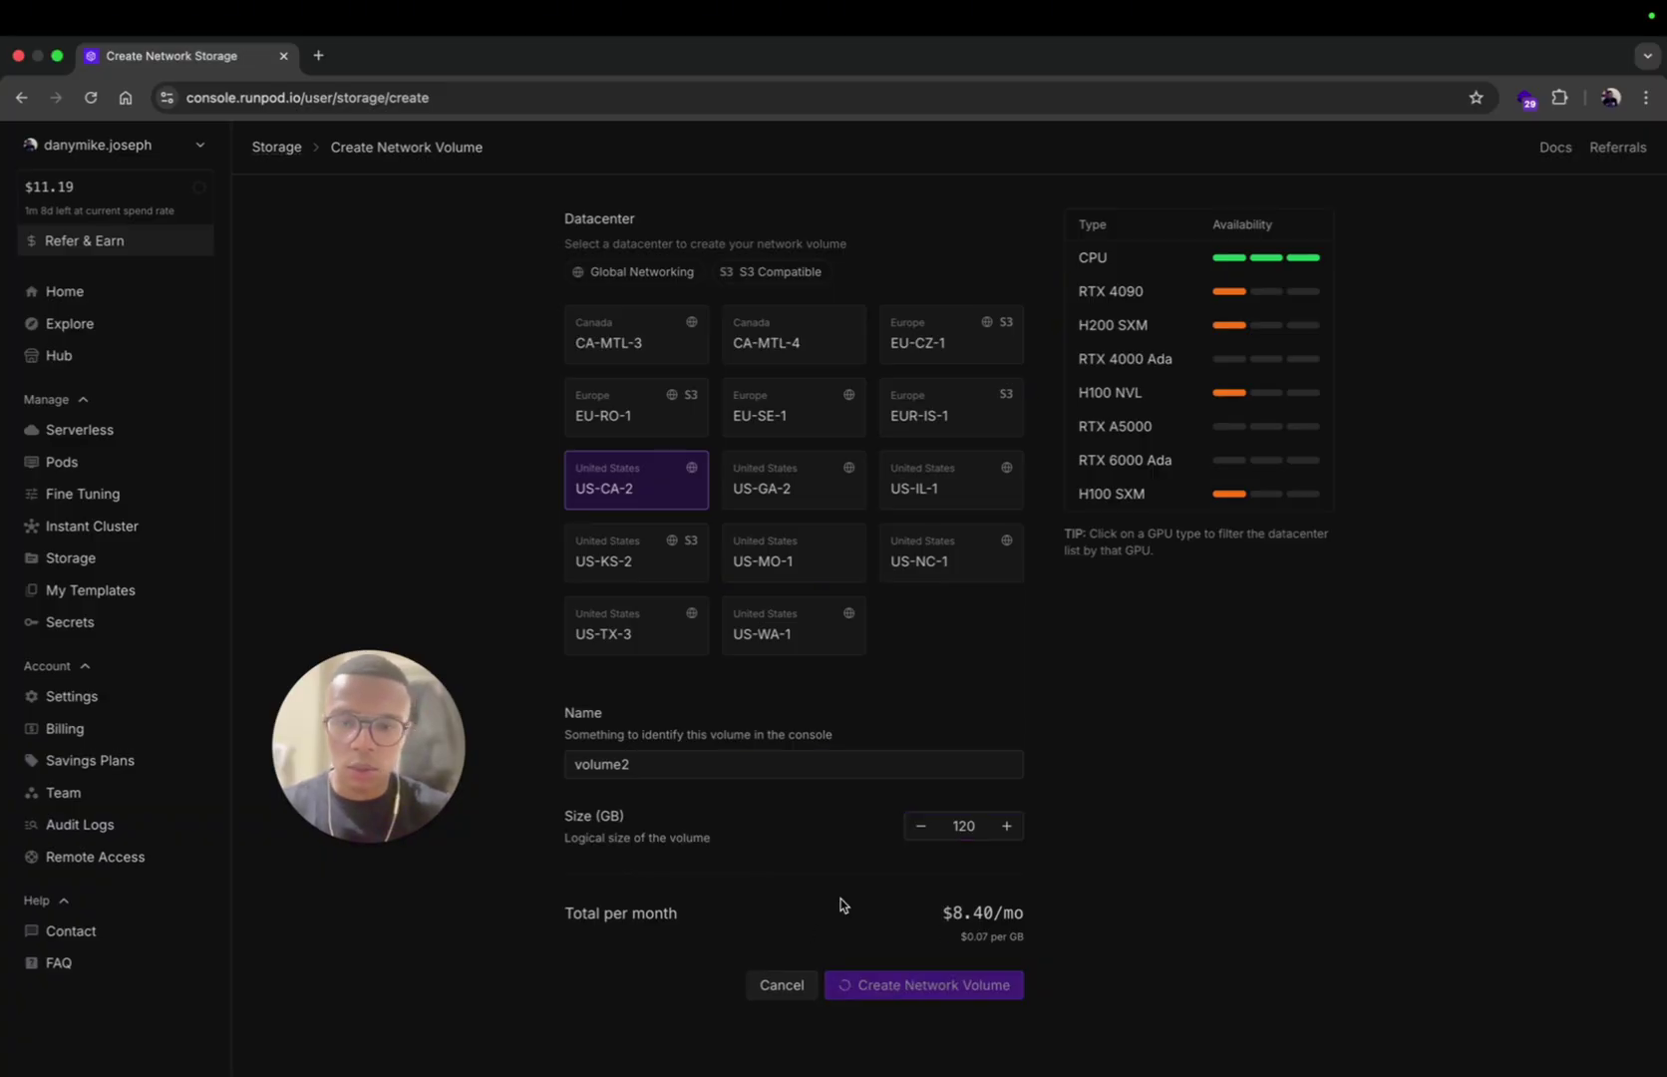
Step: On the Pods page, filter by network volume volume2 and select the RTX 4090 GPU
{"action": "left_click", "coordinate": [60, 462]}
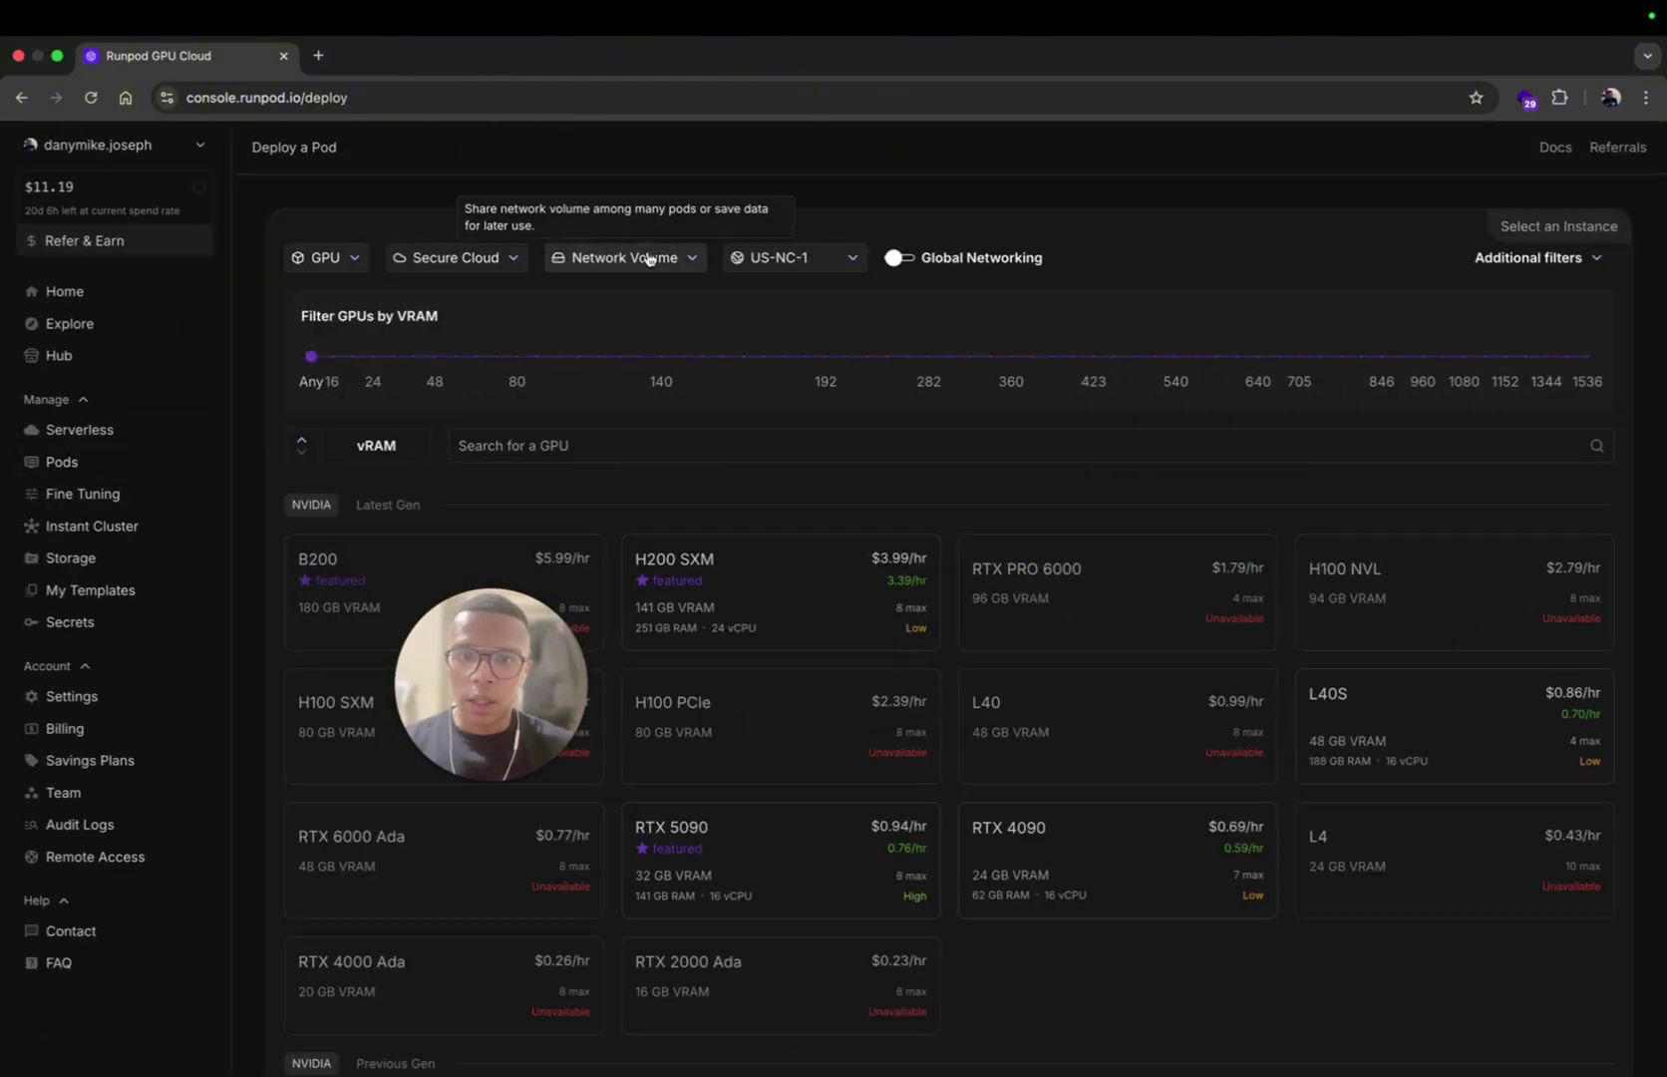
{"action": "left_click", "coordinate": [648, 258]}
{"action": "left_click", "coordinate": [602, 340]}
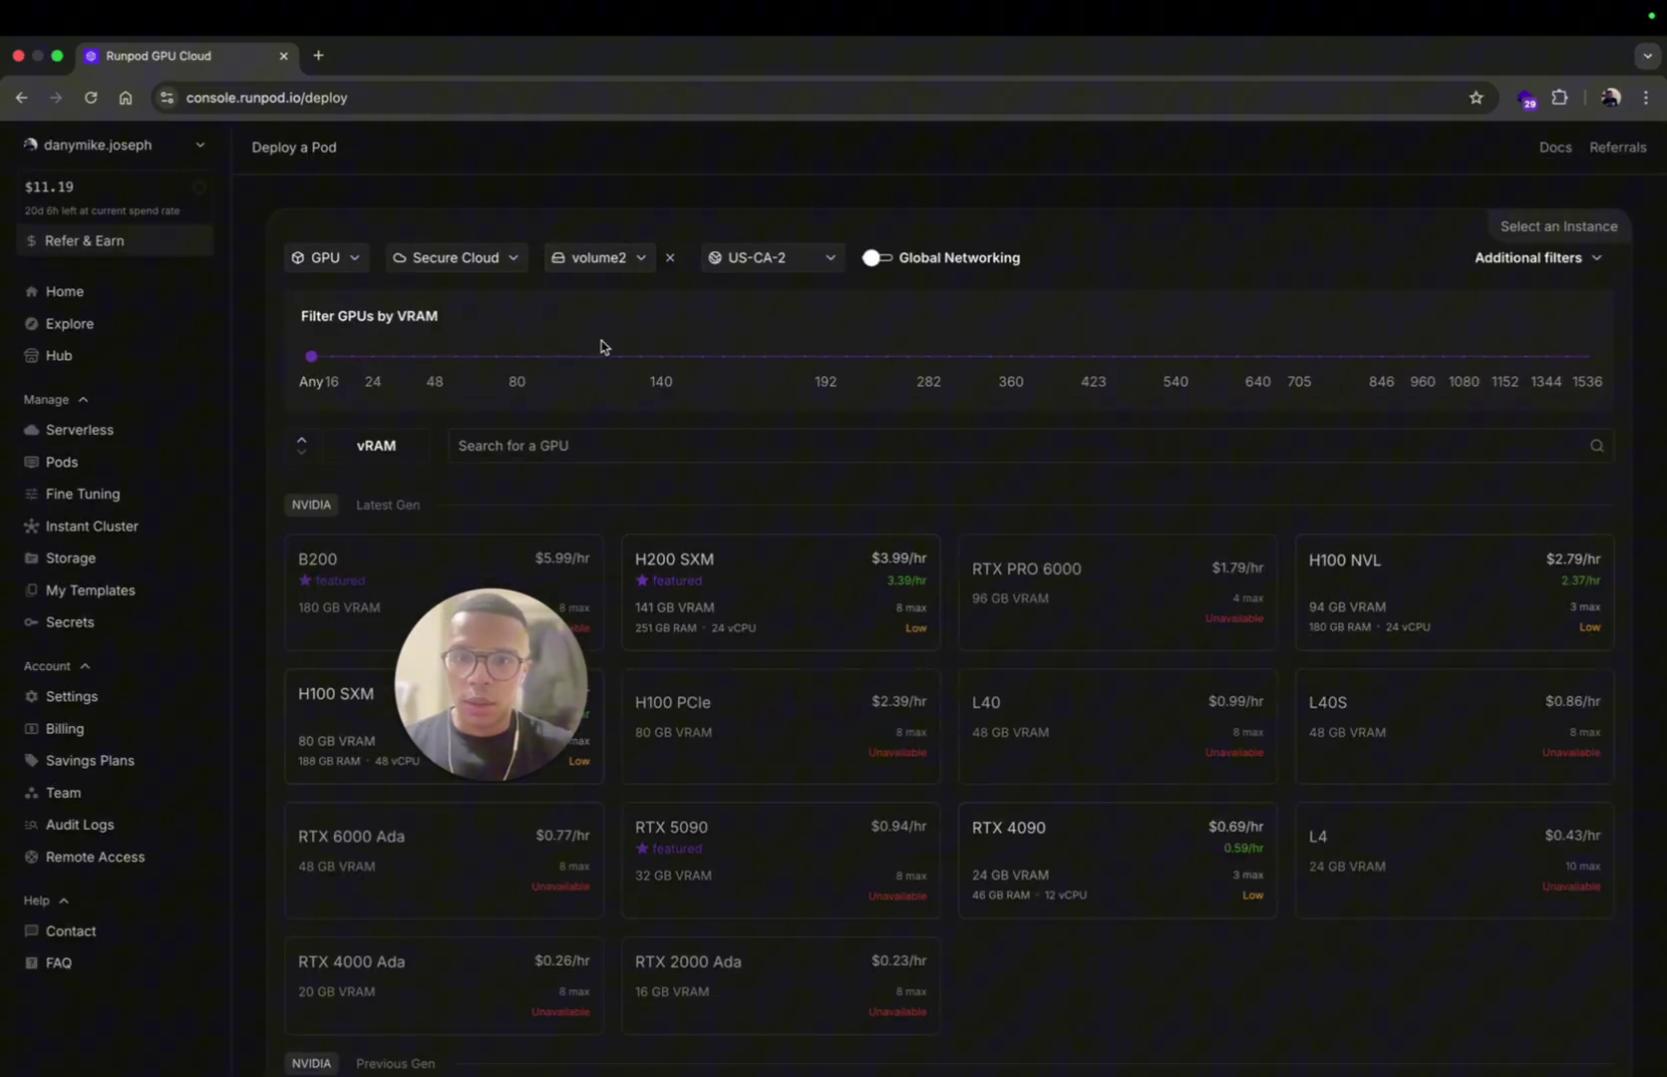
{"action": "scroll", "coordinate": [770, 548], "scroll_direction": "down", "scroll_amount": 3}
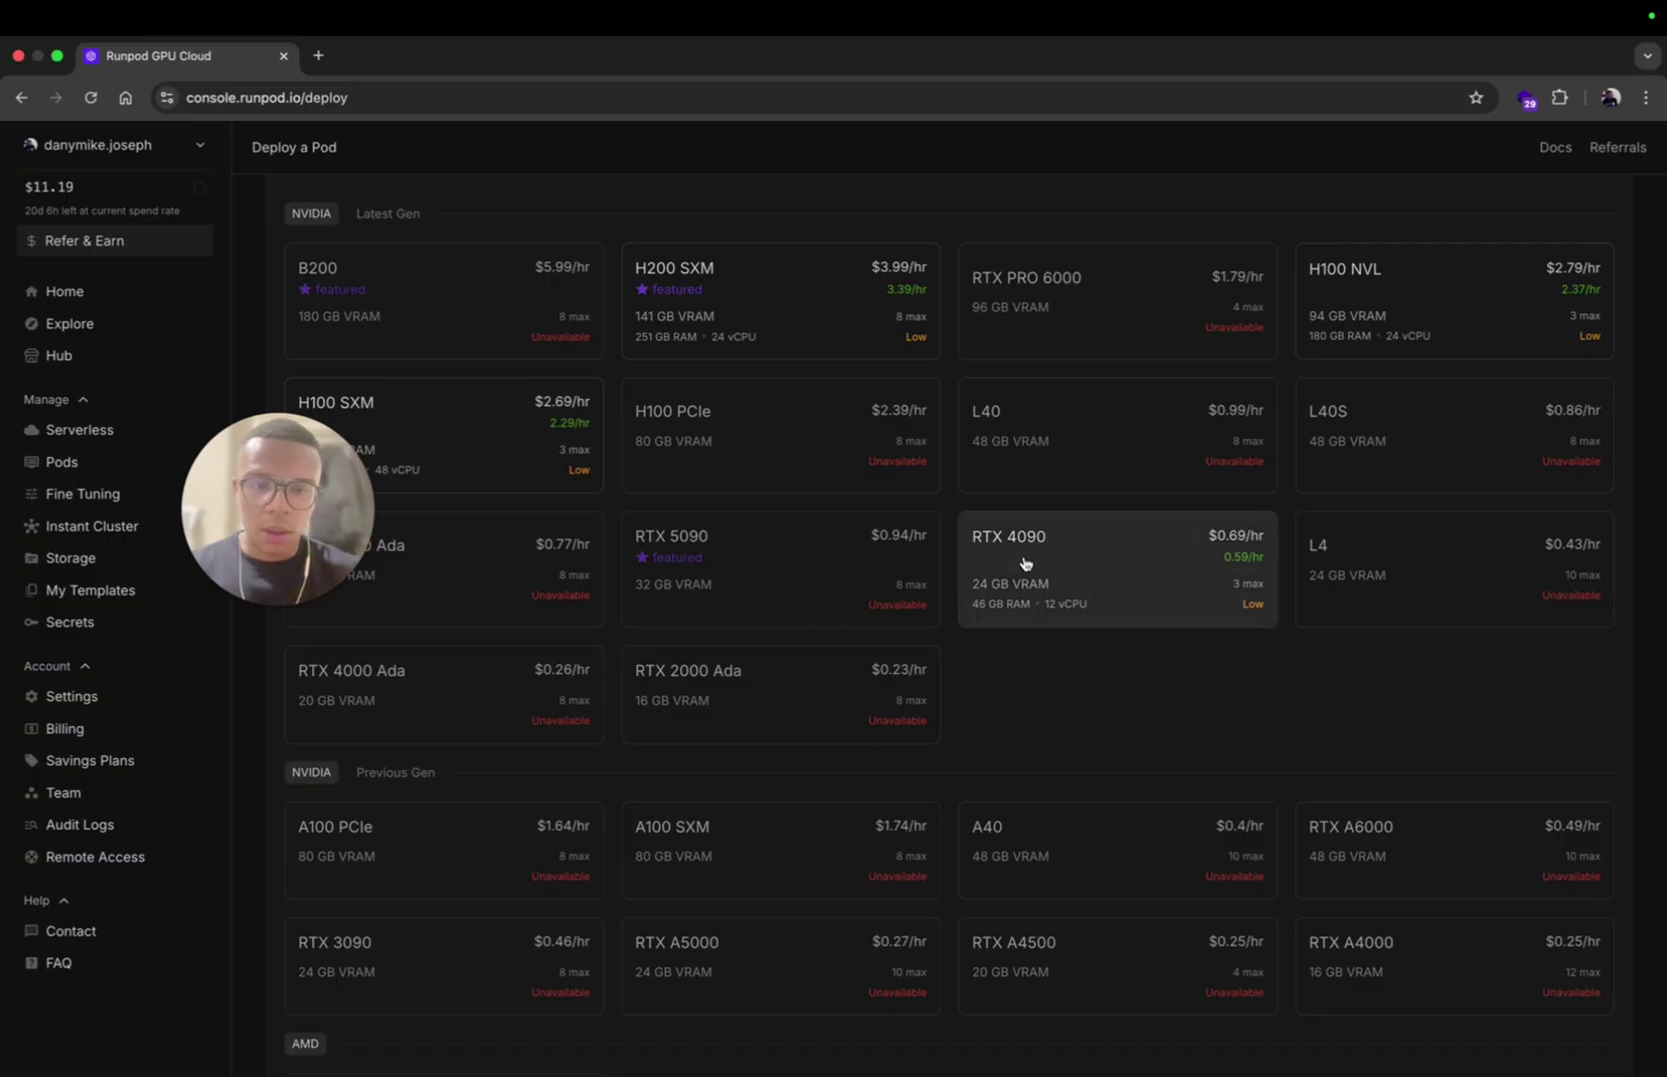
{"action": "mouse_move", "coordinate": [1025, 564]}
{"action": "scroll", "coordinate": [1025, 564], "scroll_direction": "up", "scroll_amount": 5}
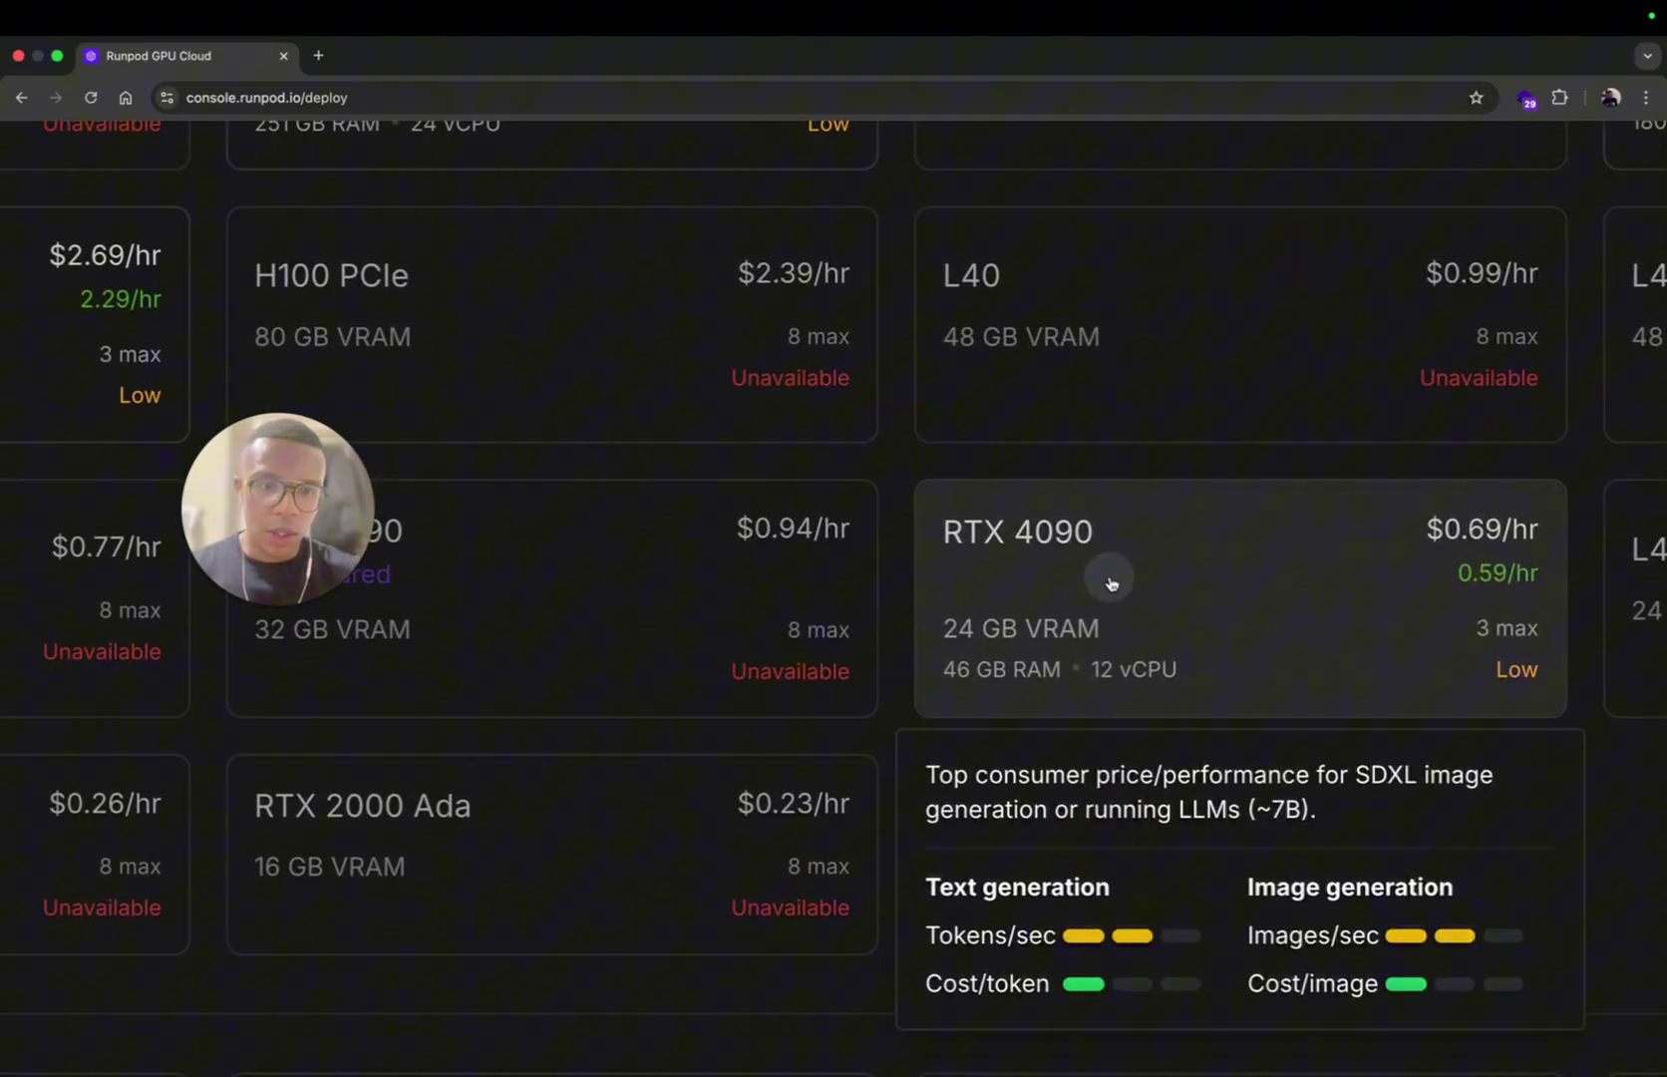
{"action": "left_click", "coordinate": [1111, 584]}
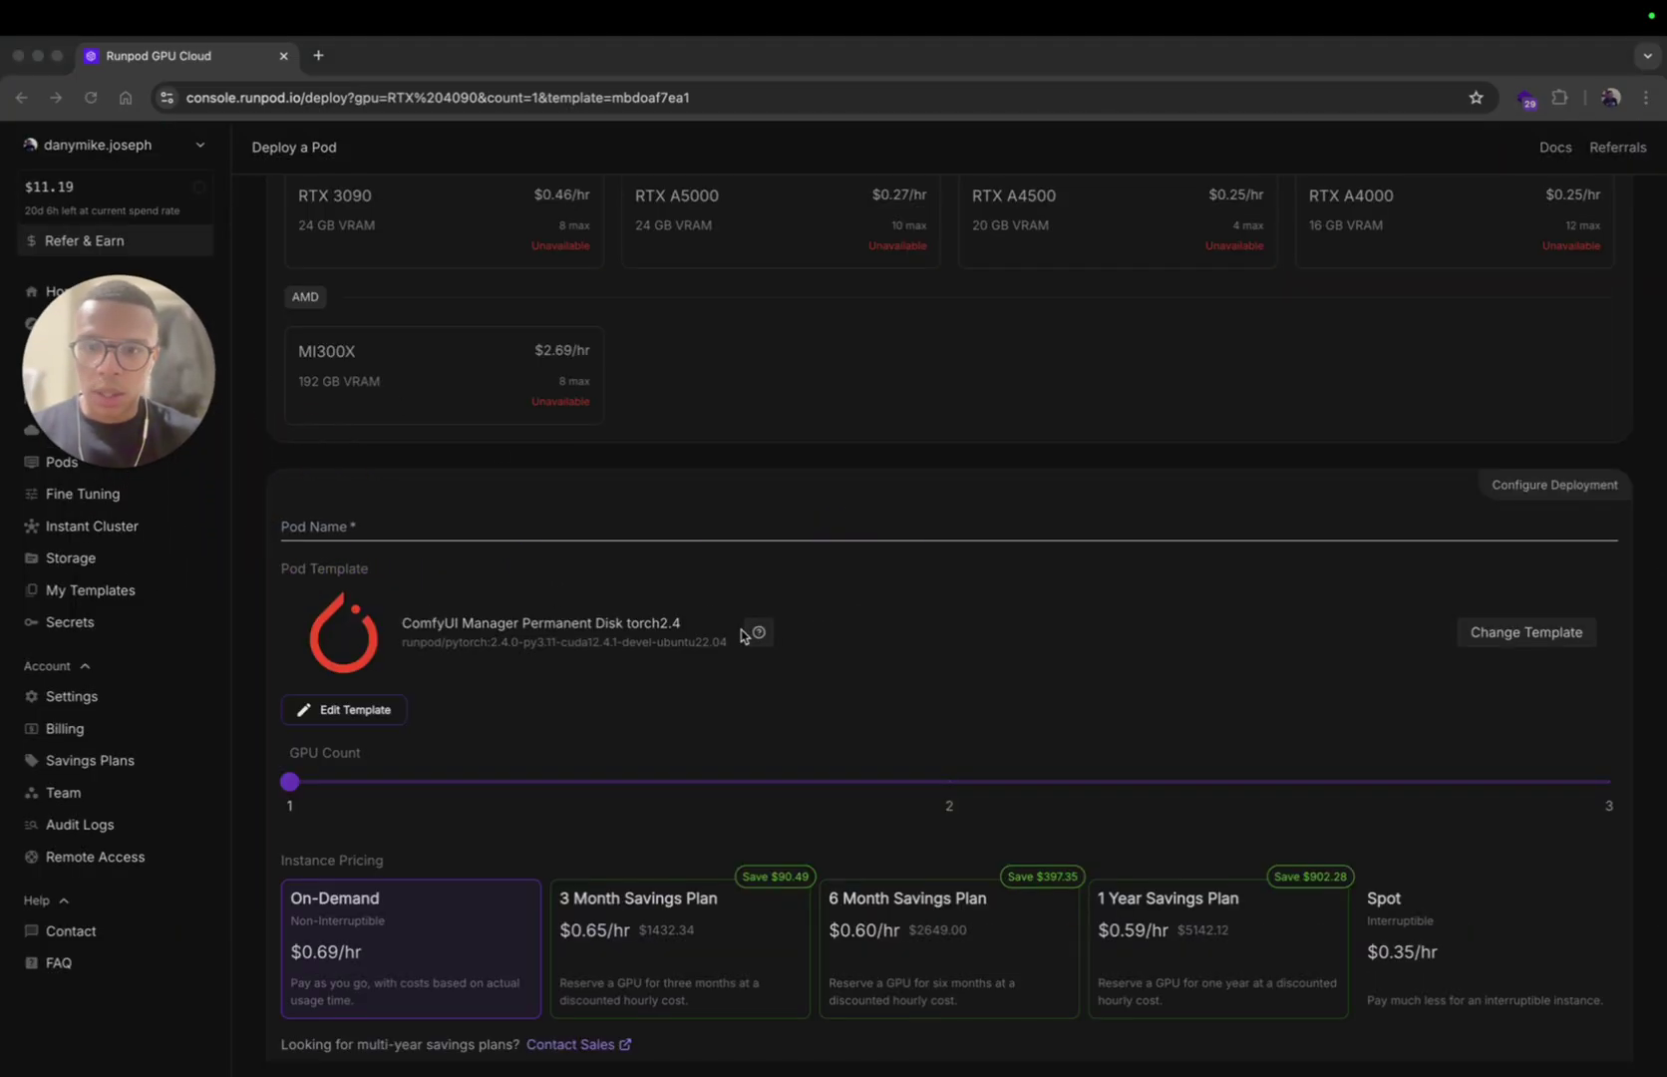
{"action": "scroll", "coordinate": [743, 636], "scroll_direction": "down", "scroll_amount": 3}
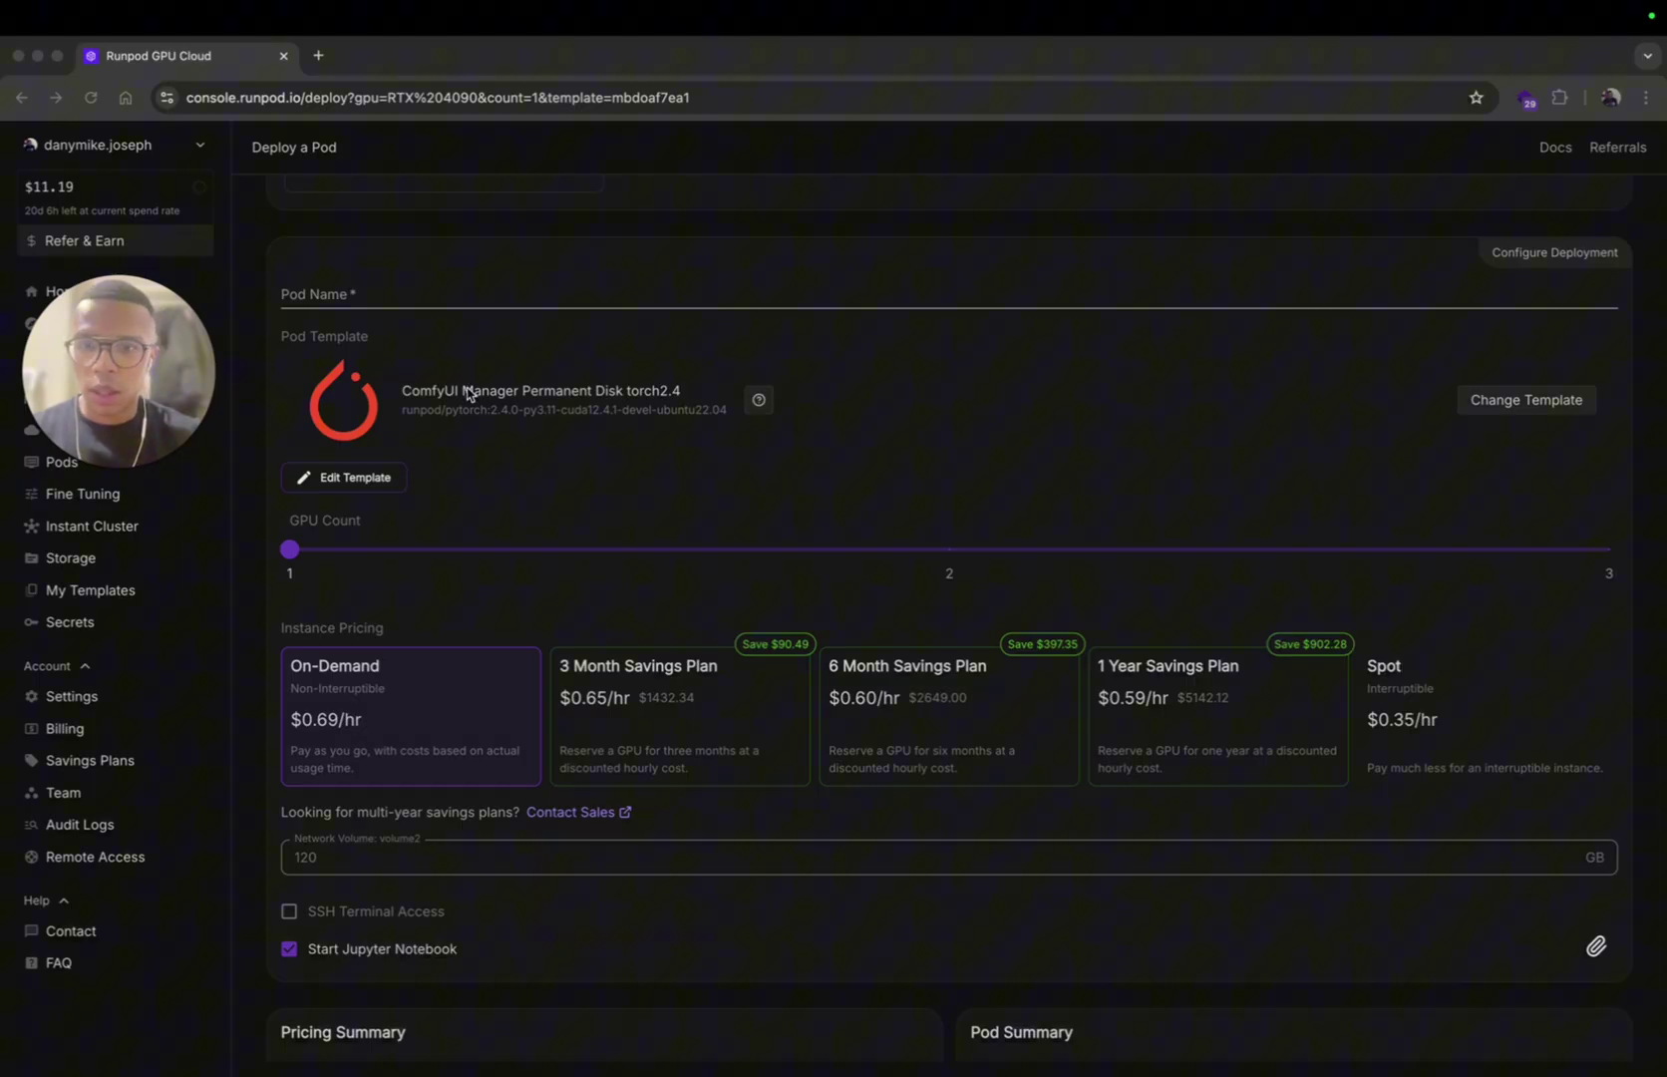
Step: Search templates for 'comfyUI' and pick ComfyUI Manager Permanent Disk torch2.4
{"action": "left_click", "coordinate": [1509, 401]}
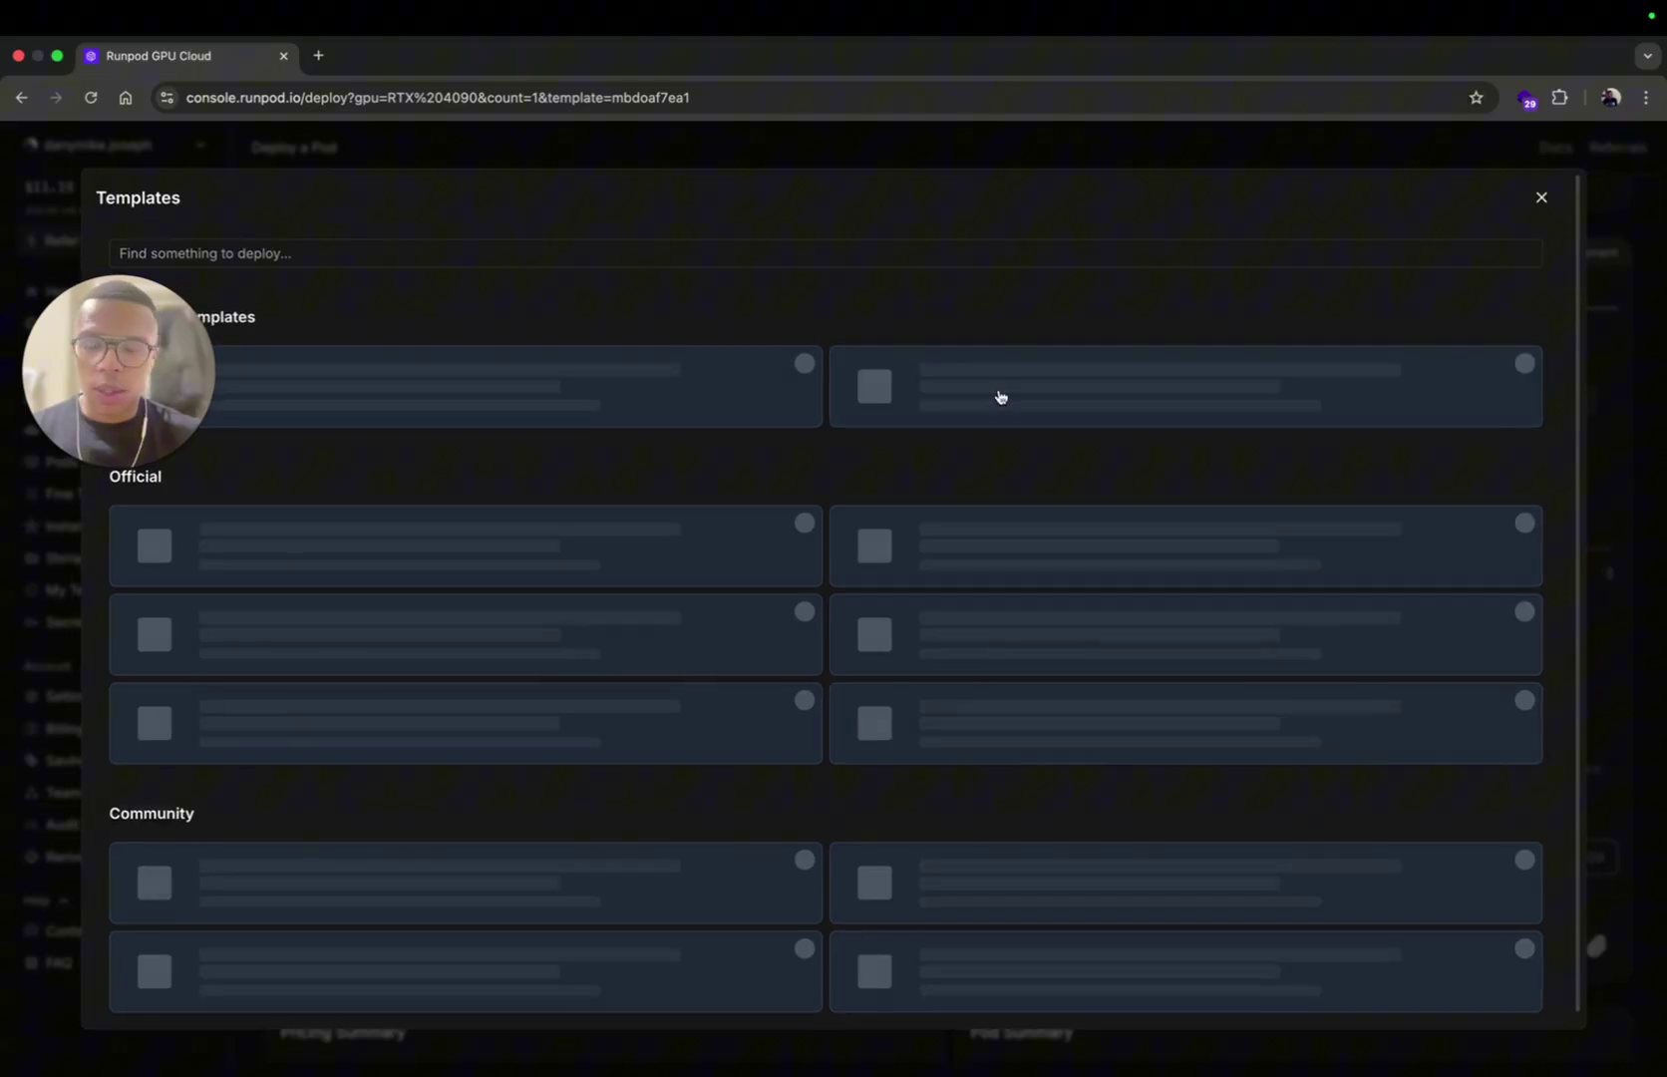
{"action": "left_click_drag", "start_coordinate": [119, 399], "coordinate": [324, 546]}
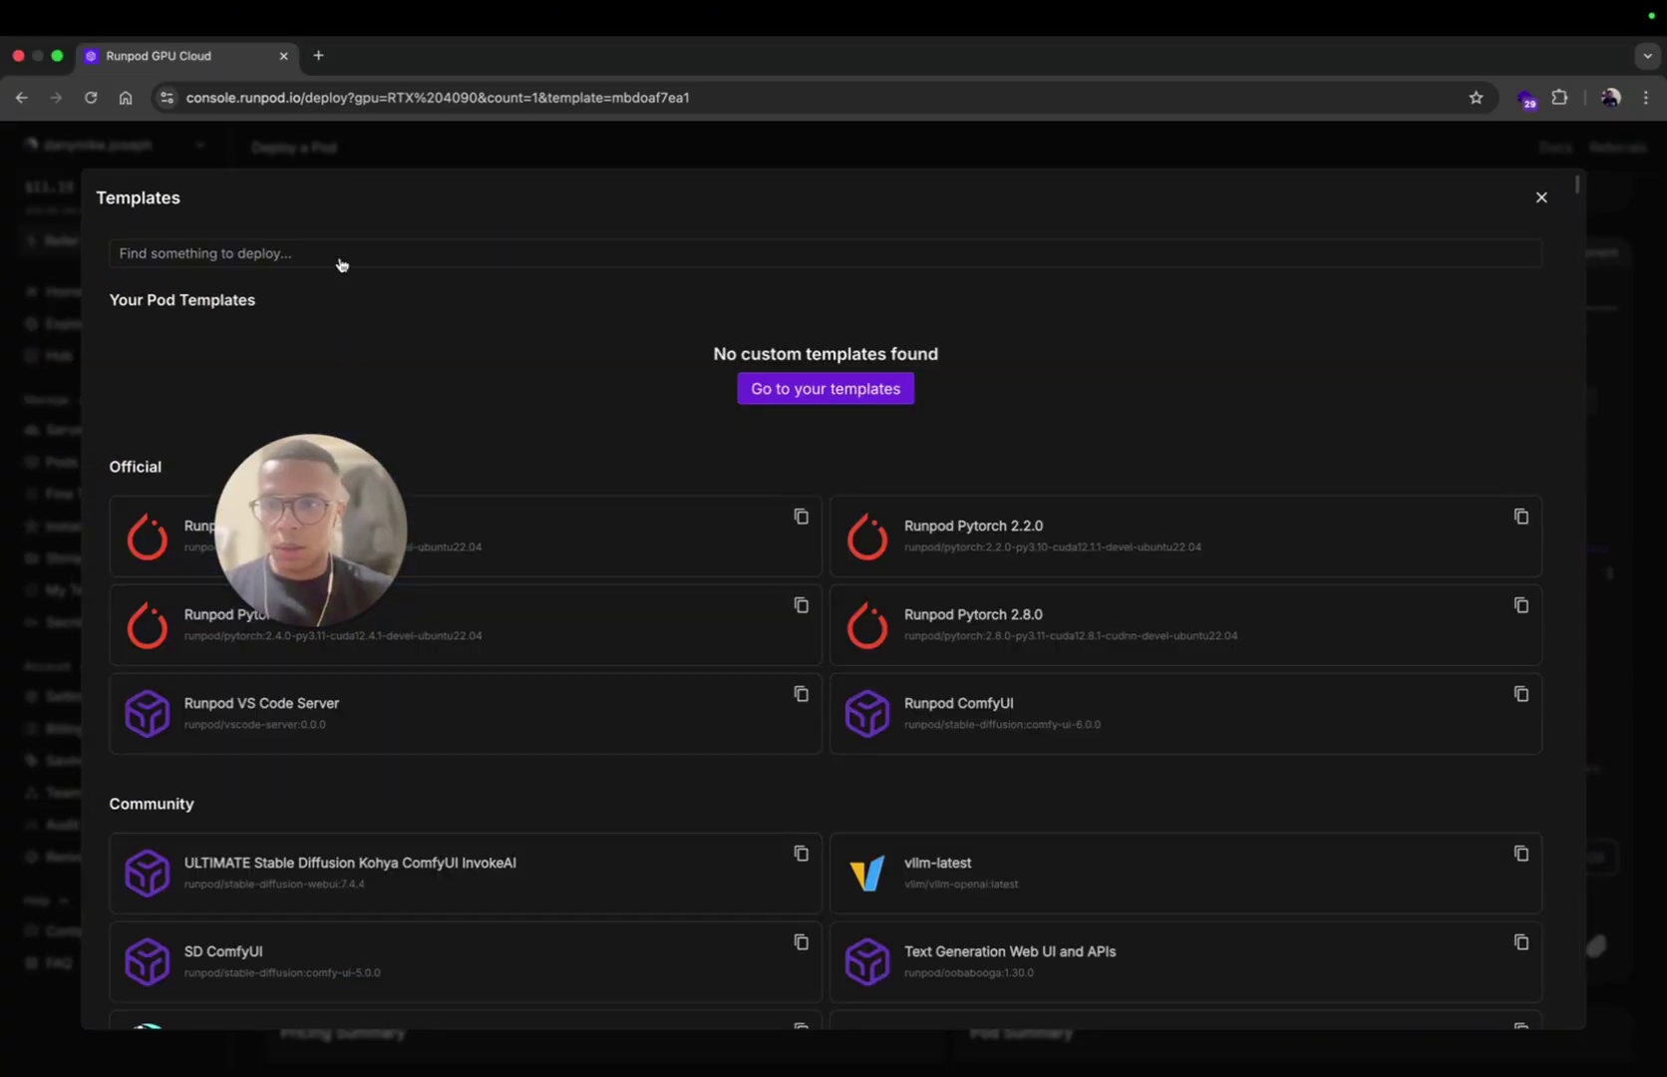
{"action": "left_click", "coordinate": [337, 253]}
{"action": "type", "text": "comfyUI"}
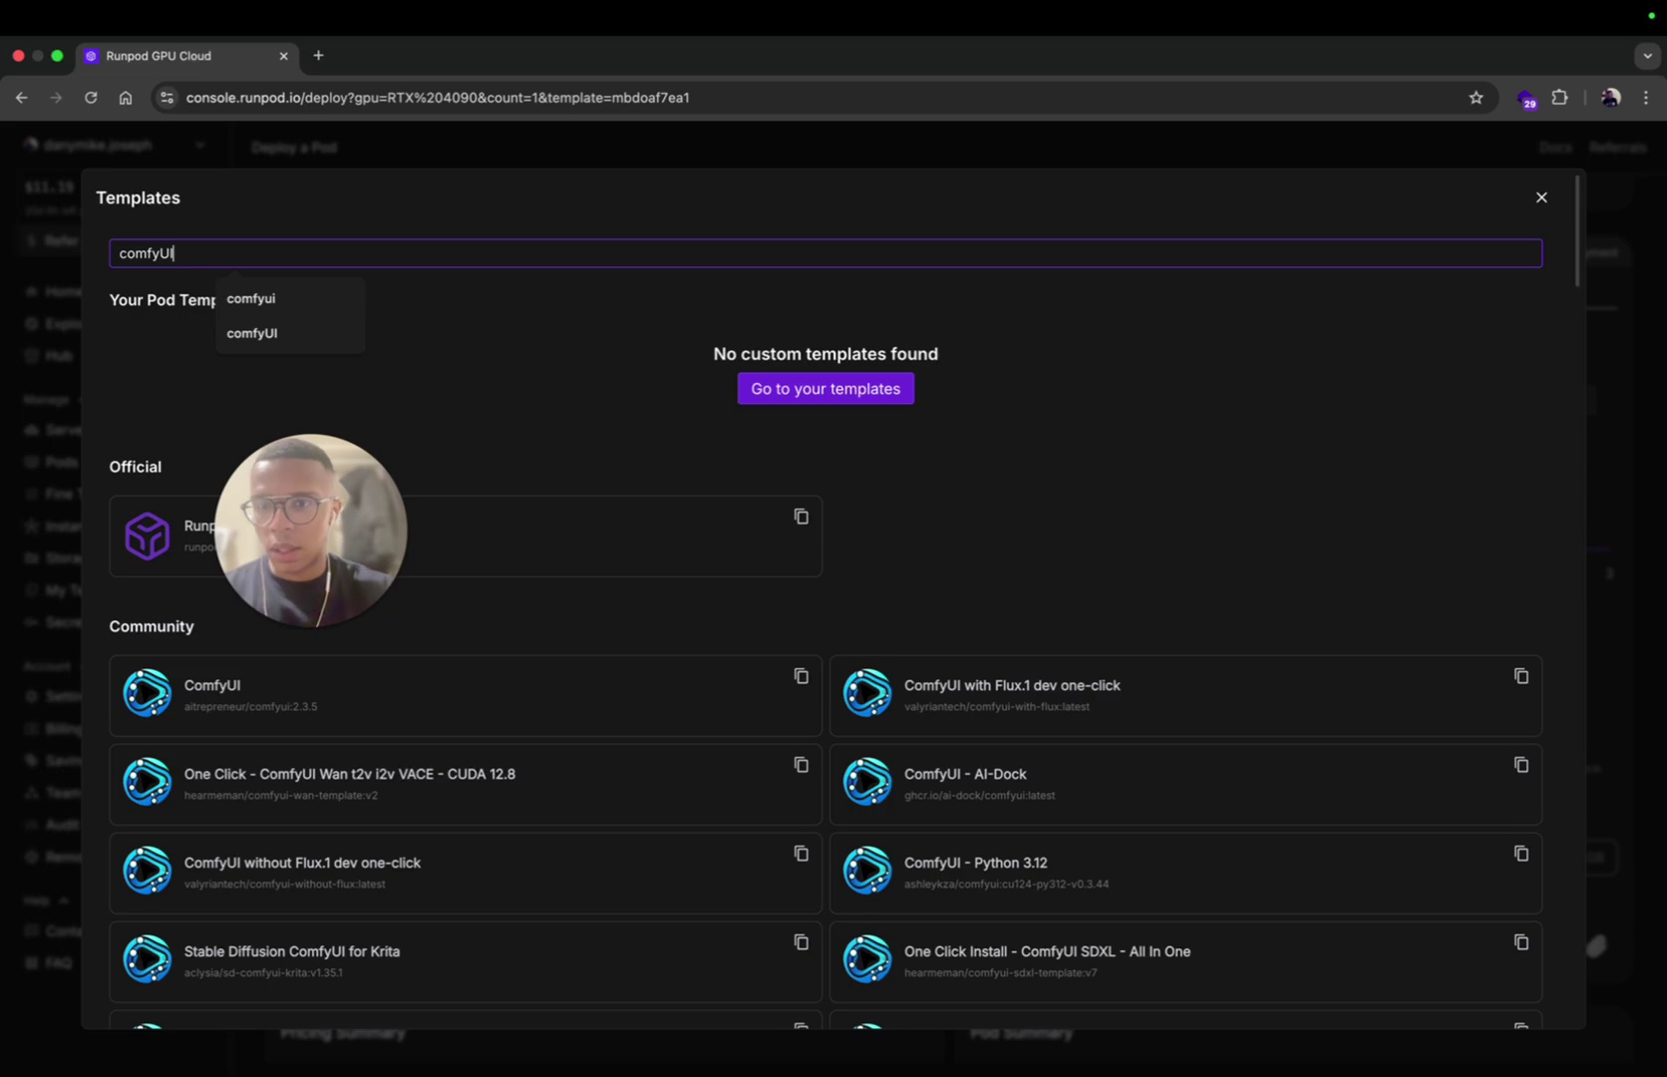
{"action": "scroll", "coordinate": [666, 531], "scroll_direction": "down", "scroll_amount": 10}
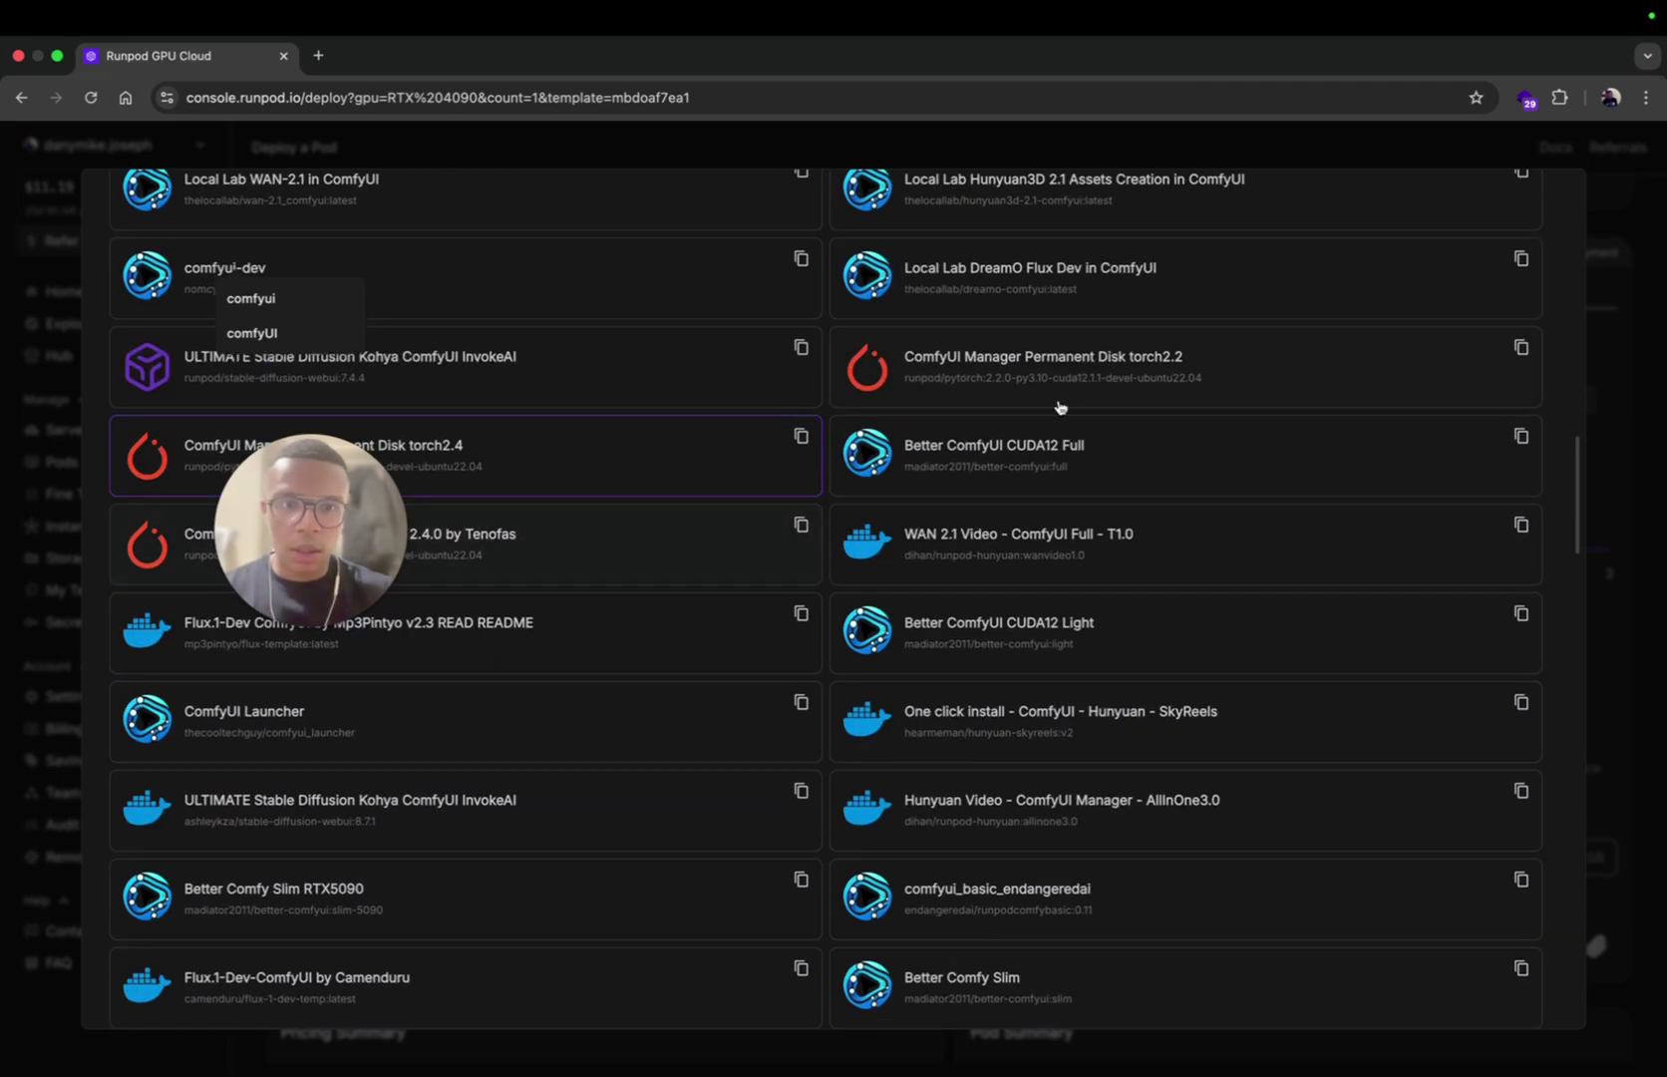
{"action": "left_click_drag", "start_coordinate": [290, 469], "coordinate": [284, 805]}
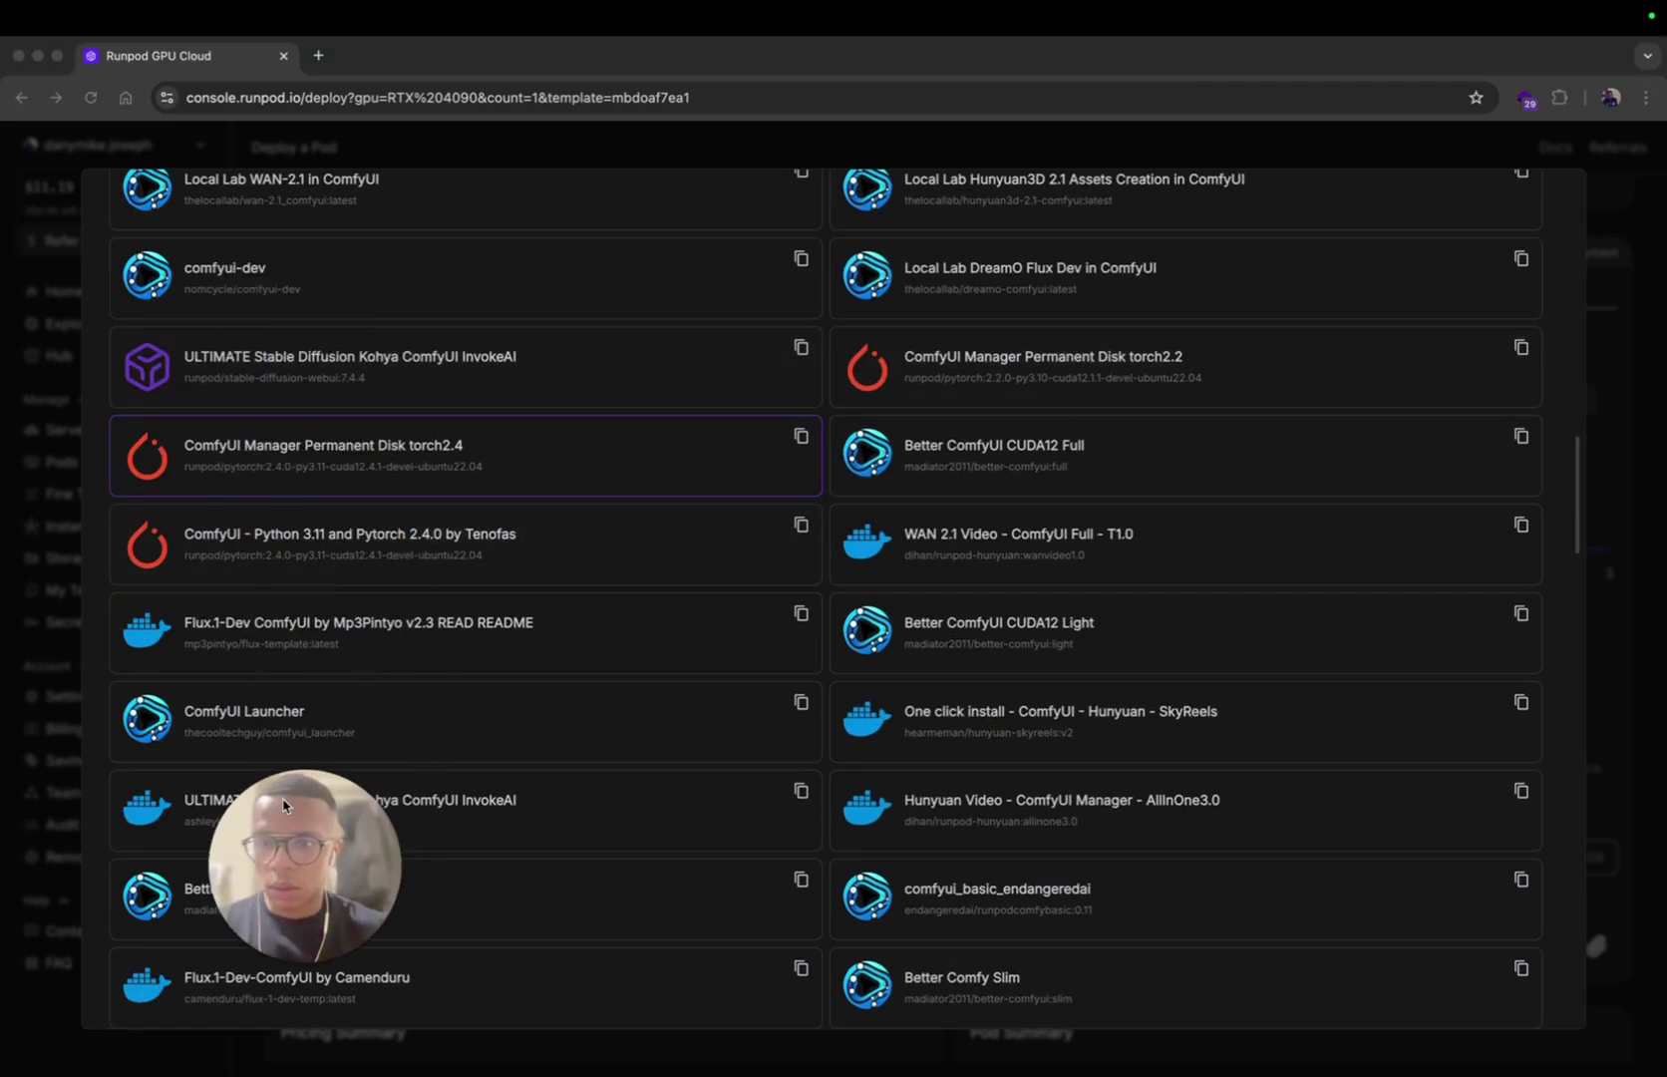
{"action": "left_click", "coordinate": [298, 448]}
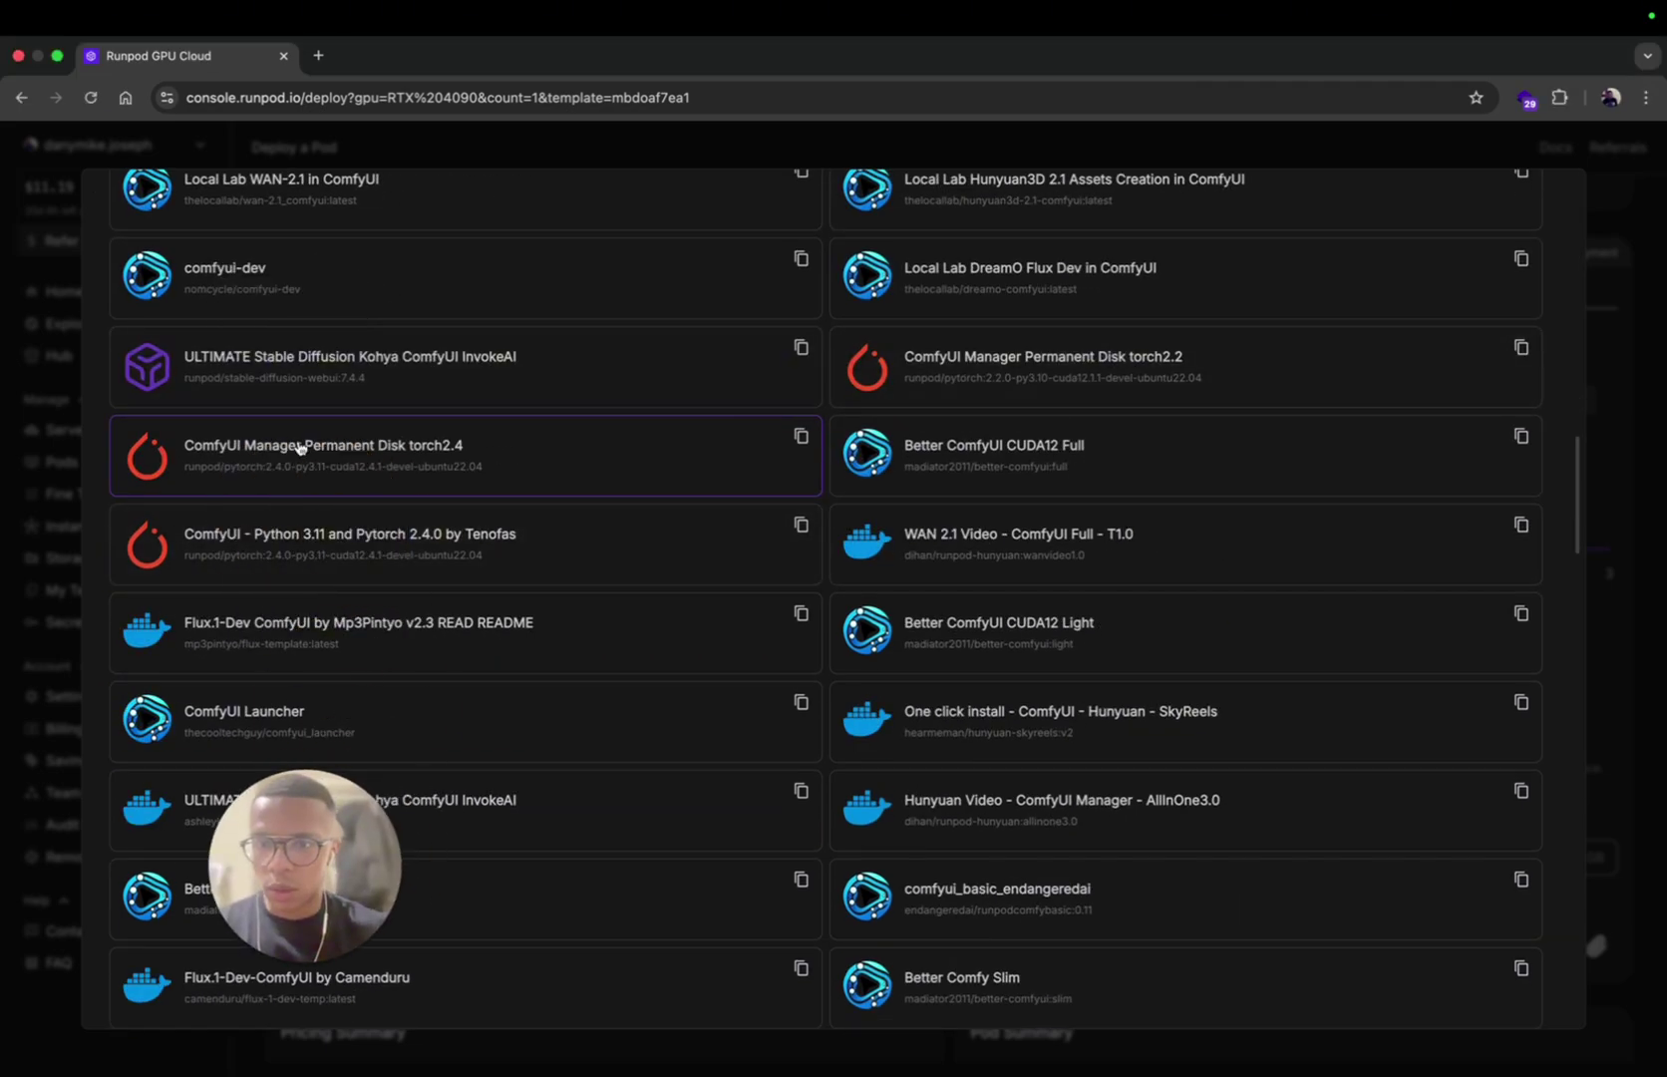
{"action": "left_click", "coordinate": [409, 484]}
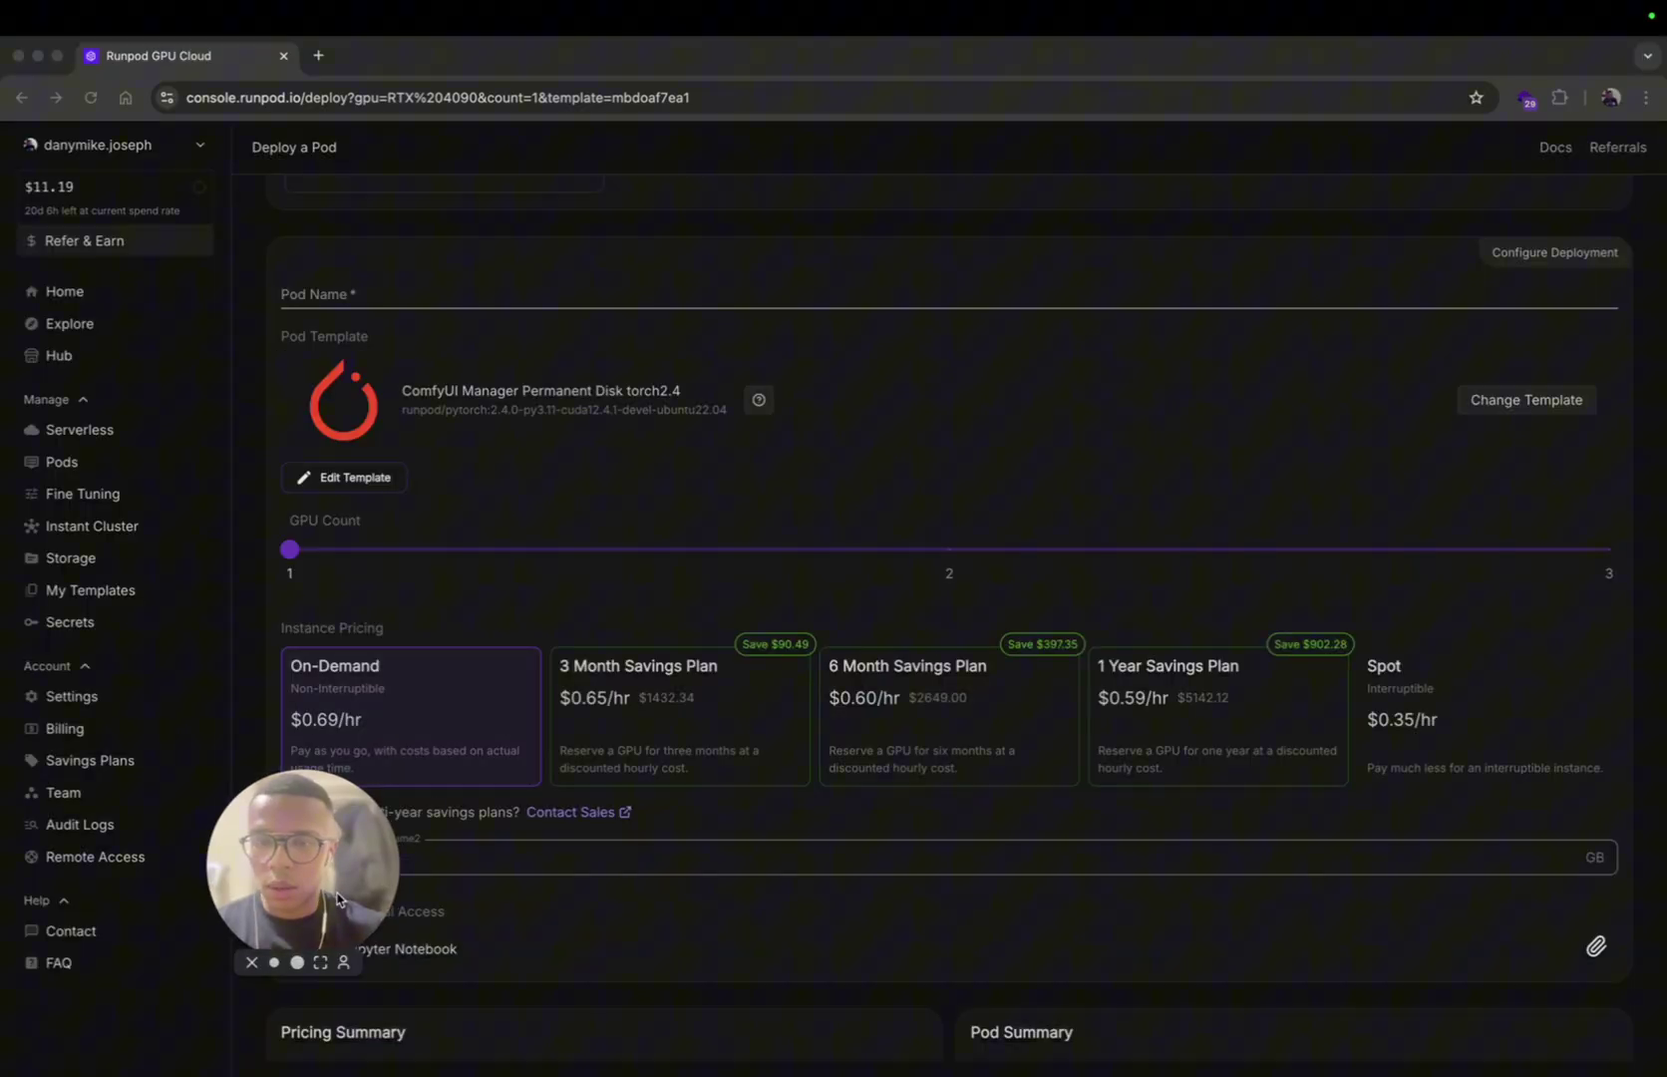
Step: Review the pricing summary and deploy the pod on-demand
{"action": "left_click_drag", "start_coordinate": [341, 903], "coordinate": [262, 480]}
{"action": "scroll", "coordinate": [469, 590], "scroll_direction": "down", "scroll_amount": 3}
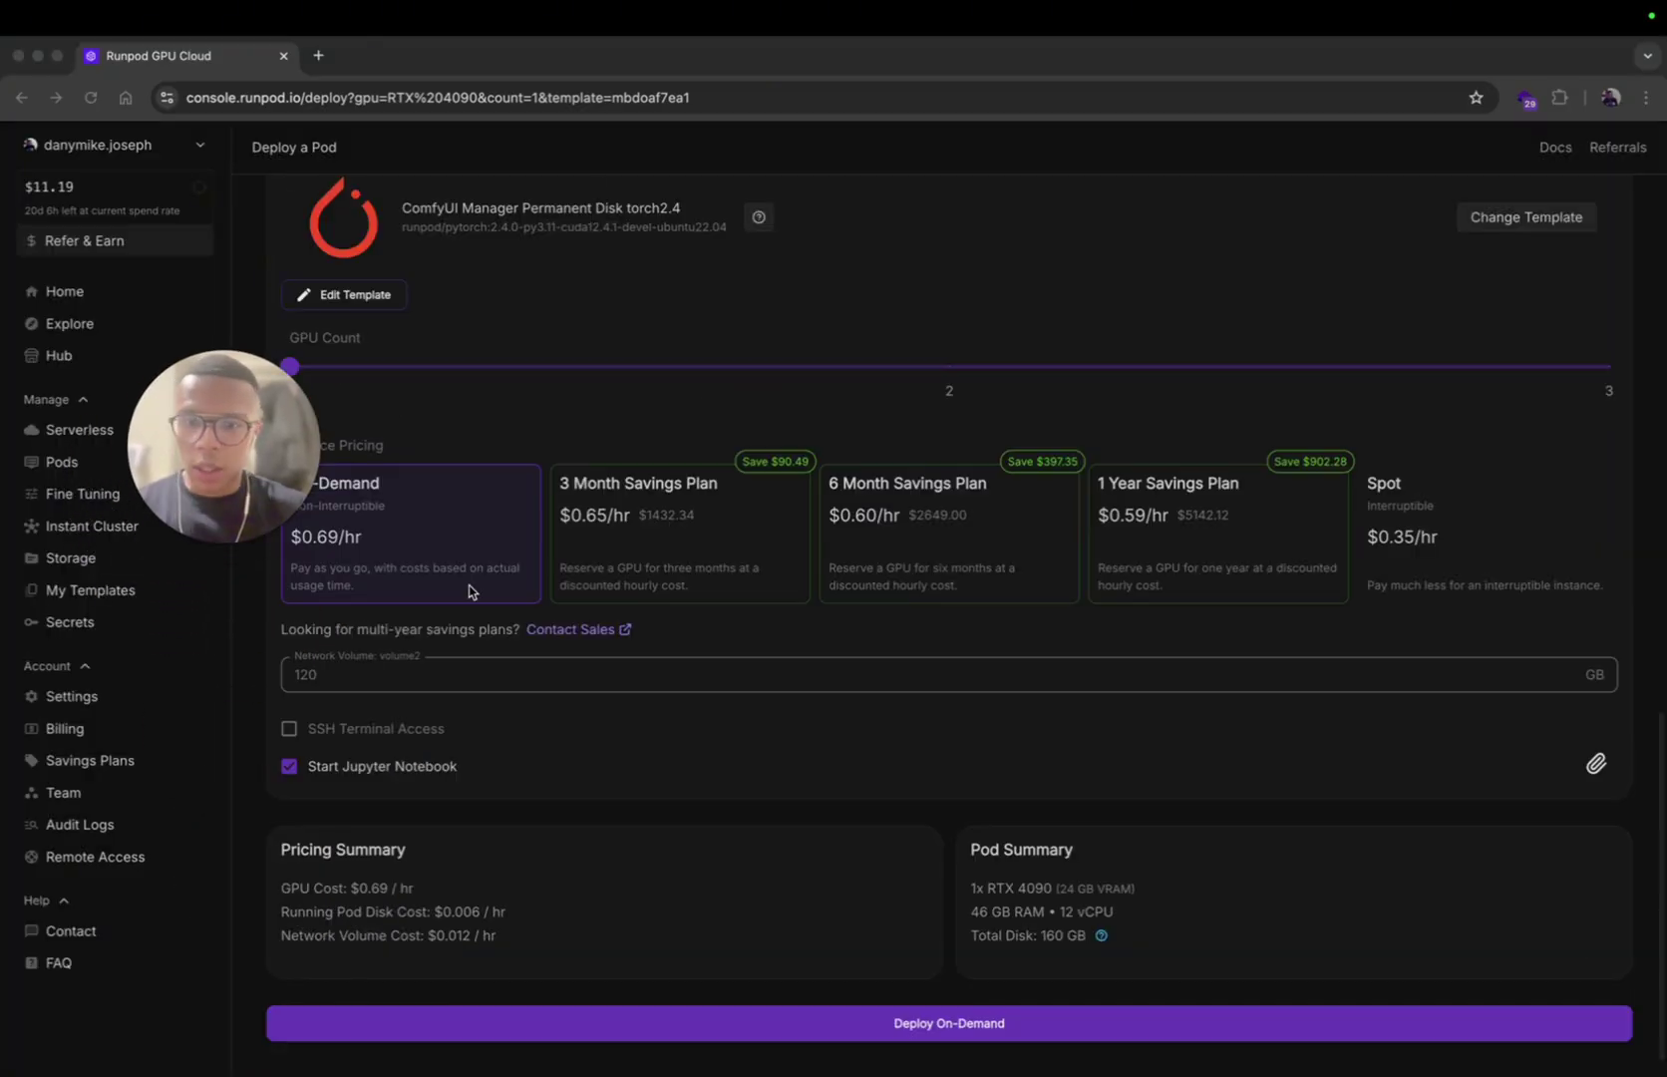
{"action": "scroll", "coordinate": [468, 589], "scroll_direction": "up", "scroll_amount": 1}
{"action": "scroll", "coordinate": [469, 590], "scroll_direction": "down", "scroll_amount": 1}
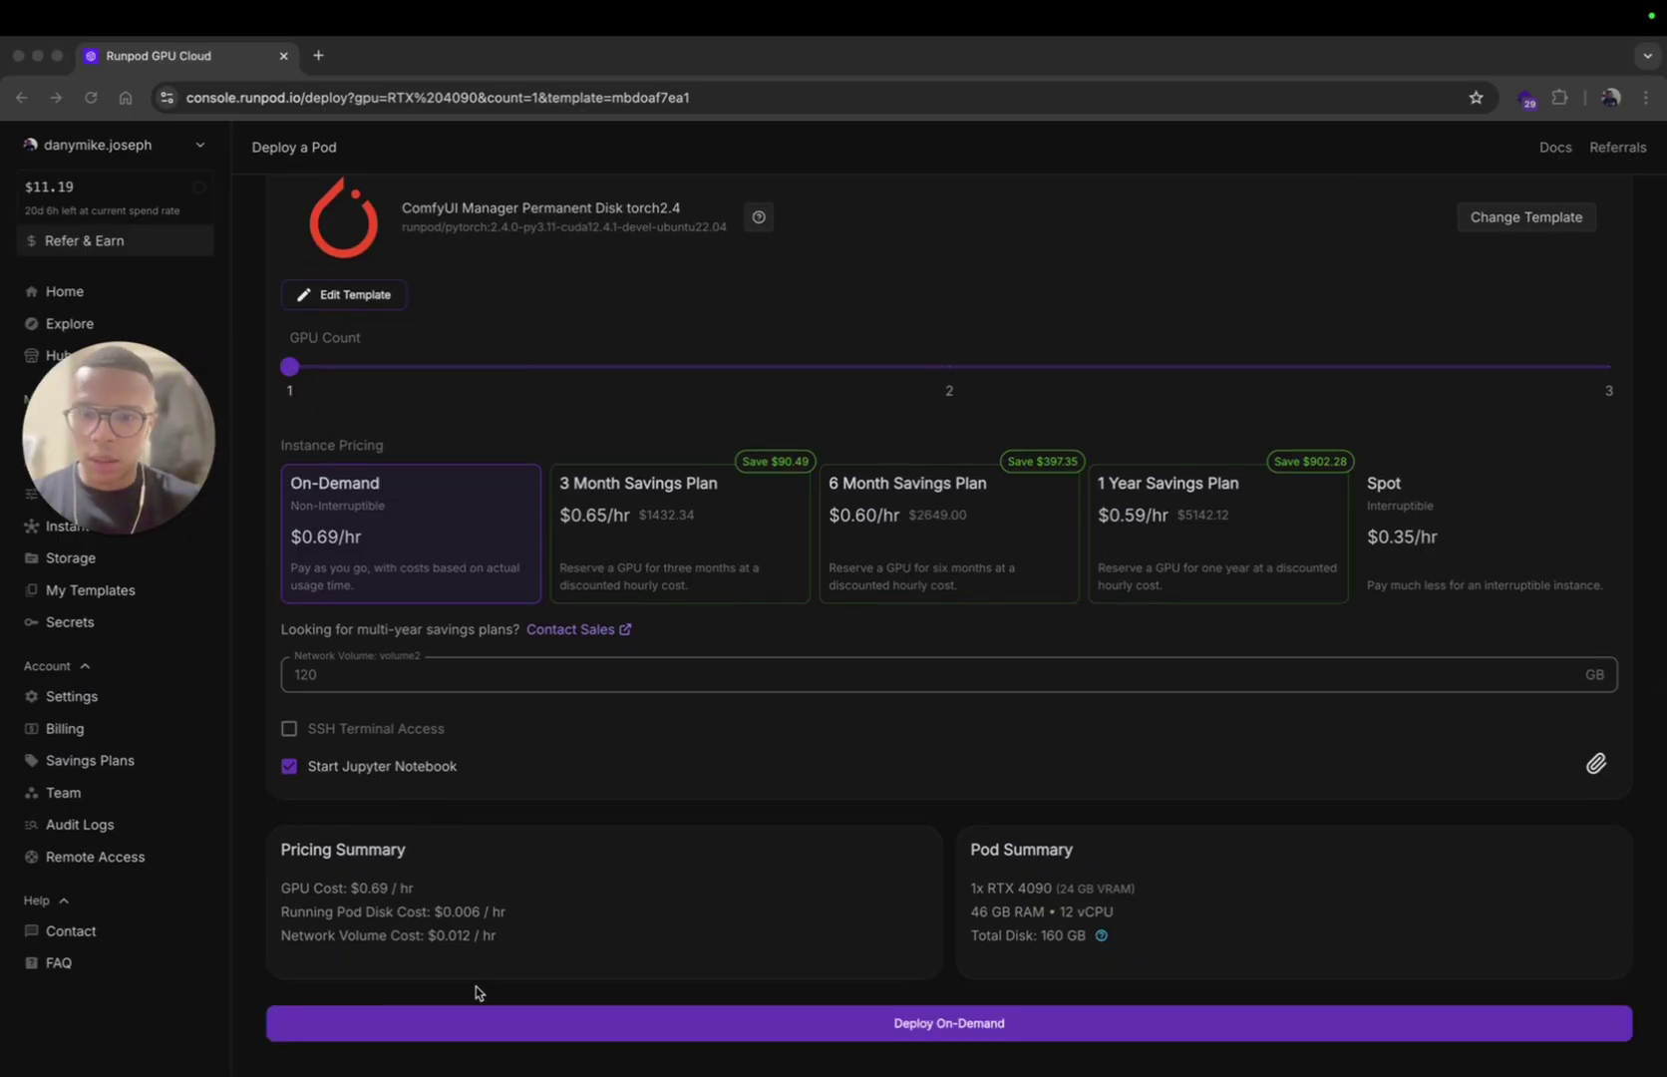
{"action": "left_click", "coordinate": [770, 1033]}
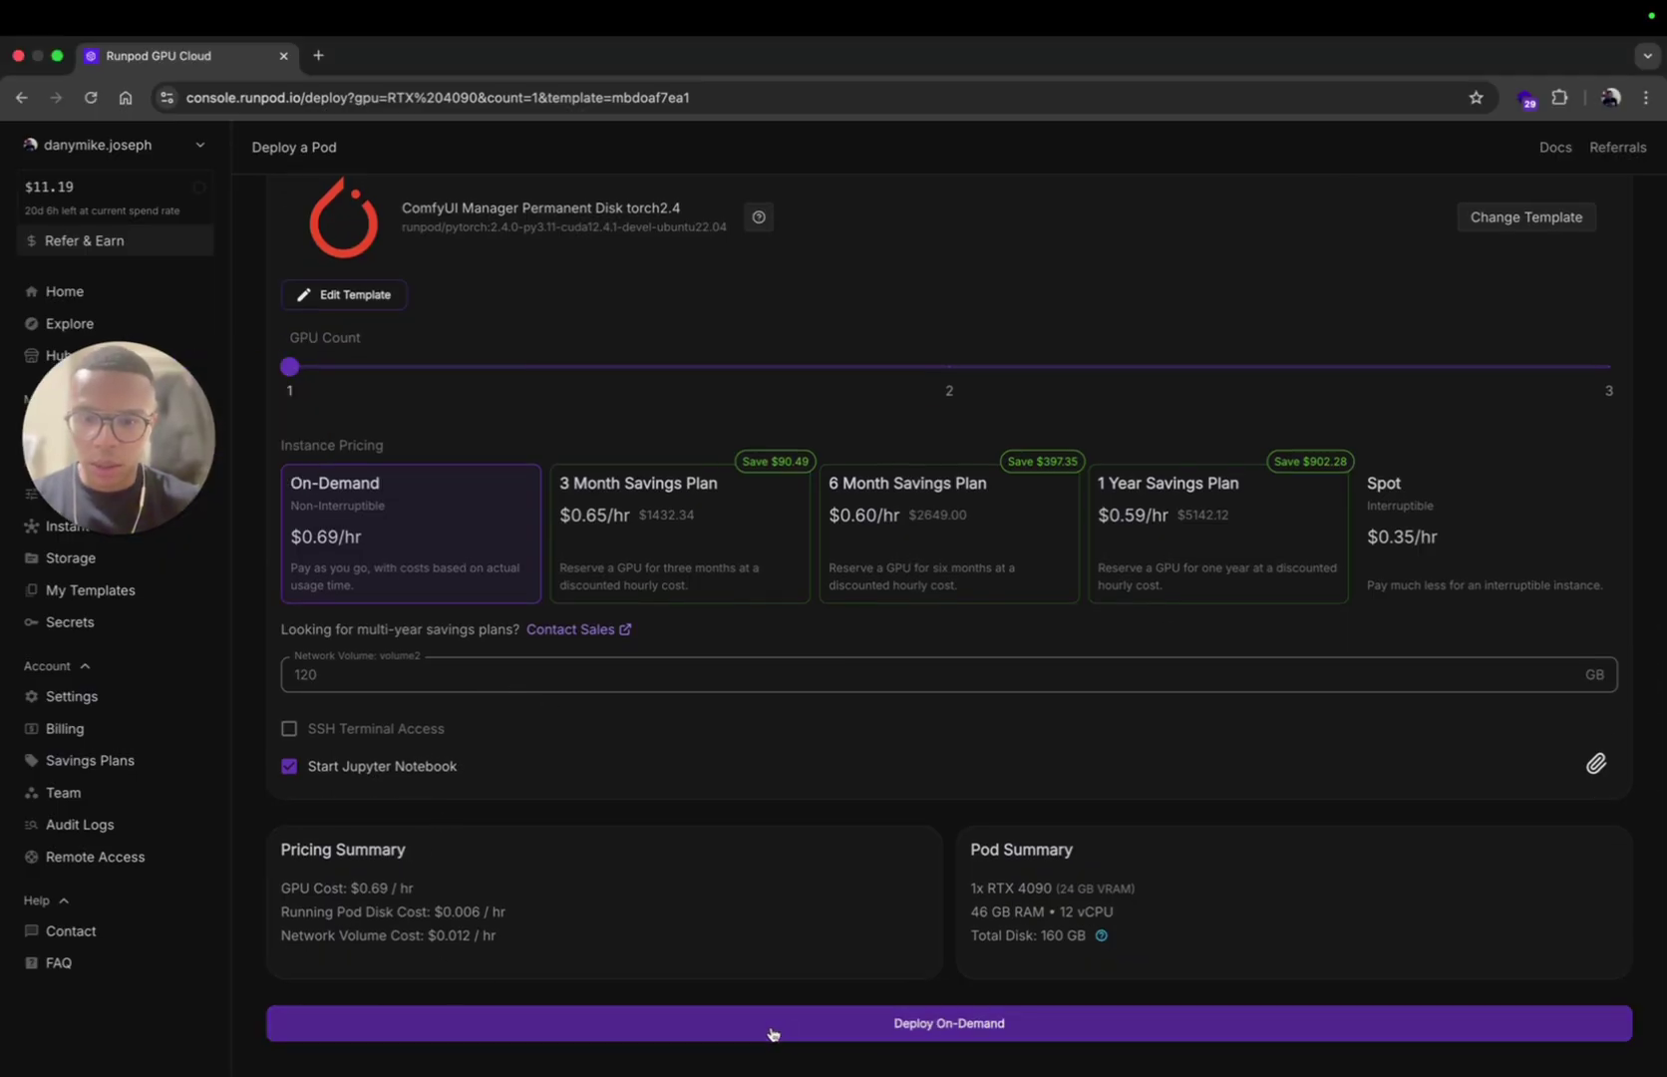
{"action": "left_click", "coordinate": [952, 1025]}
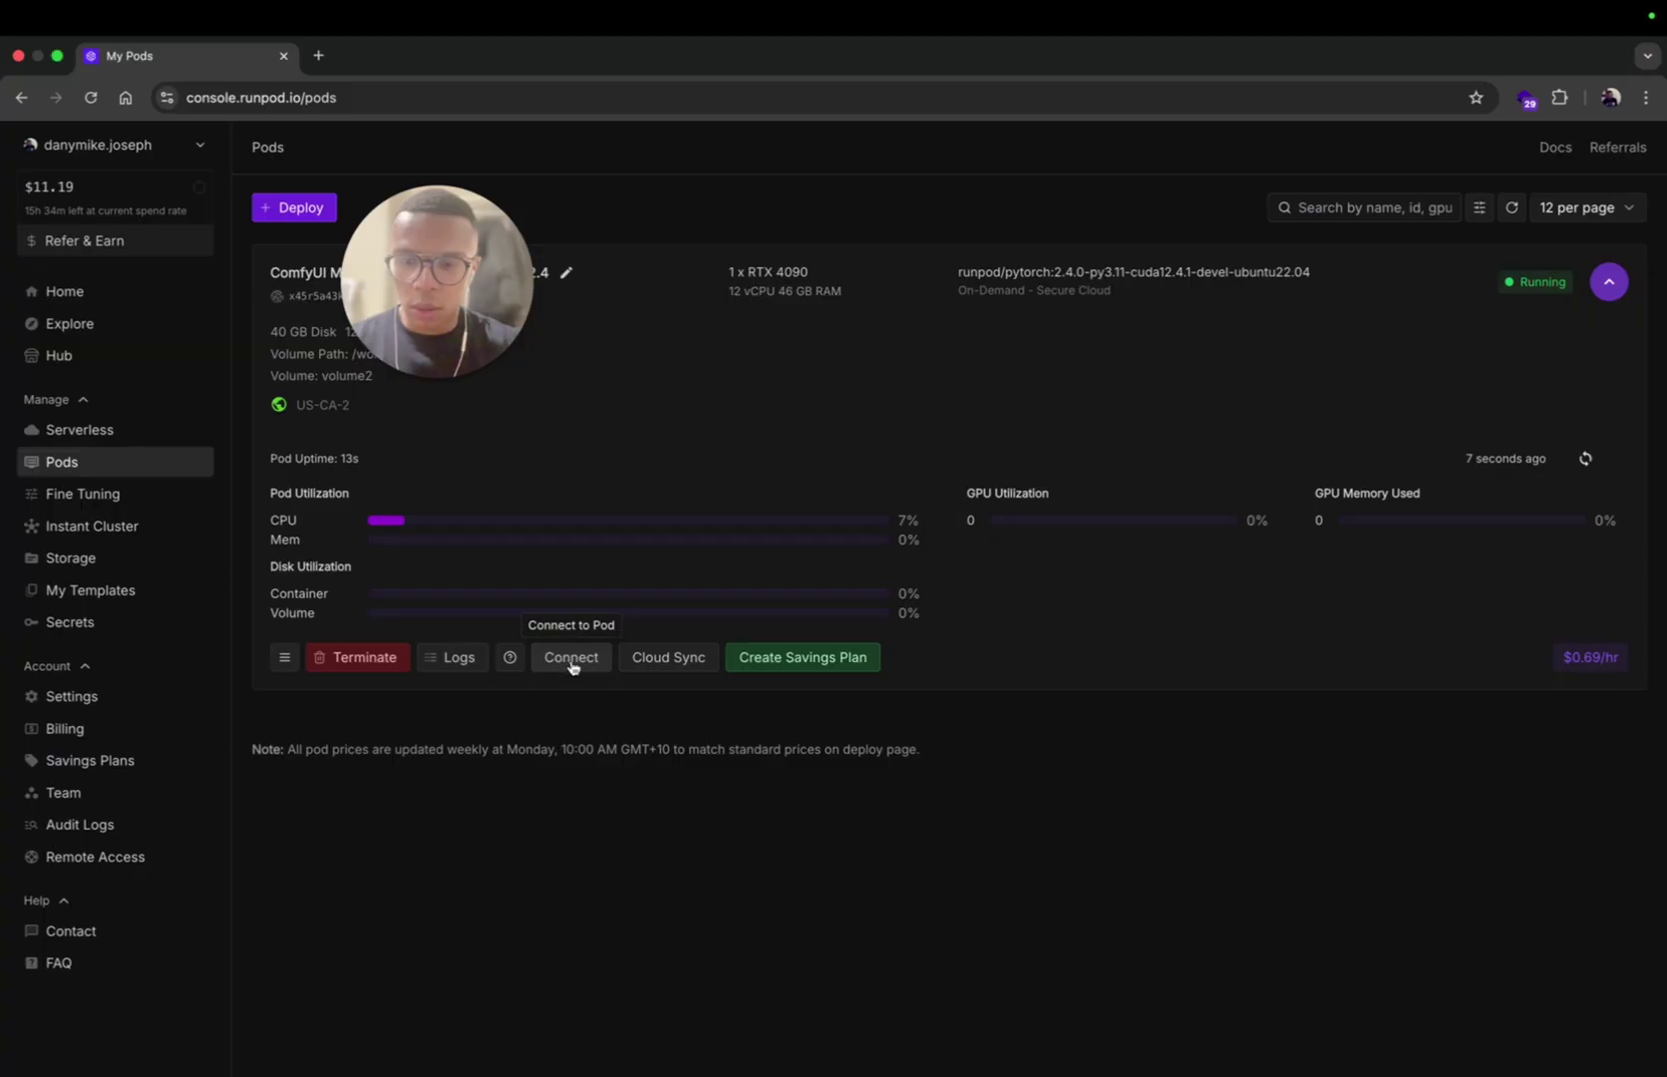
{"action": "left_click", "coordinate": [571, 660]}
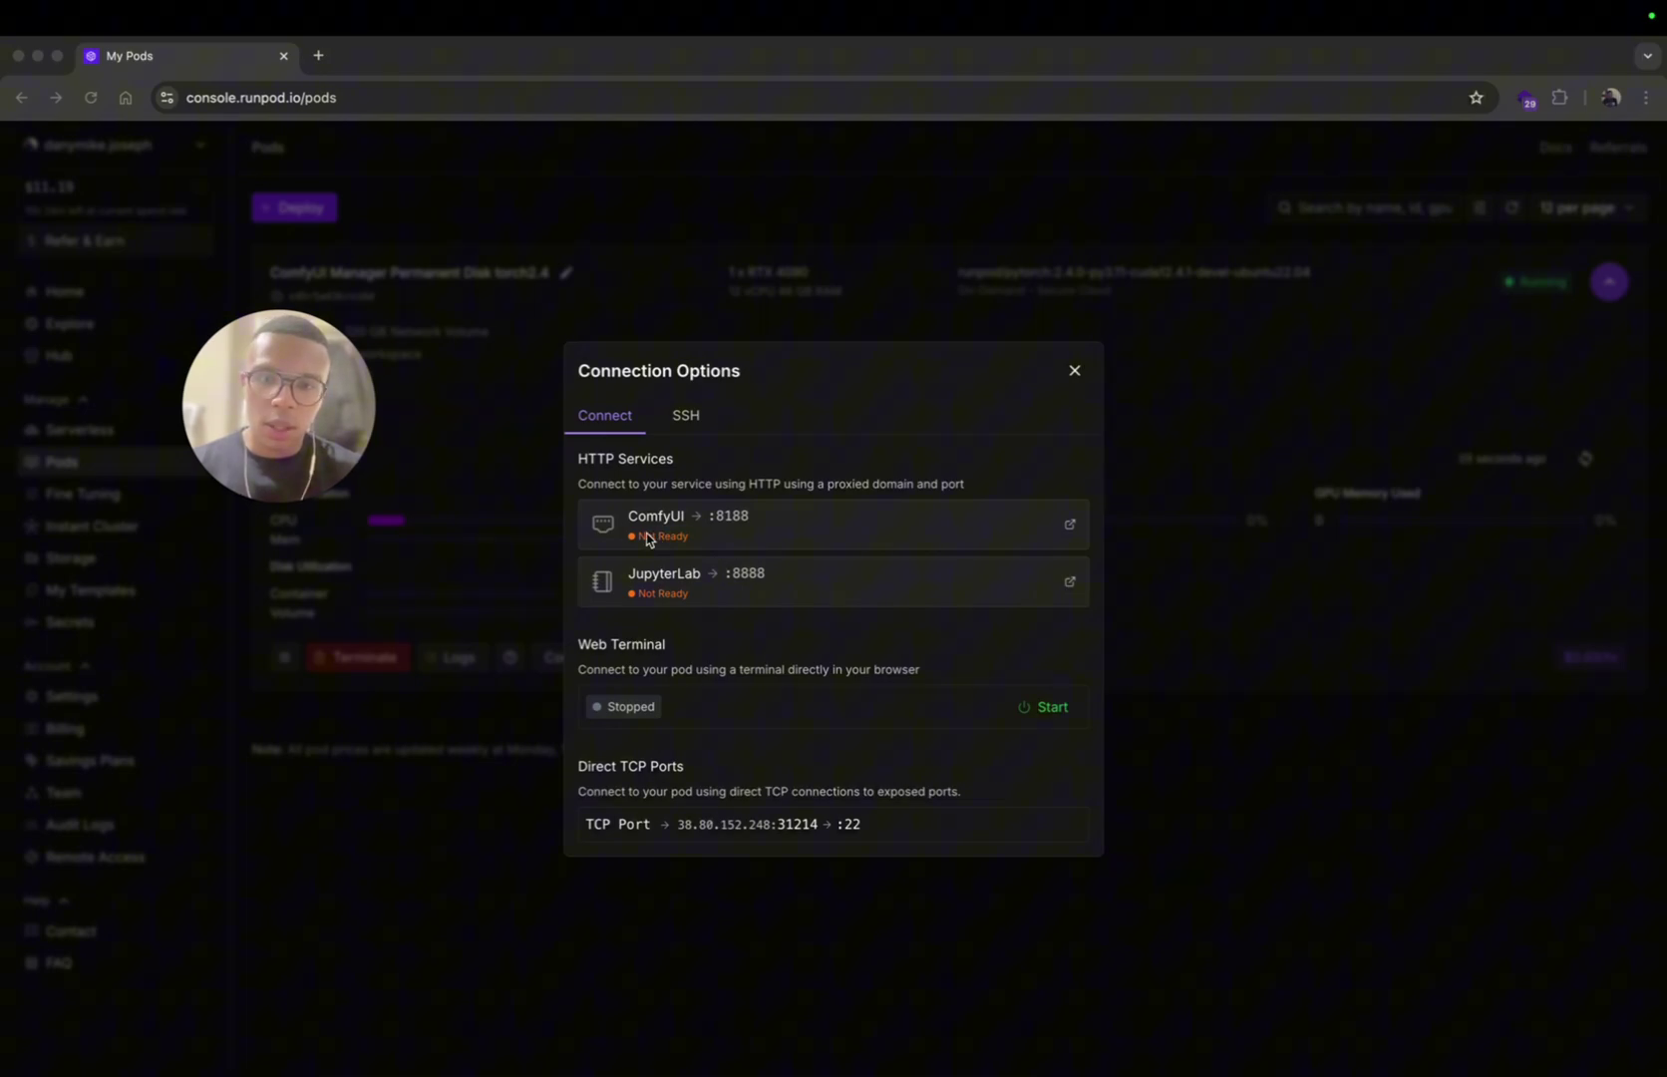
{"action": "left_click", "coordinate": [1075, 372]}
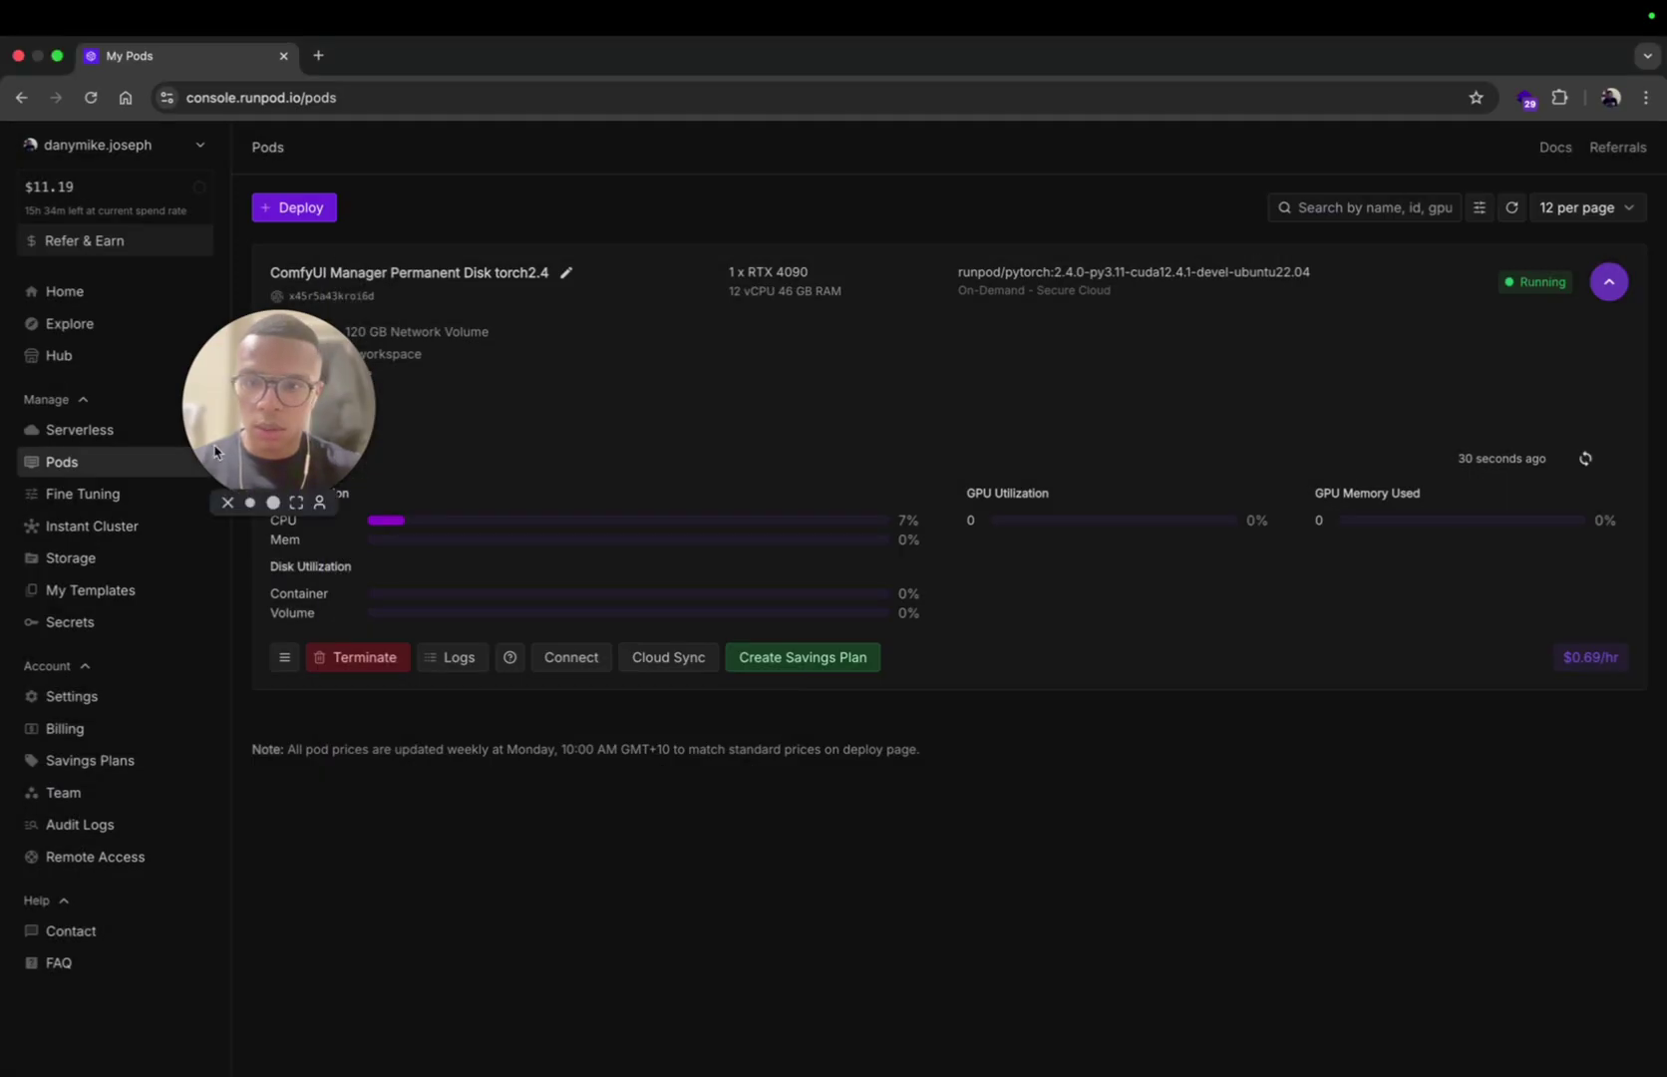
{"action": "left_click", "coordinate": [453, 657]}
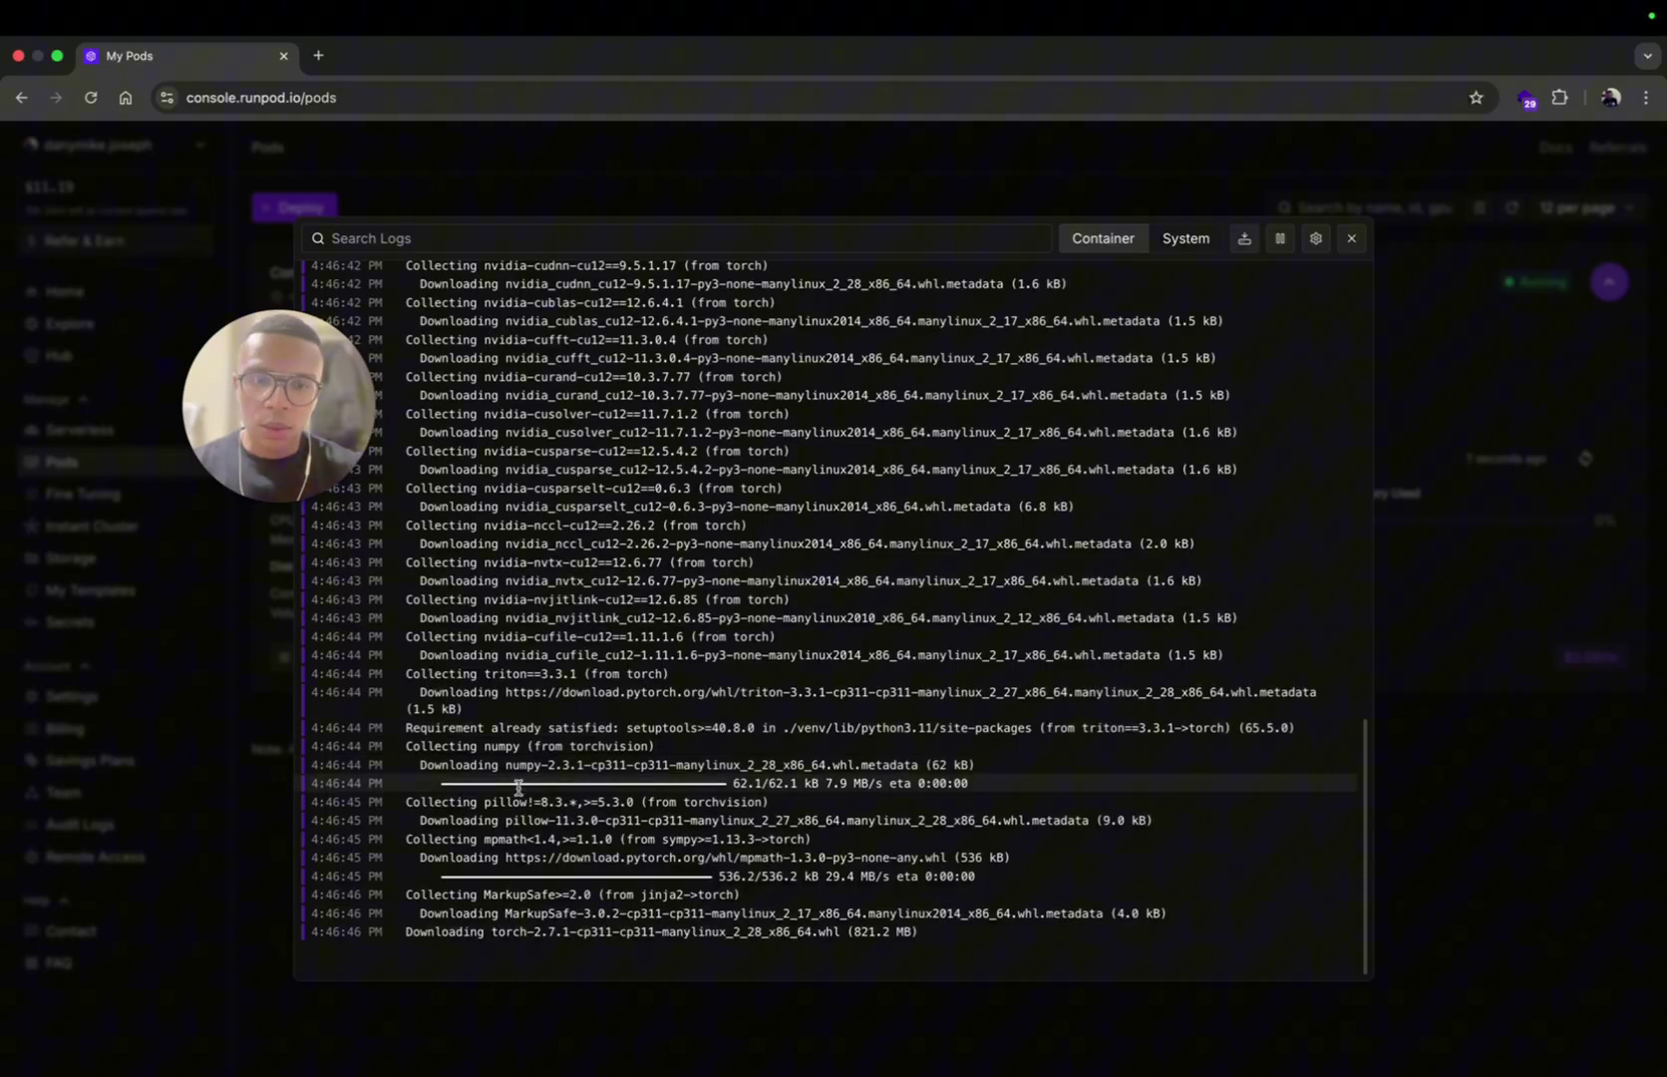
{"action": "key", "text": "Escape"}
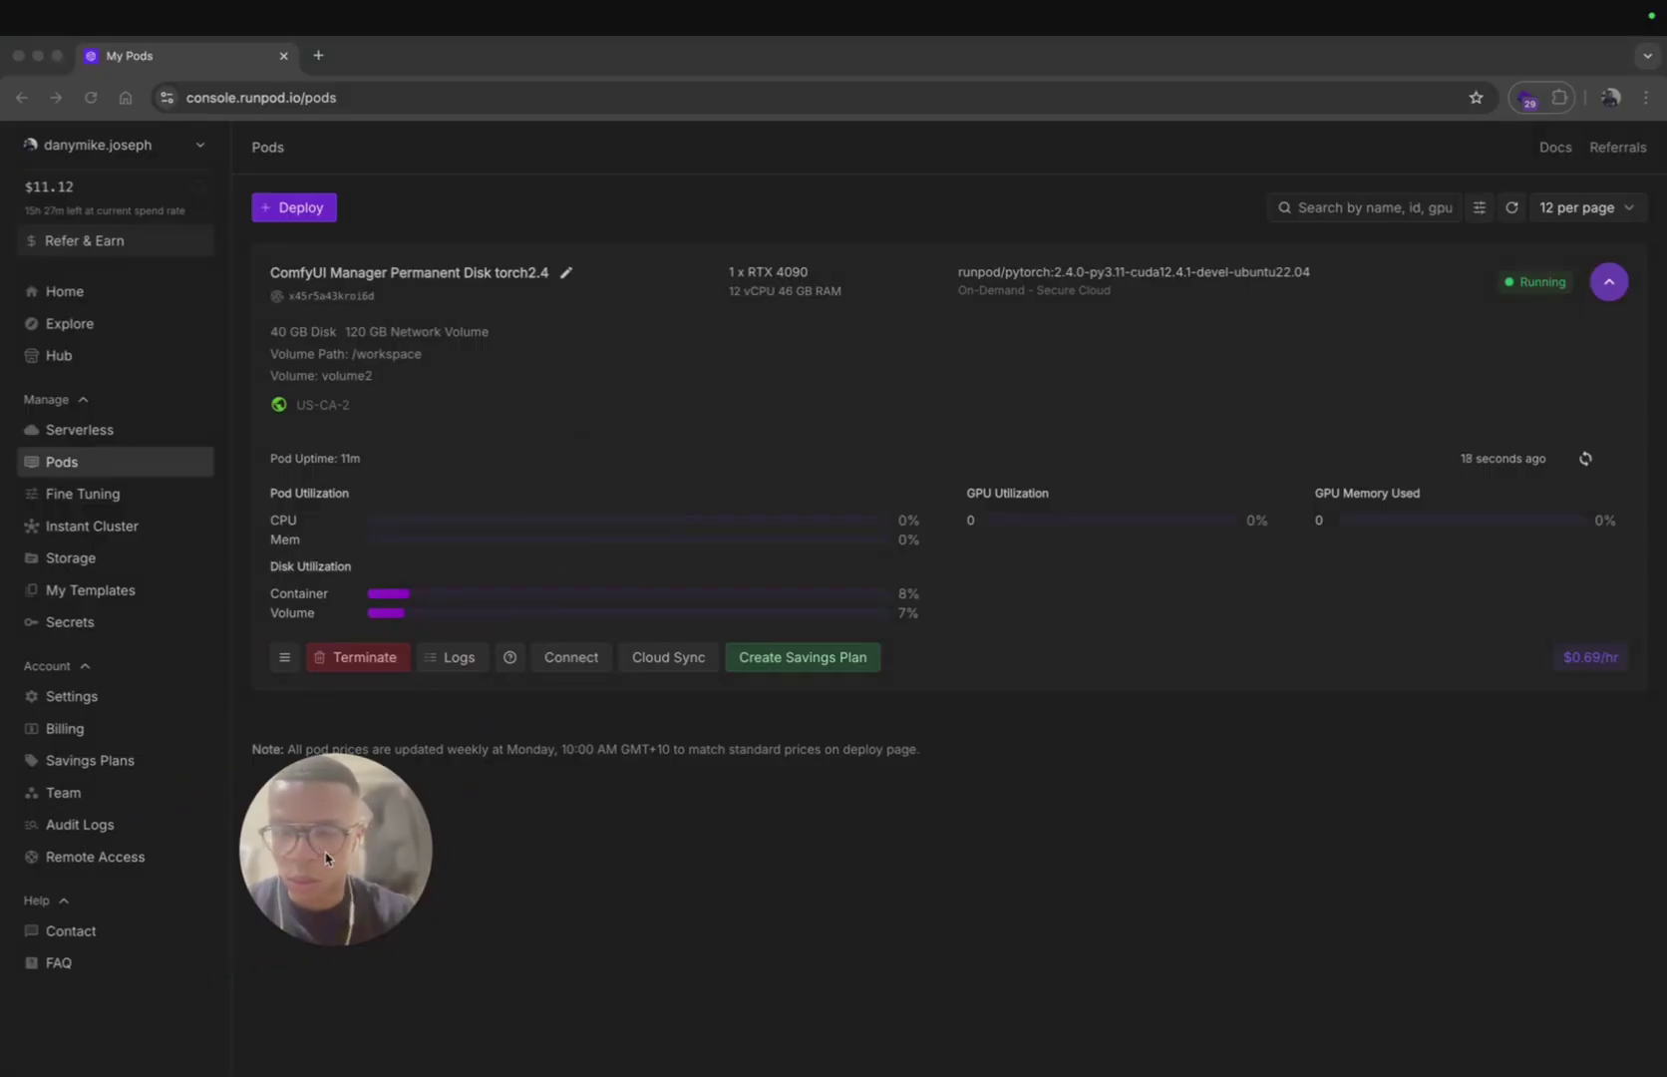
{"action": "left_click", "coordinate": [453, 657]}
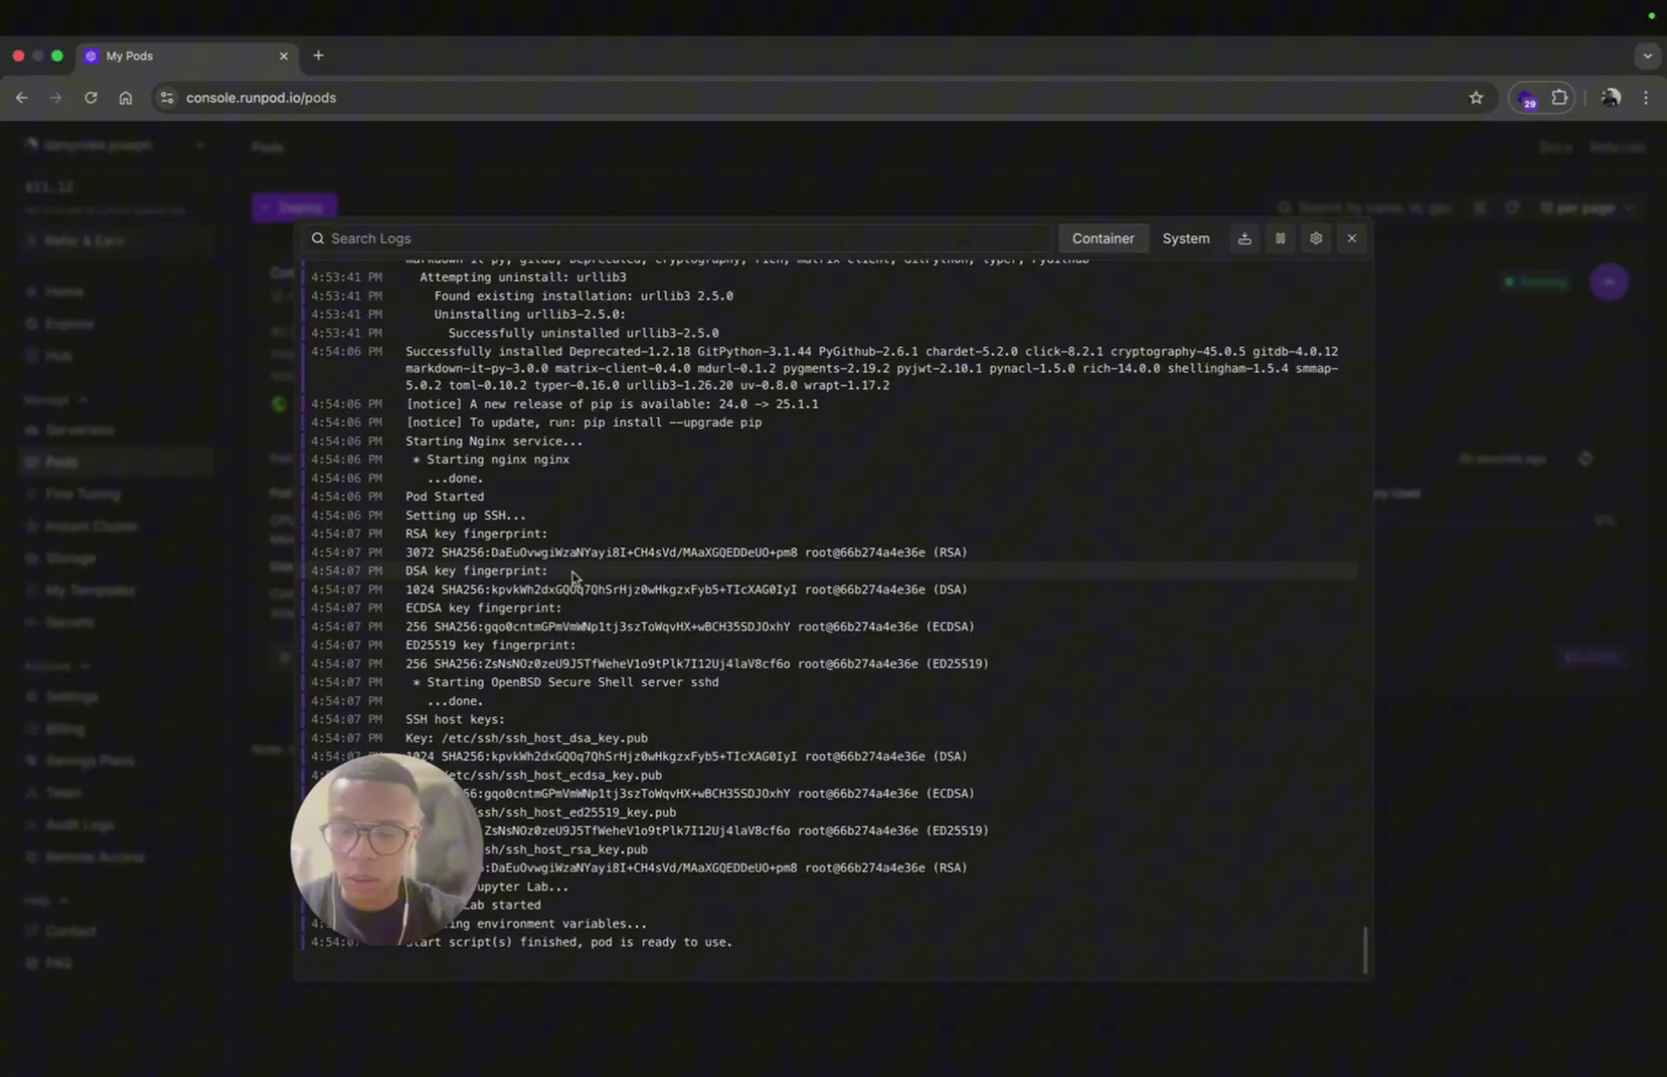
{"action": "left_click", "coordinate": [405, 938]}
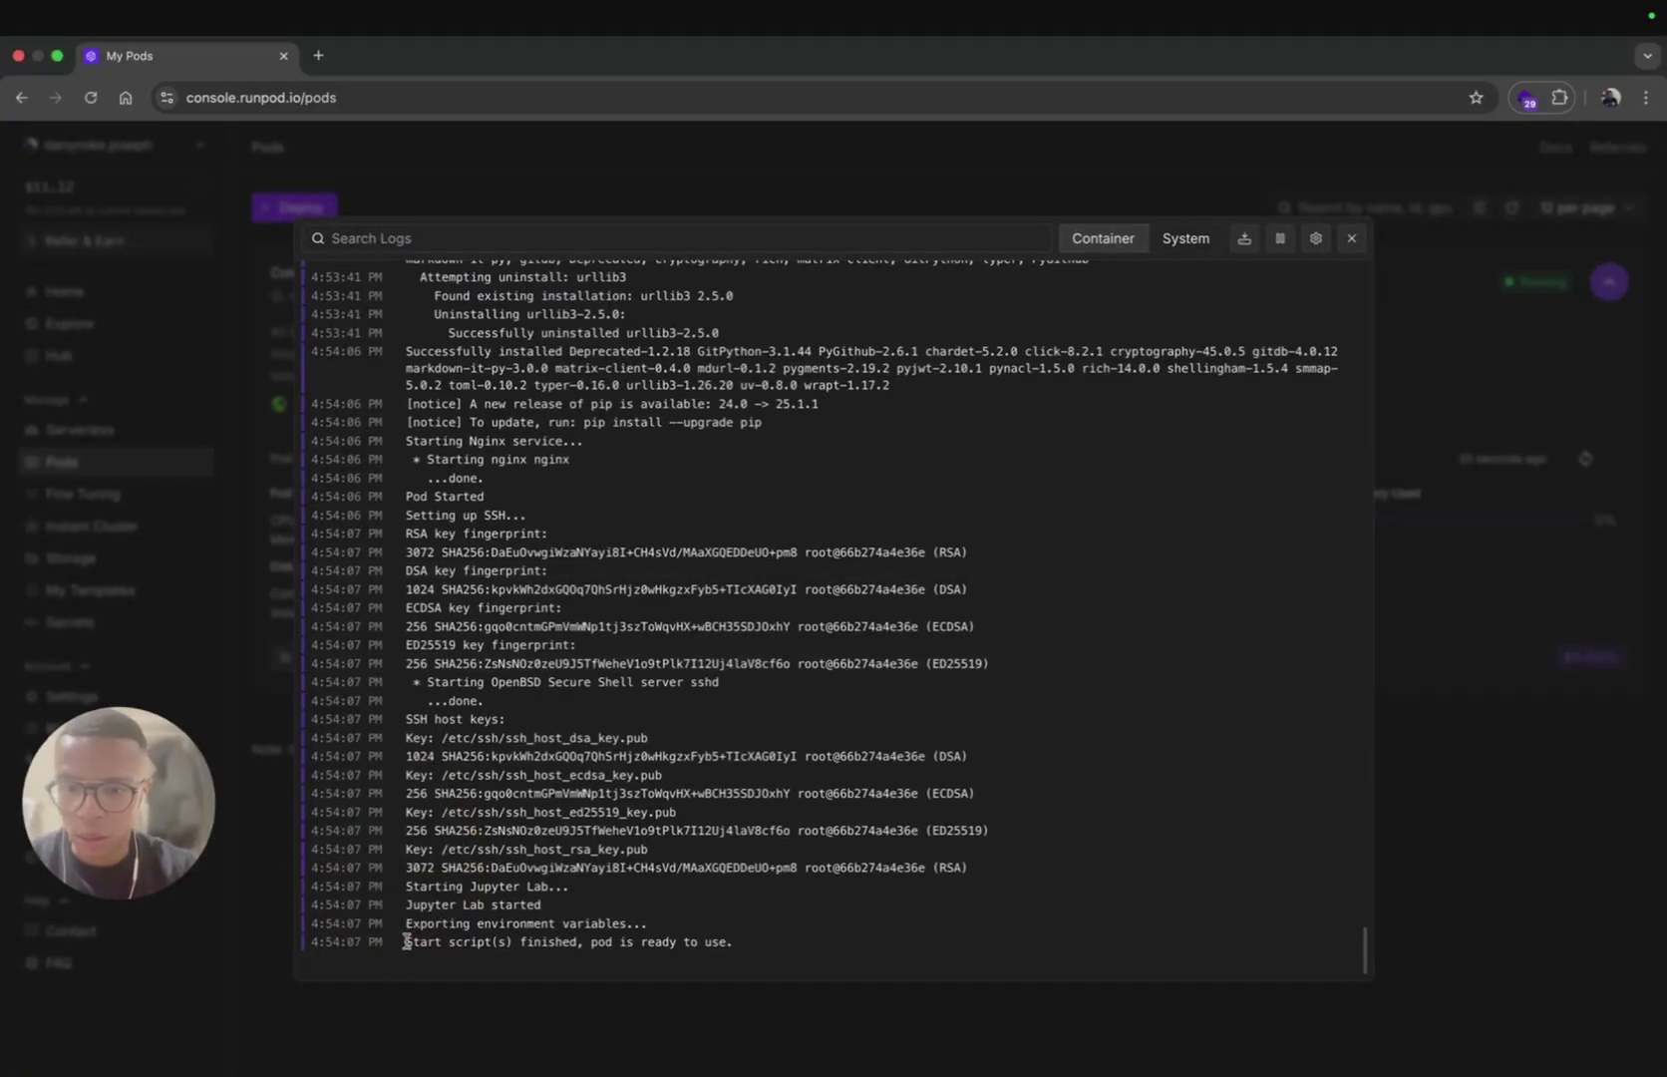
{"action": "left_click_drag", "start_coordinate": [409, 938], "coordinate": [726, 945]}
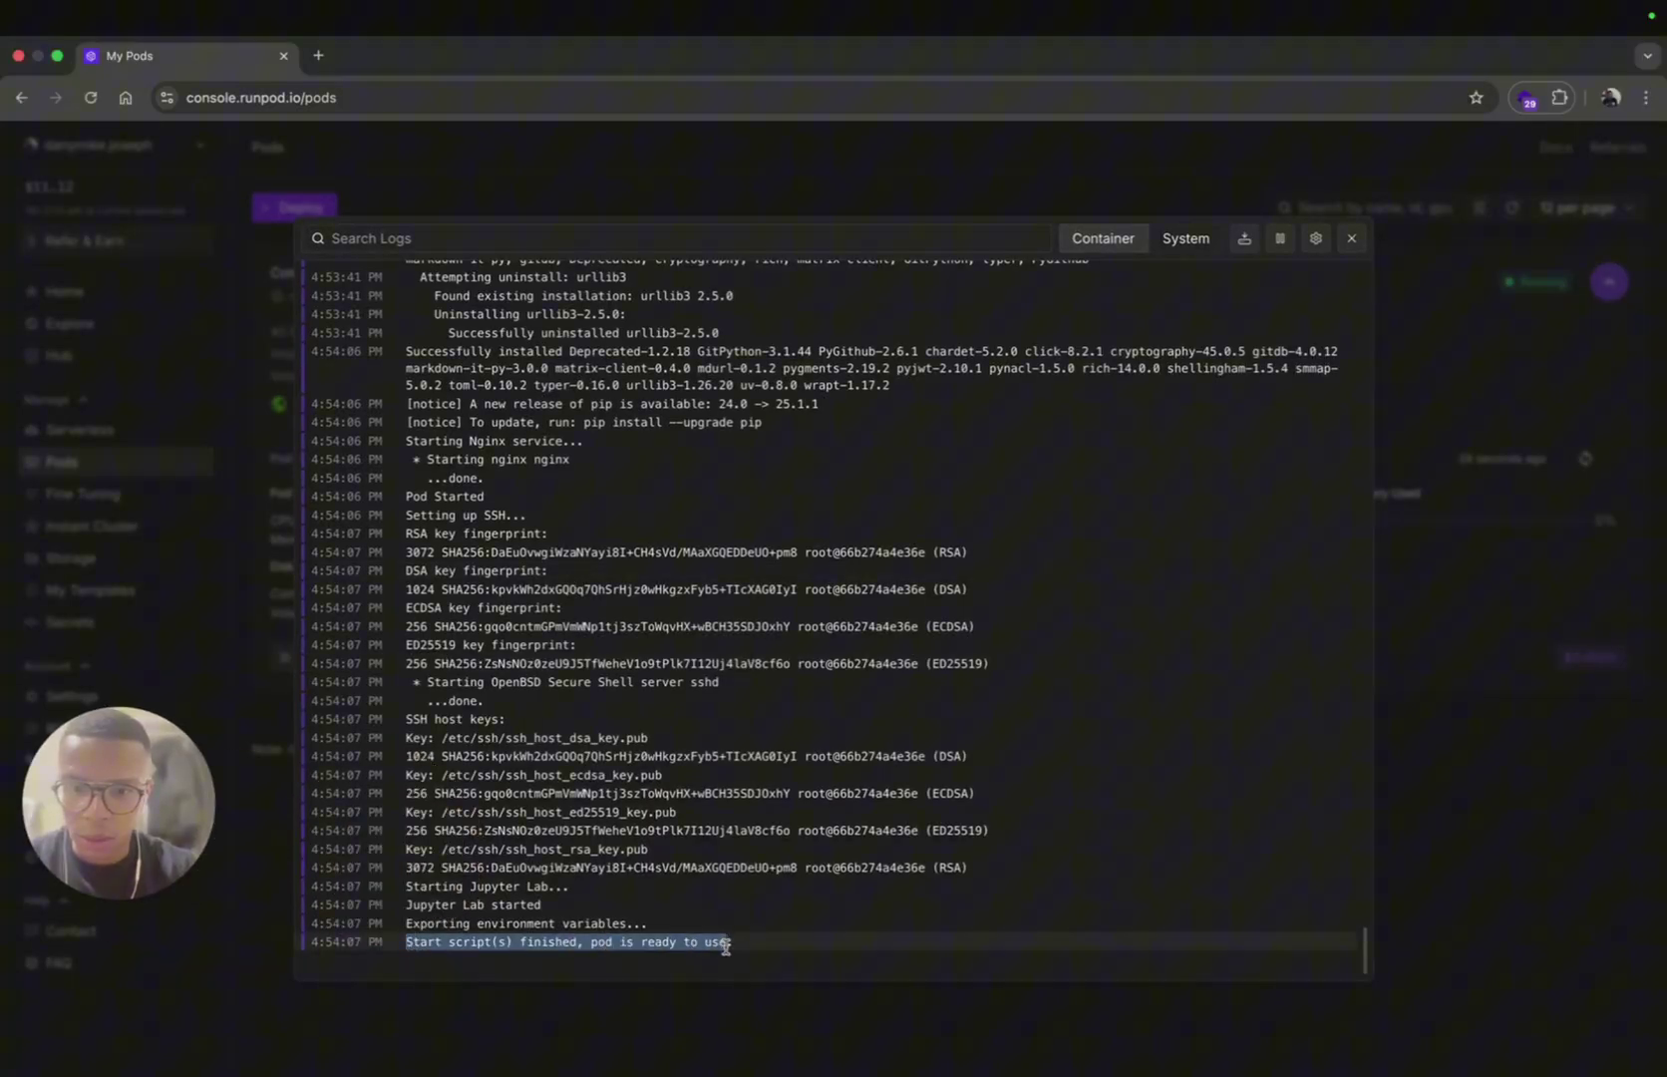
{"action": "left_click_drag", "start_coordinate": [118, 803], "coordinate": [1452, 413]}
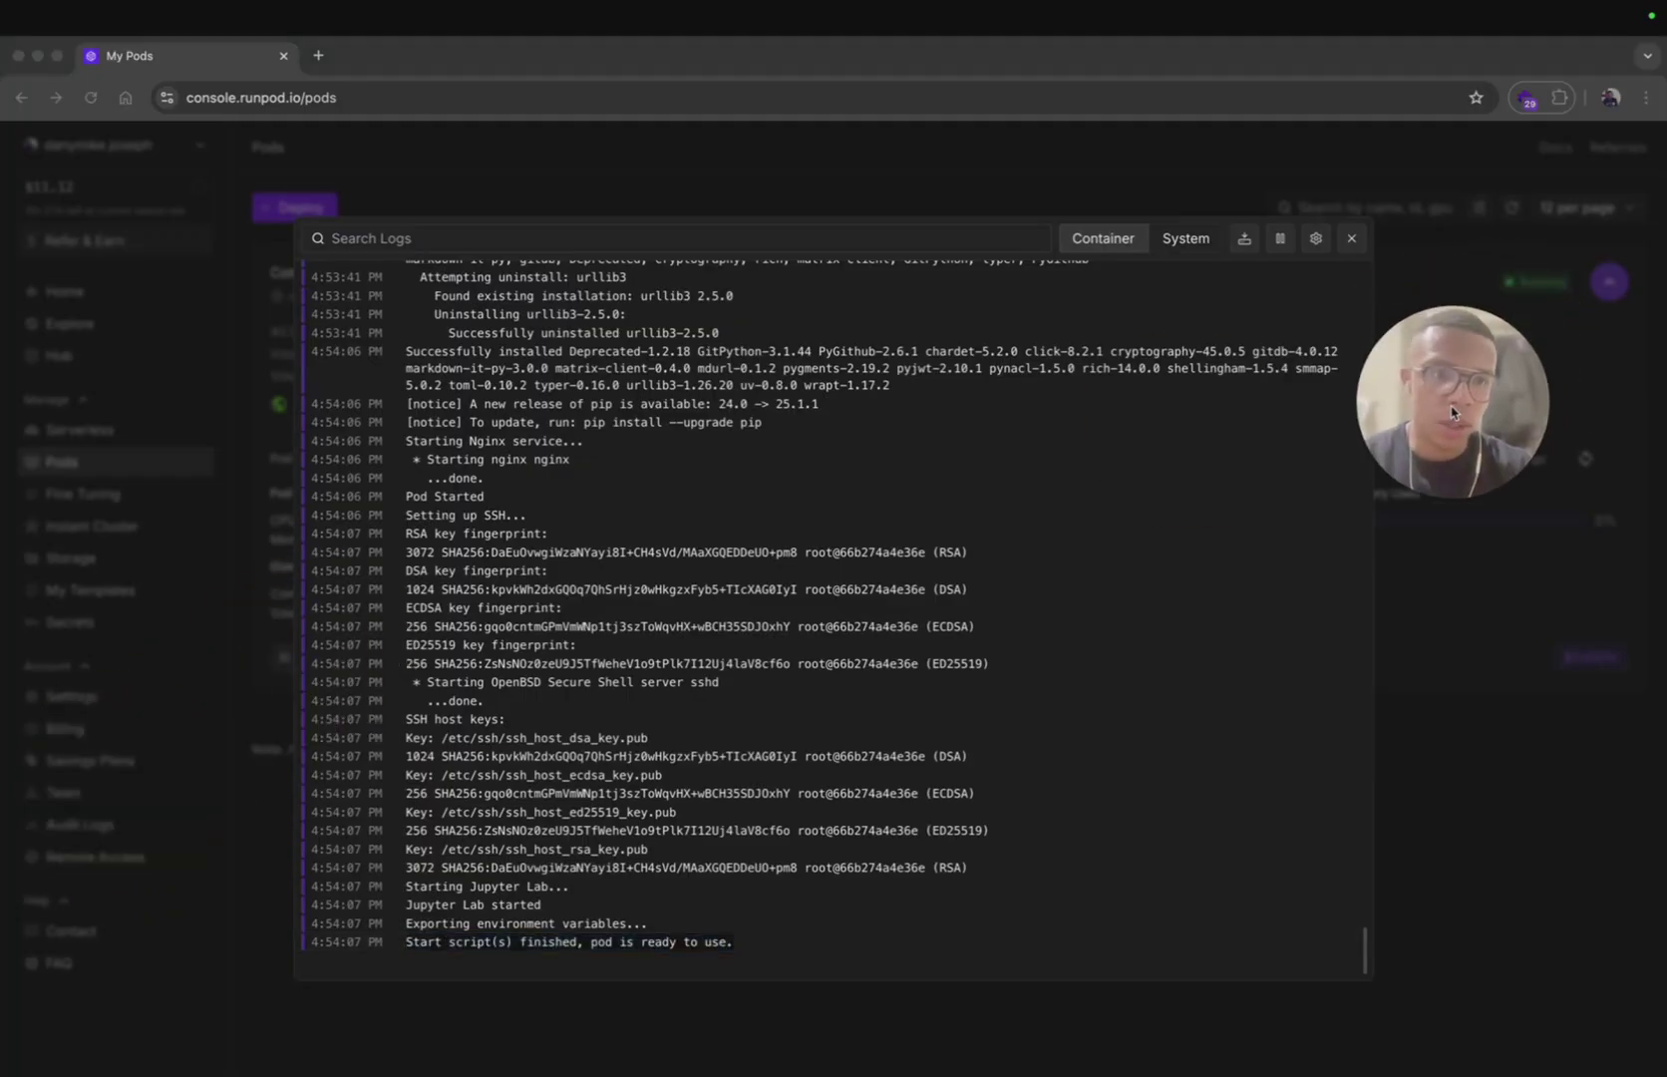
{"action": "left_click", "coordinate": [1449, 706]}
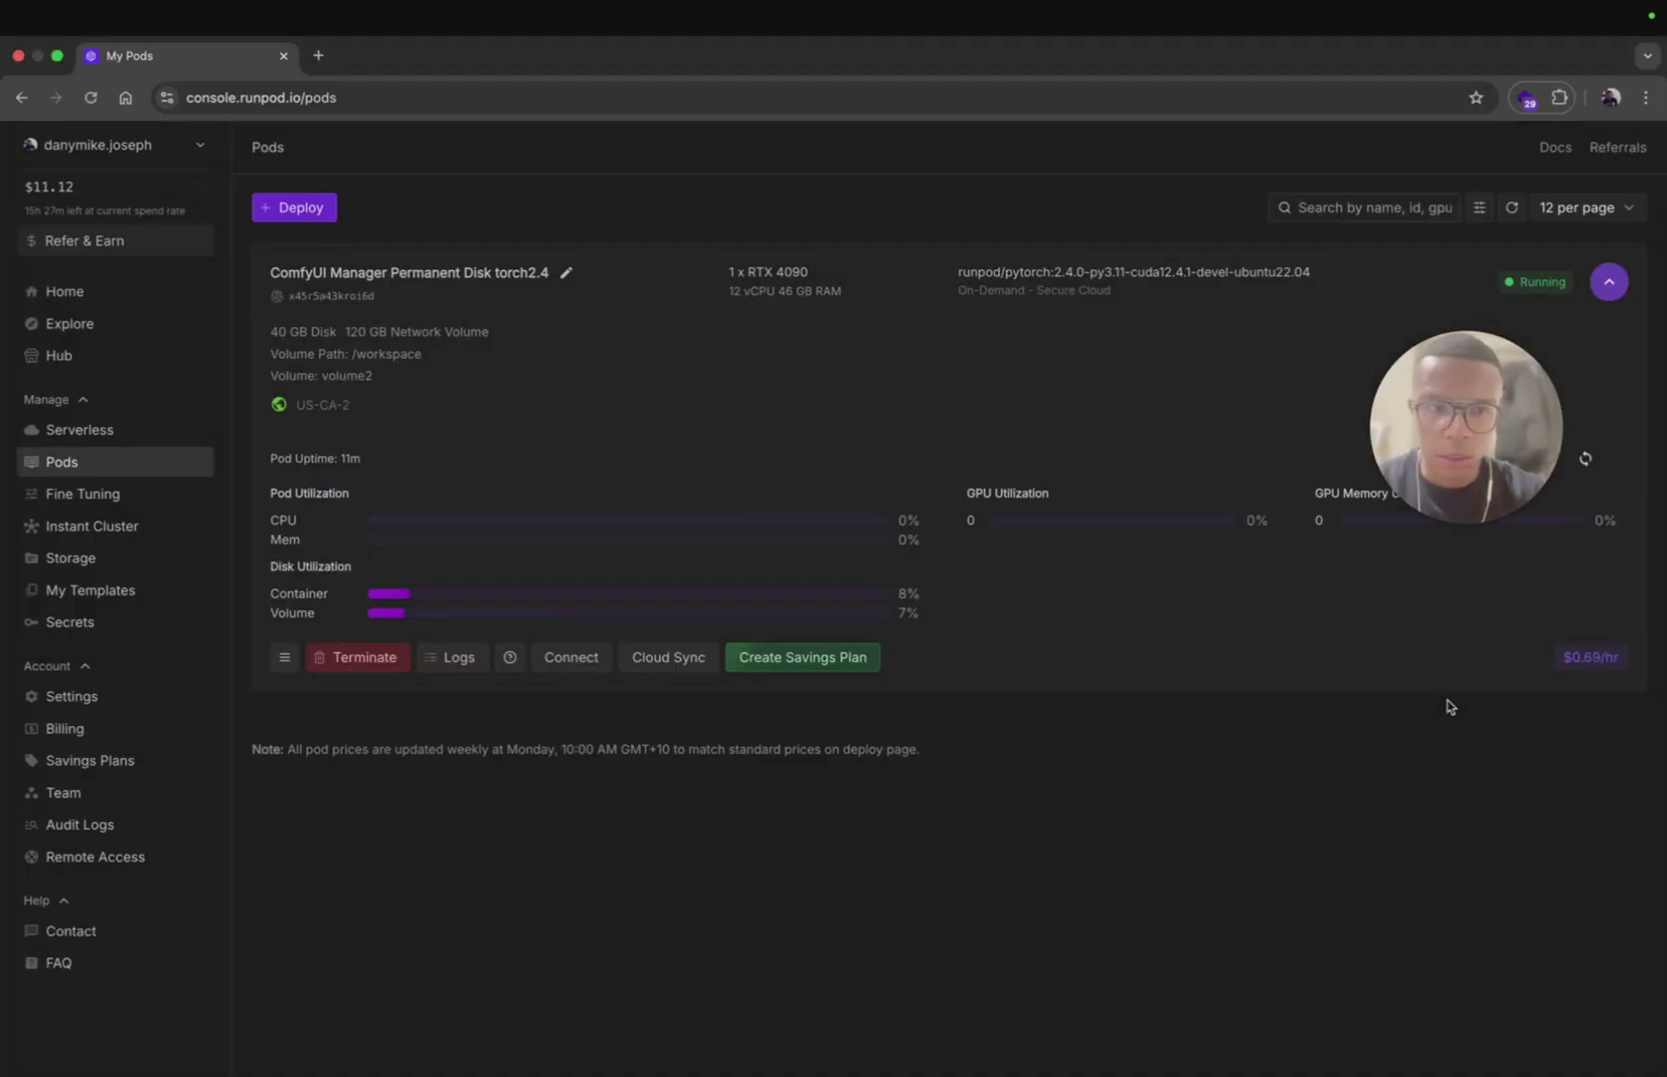
Step: Open the pod's JupyterLab :8888 service from the Connect options
{"action": "left_click", "coordinate": [547, 657]}
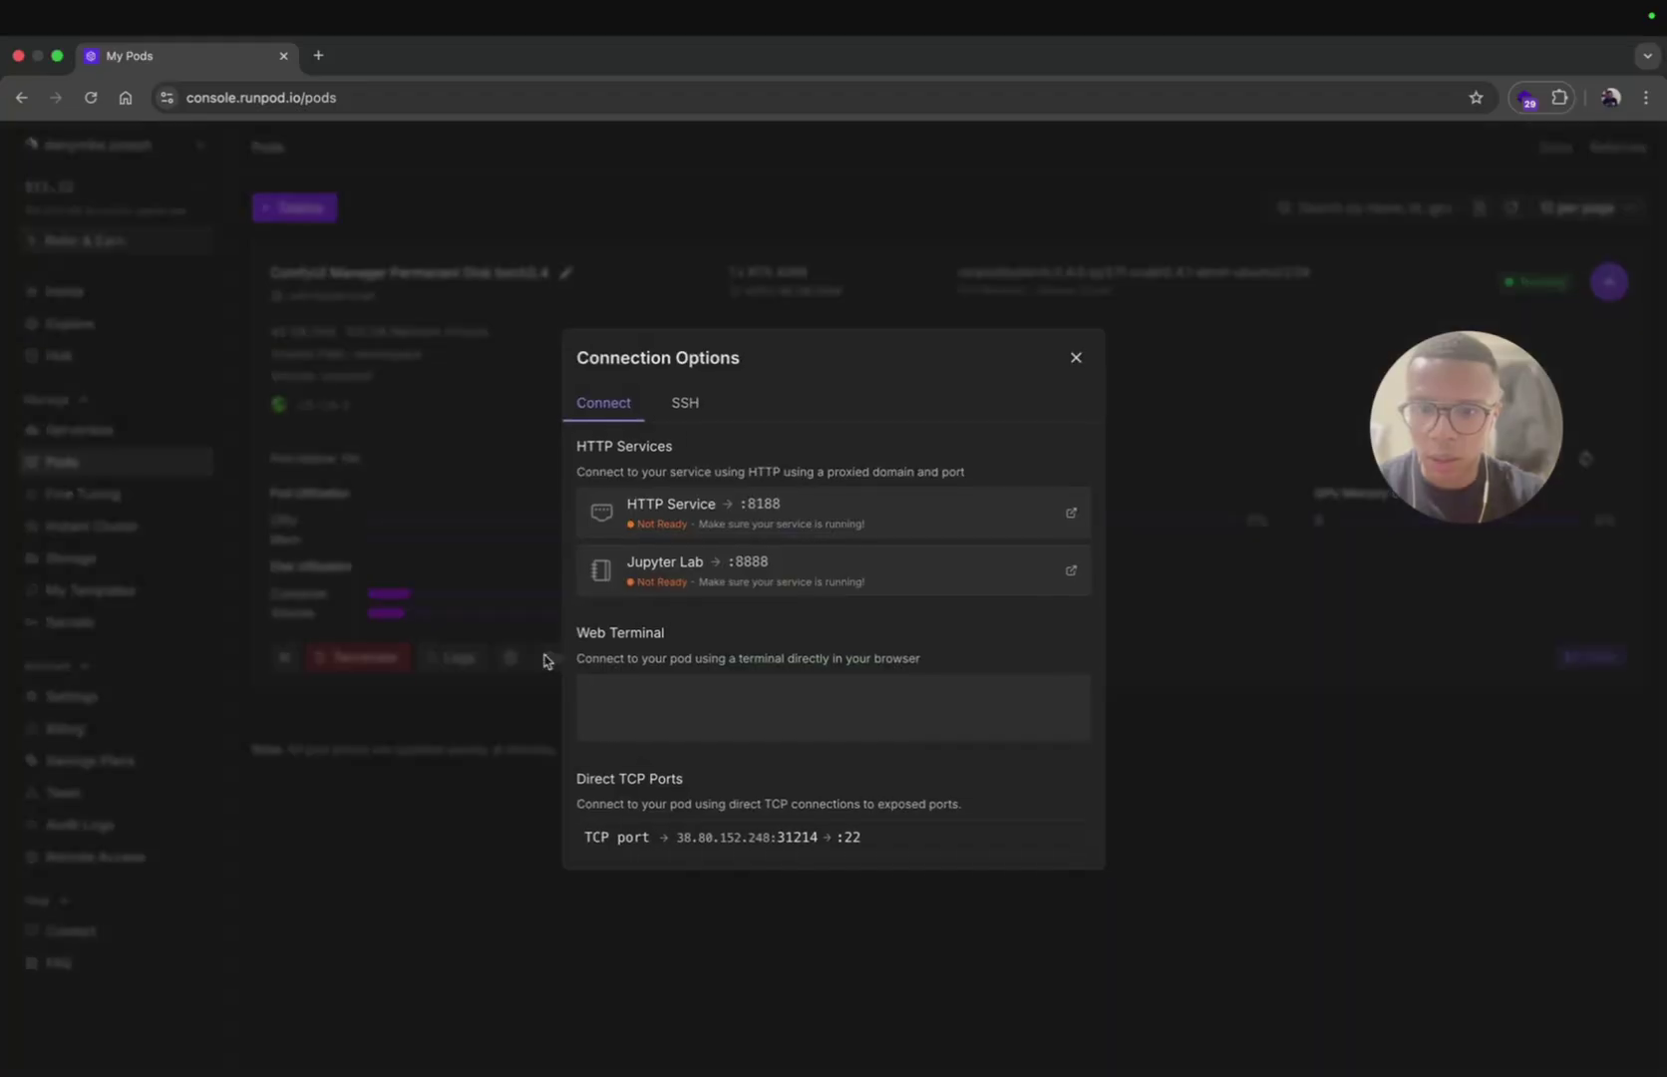
{"action": "left_click", "coordinate": [700, 593]}
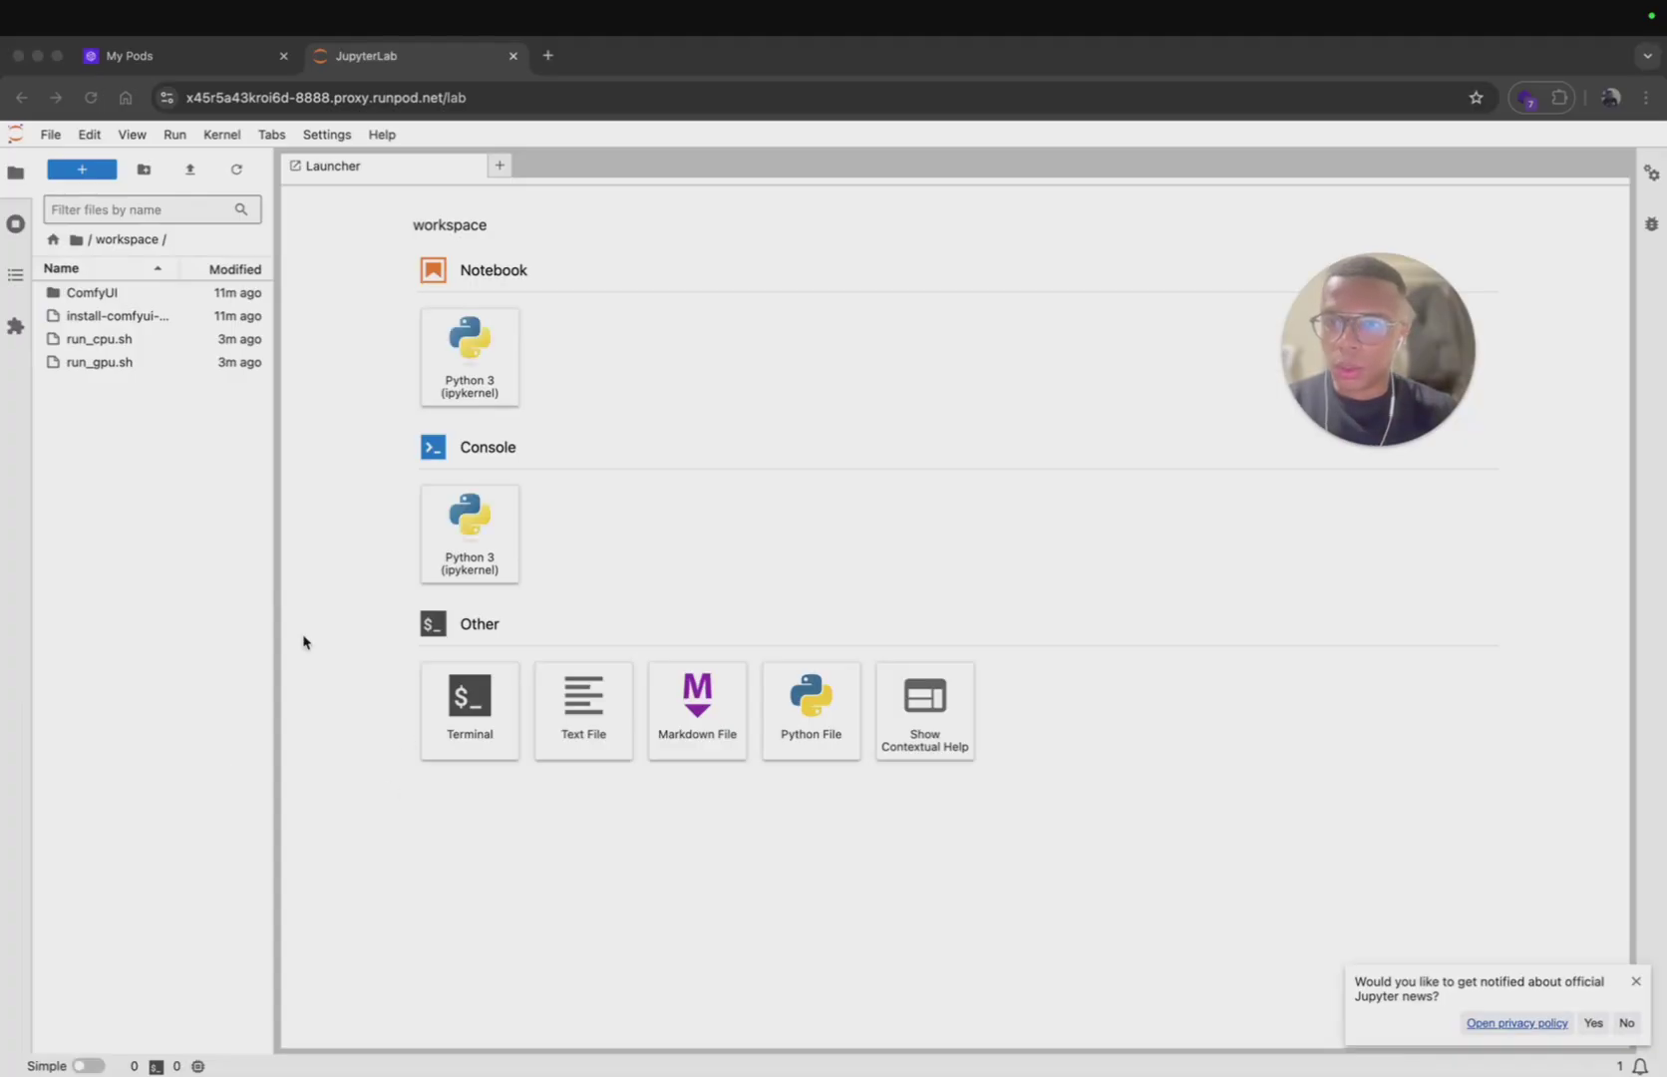
Step: Launch ComfyUI on port 8188 from a new JupyterLab terminal and confirm startup completed
{"action": "left_click", "coordinate": [464, 706]}
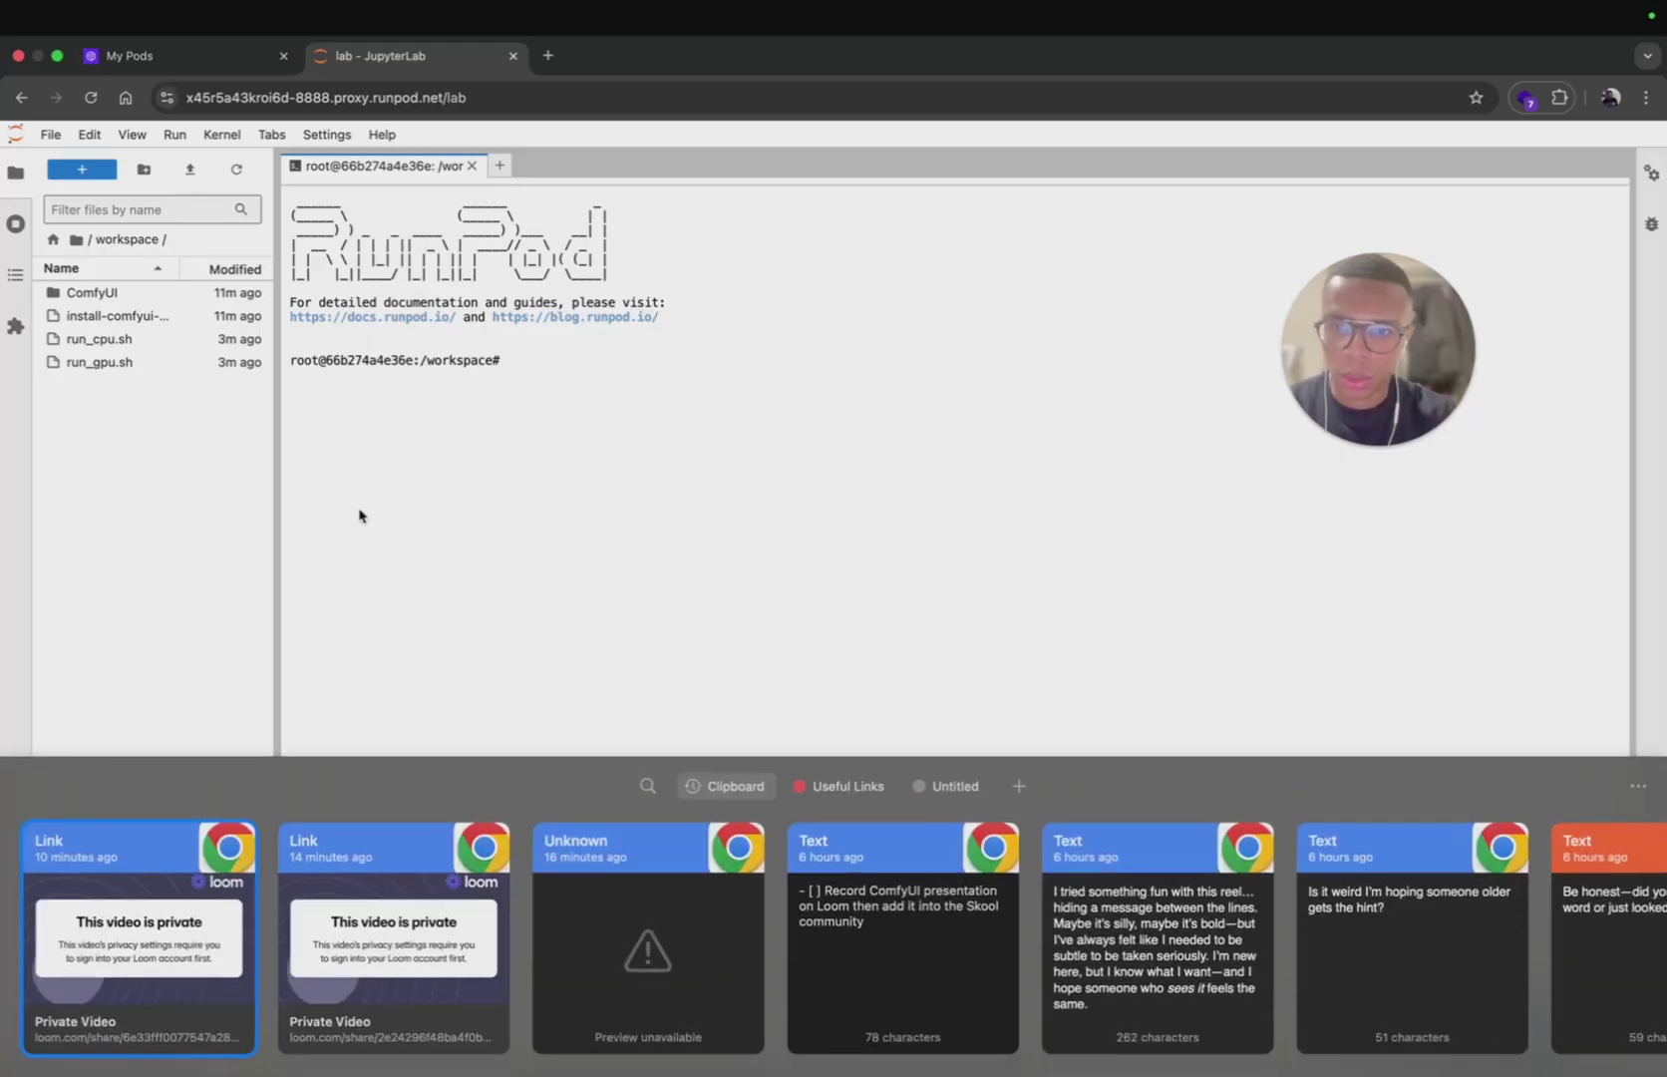
{"action": "type", "text": "python"}
{"action": "double_click", "coordinate": [424, 913]}
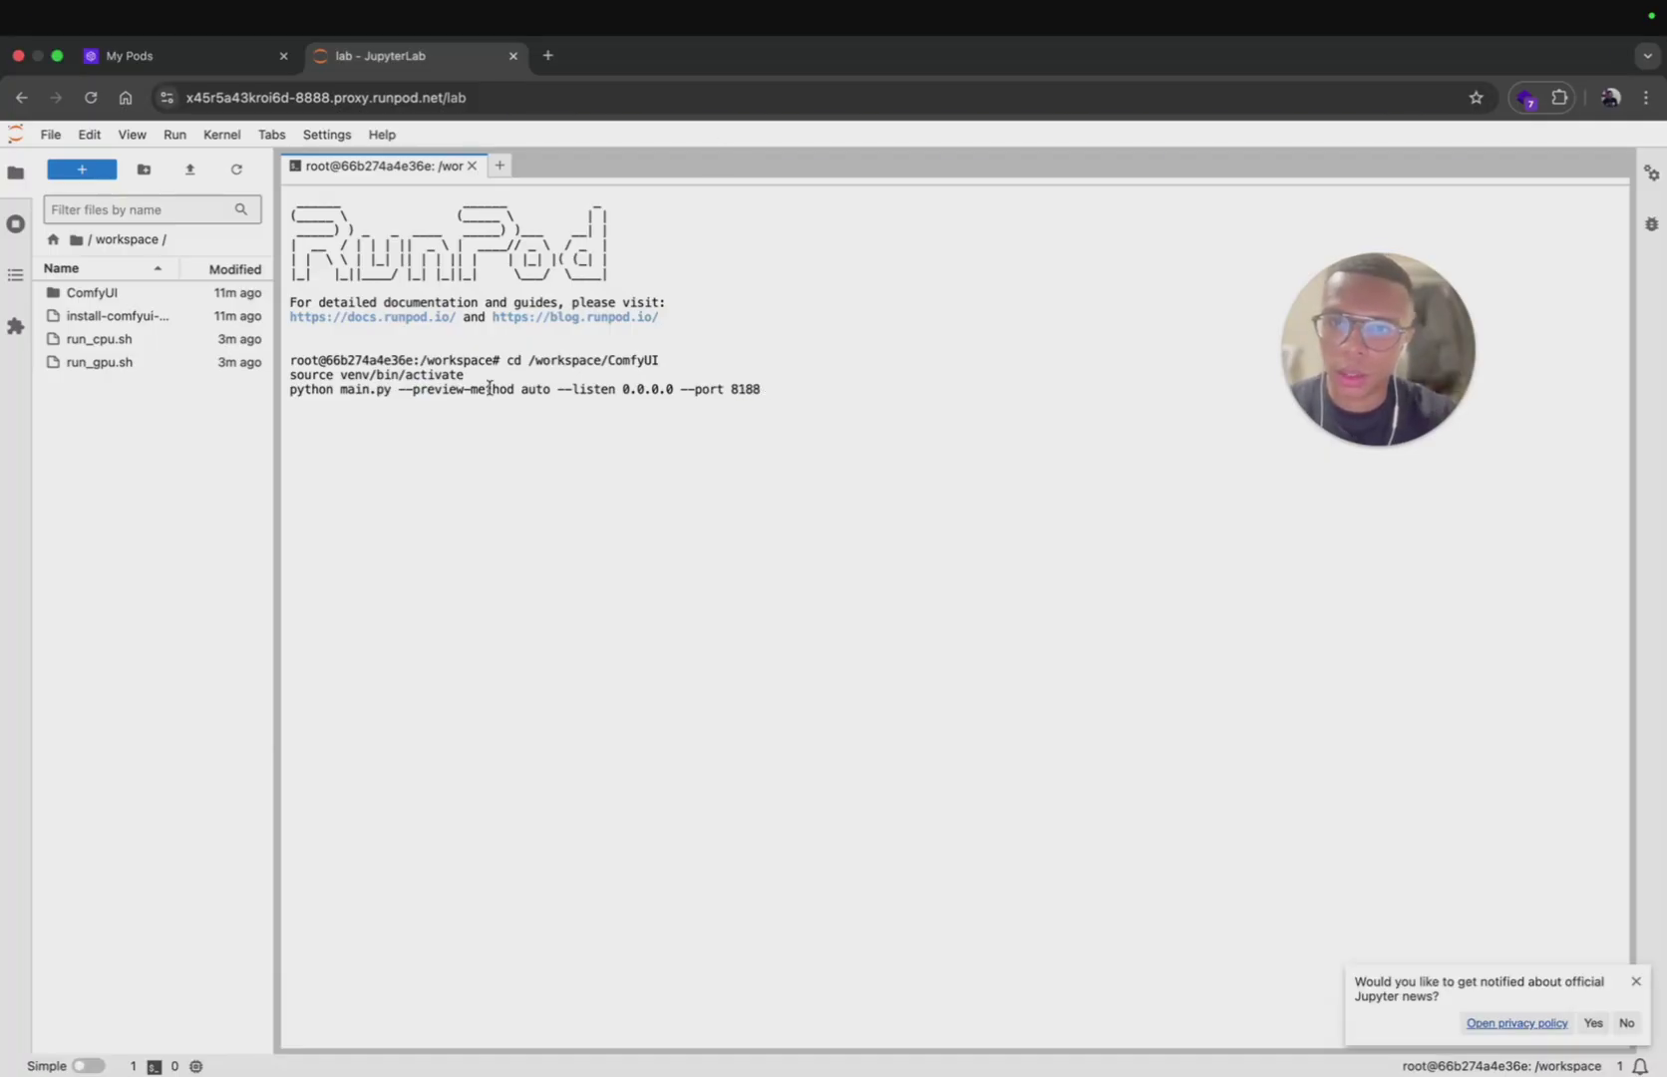
{"action": "key", "text": "Return"}
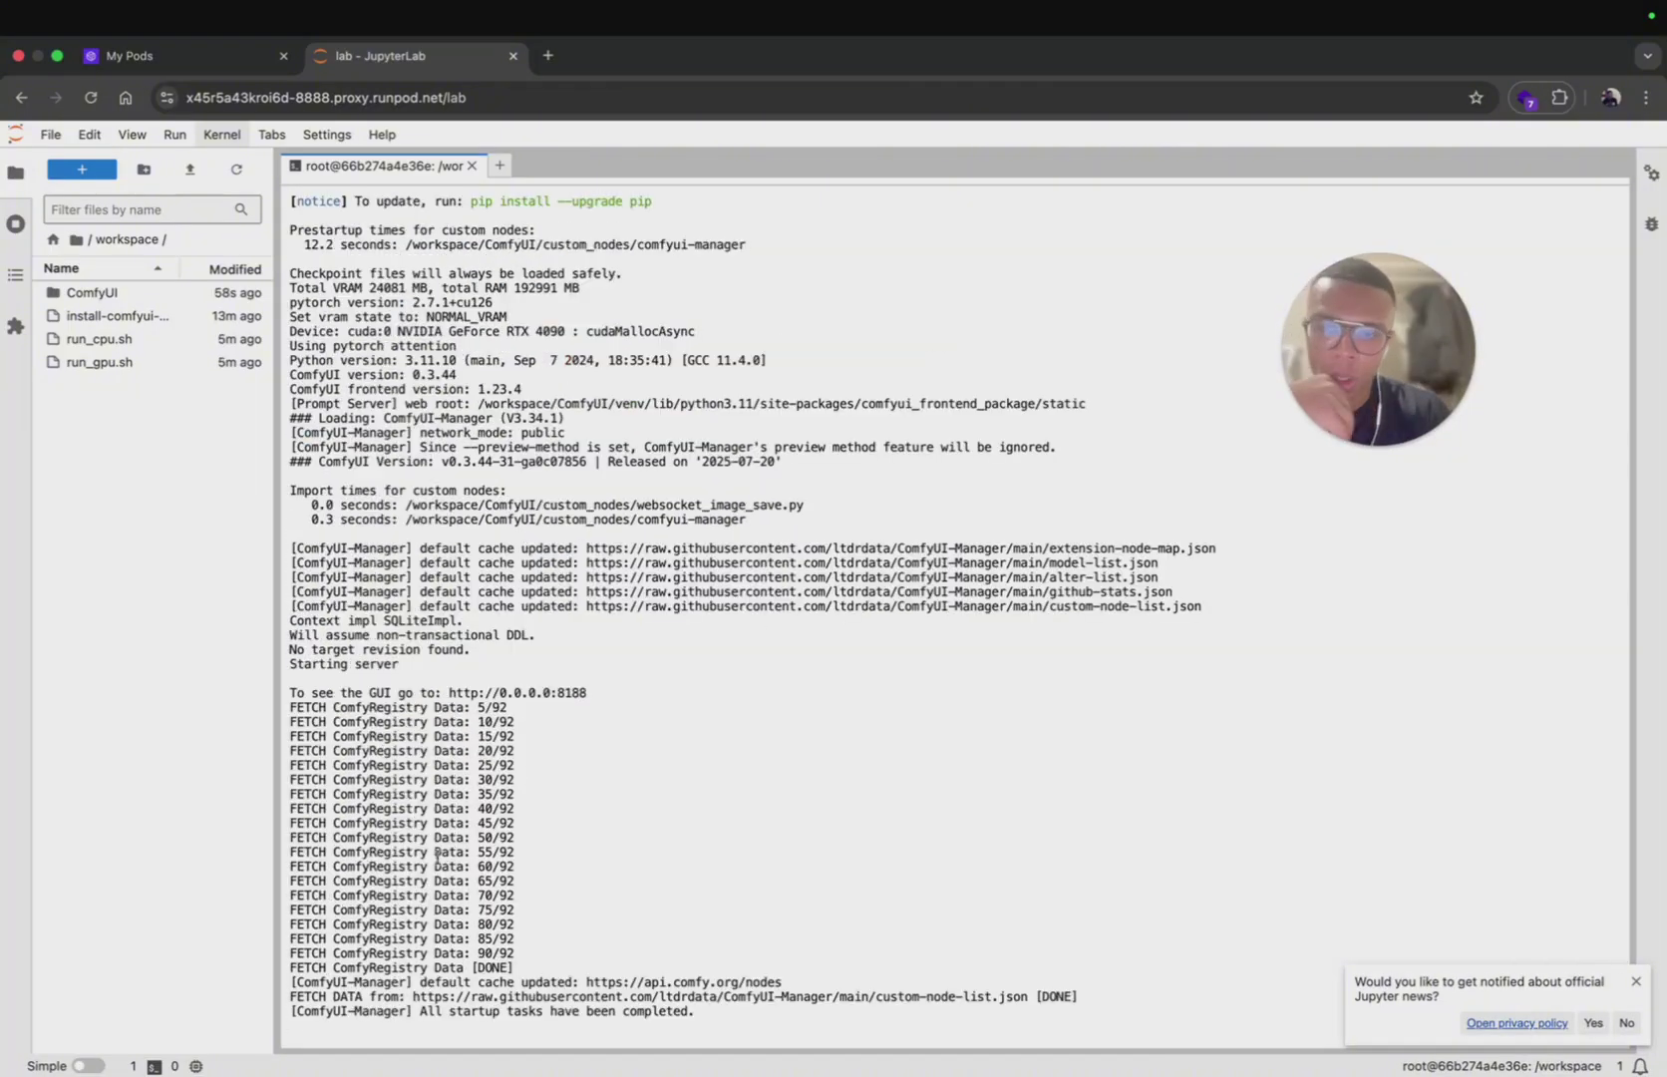
{"action": "left_click_drag", "start_coordinate": [420, 1010], "coordinate": [720, 1011]}
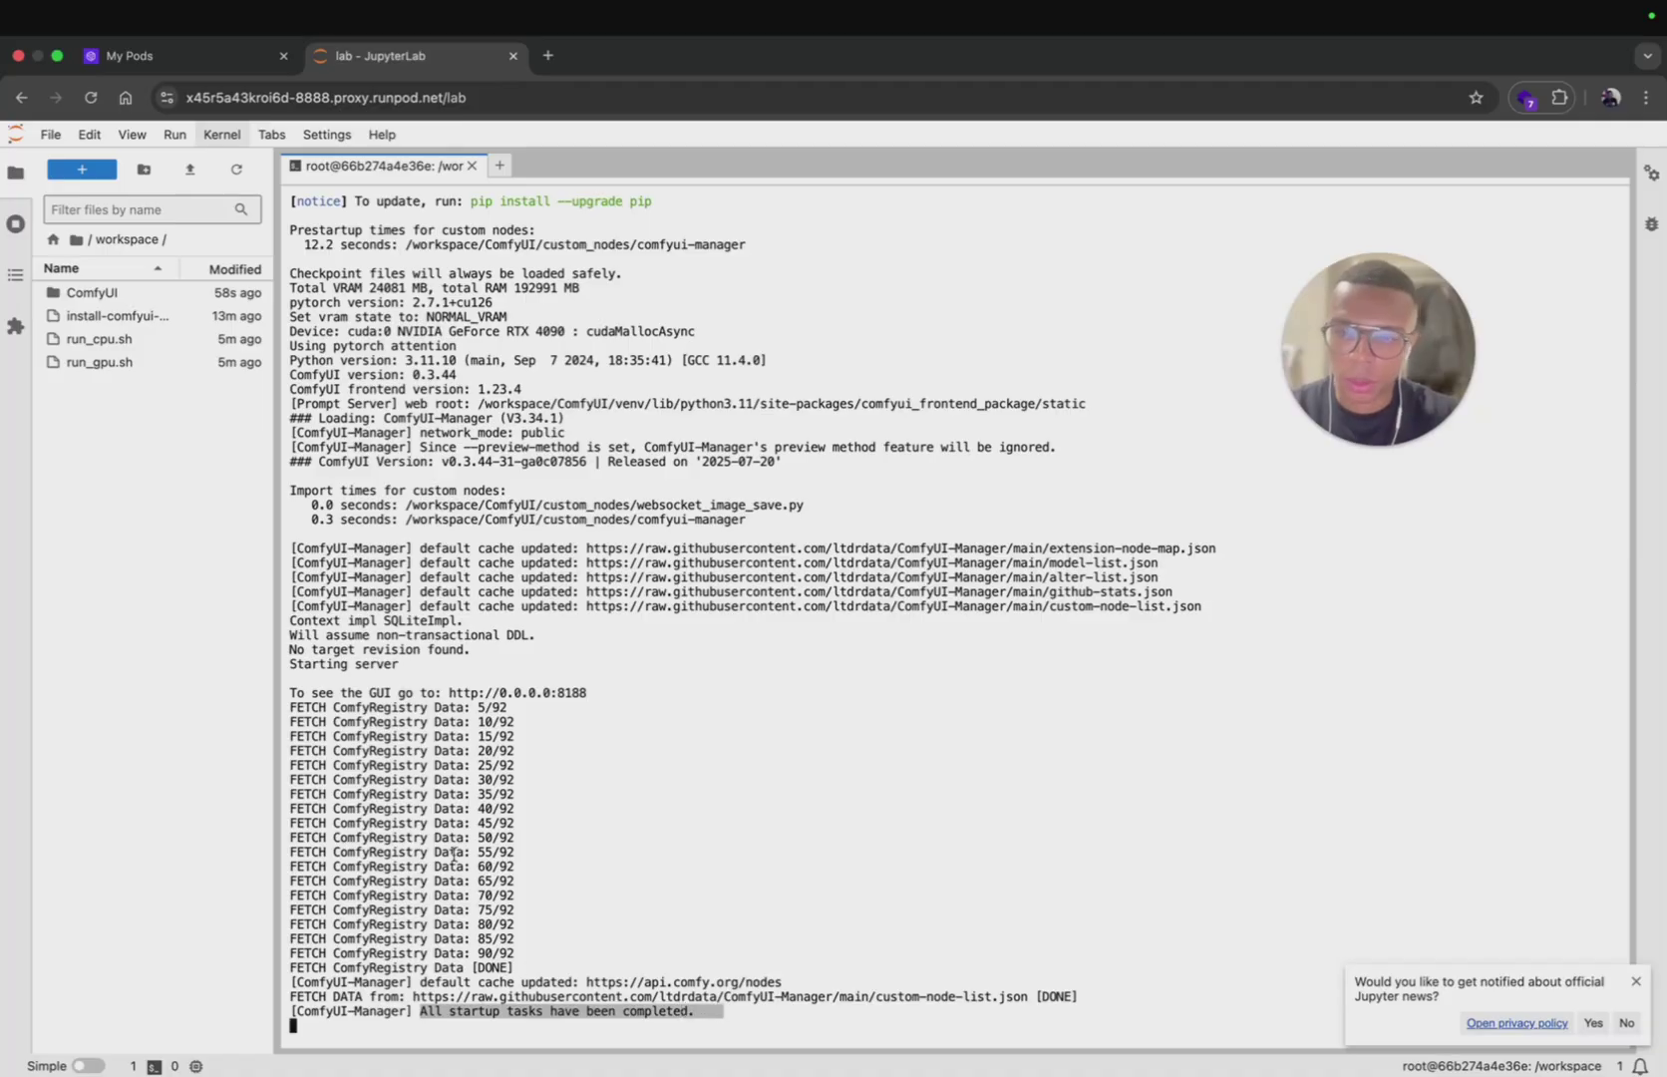
Step: Open ComfyUI :8188 from the pod's Connect options and load the Image Generation template
{"action": "left_click", "coordinate": [140, 56]}
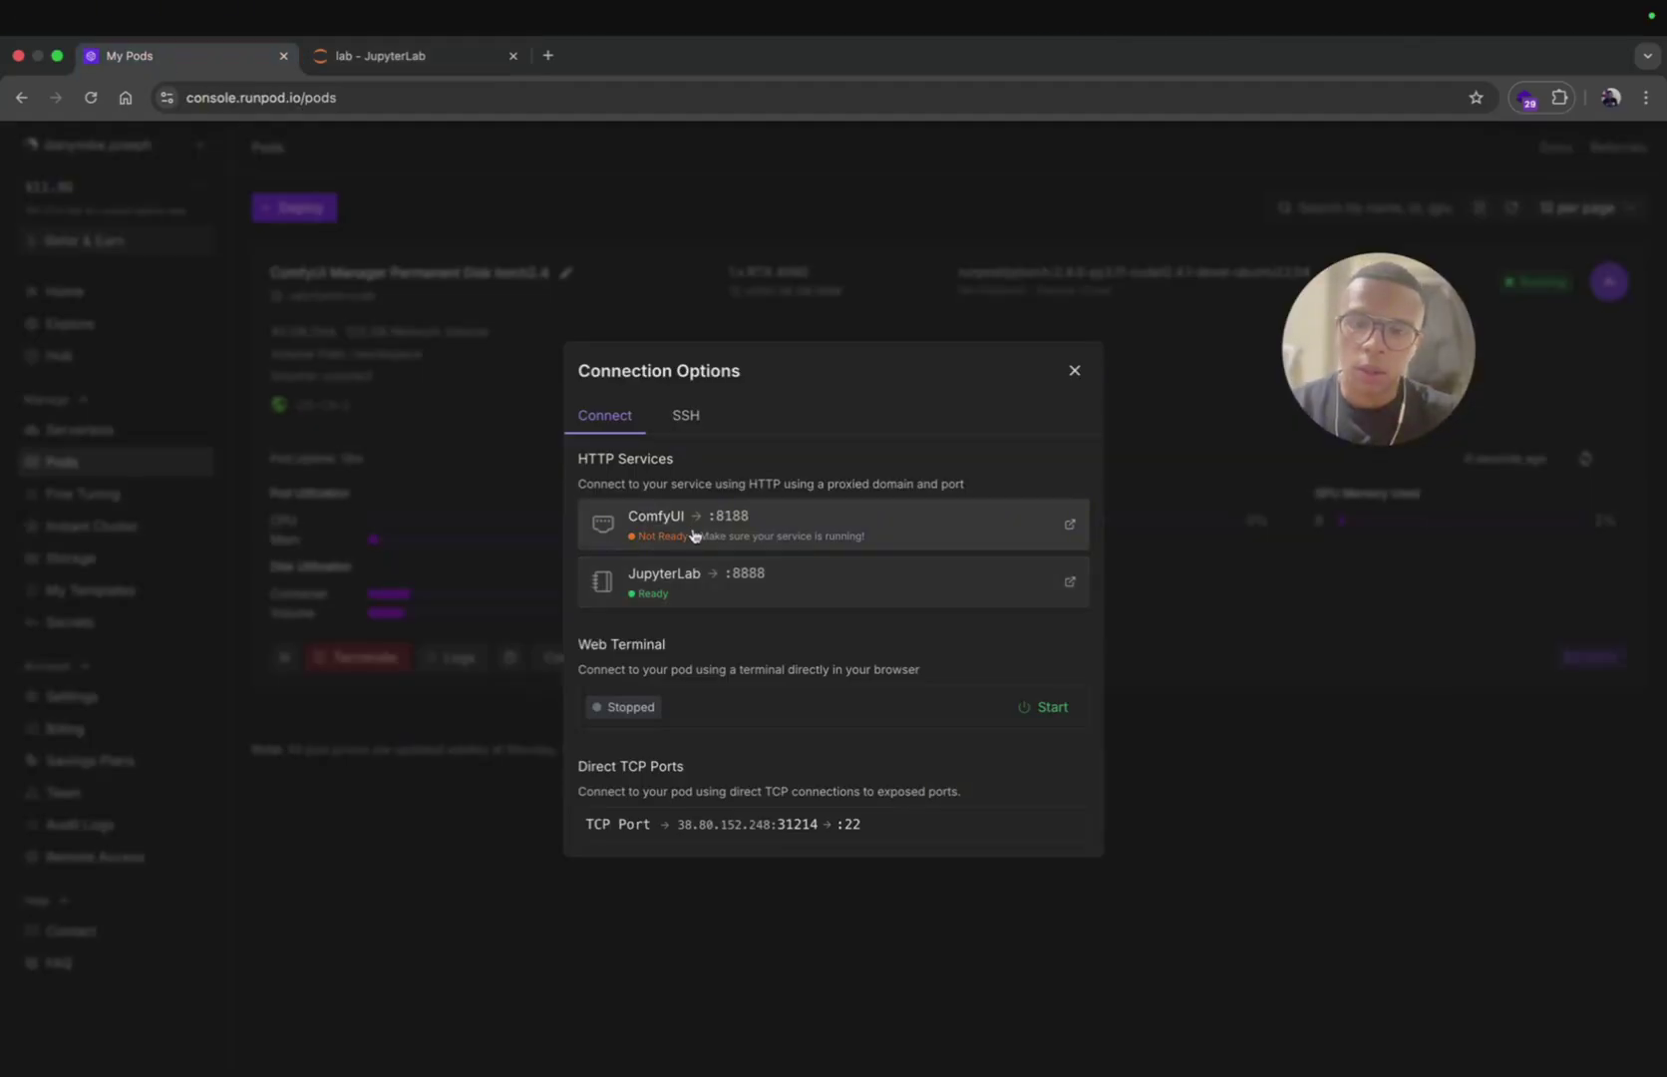
{"action": "left_click", "coordinate": [735, 539]}
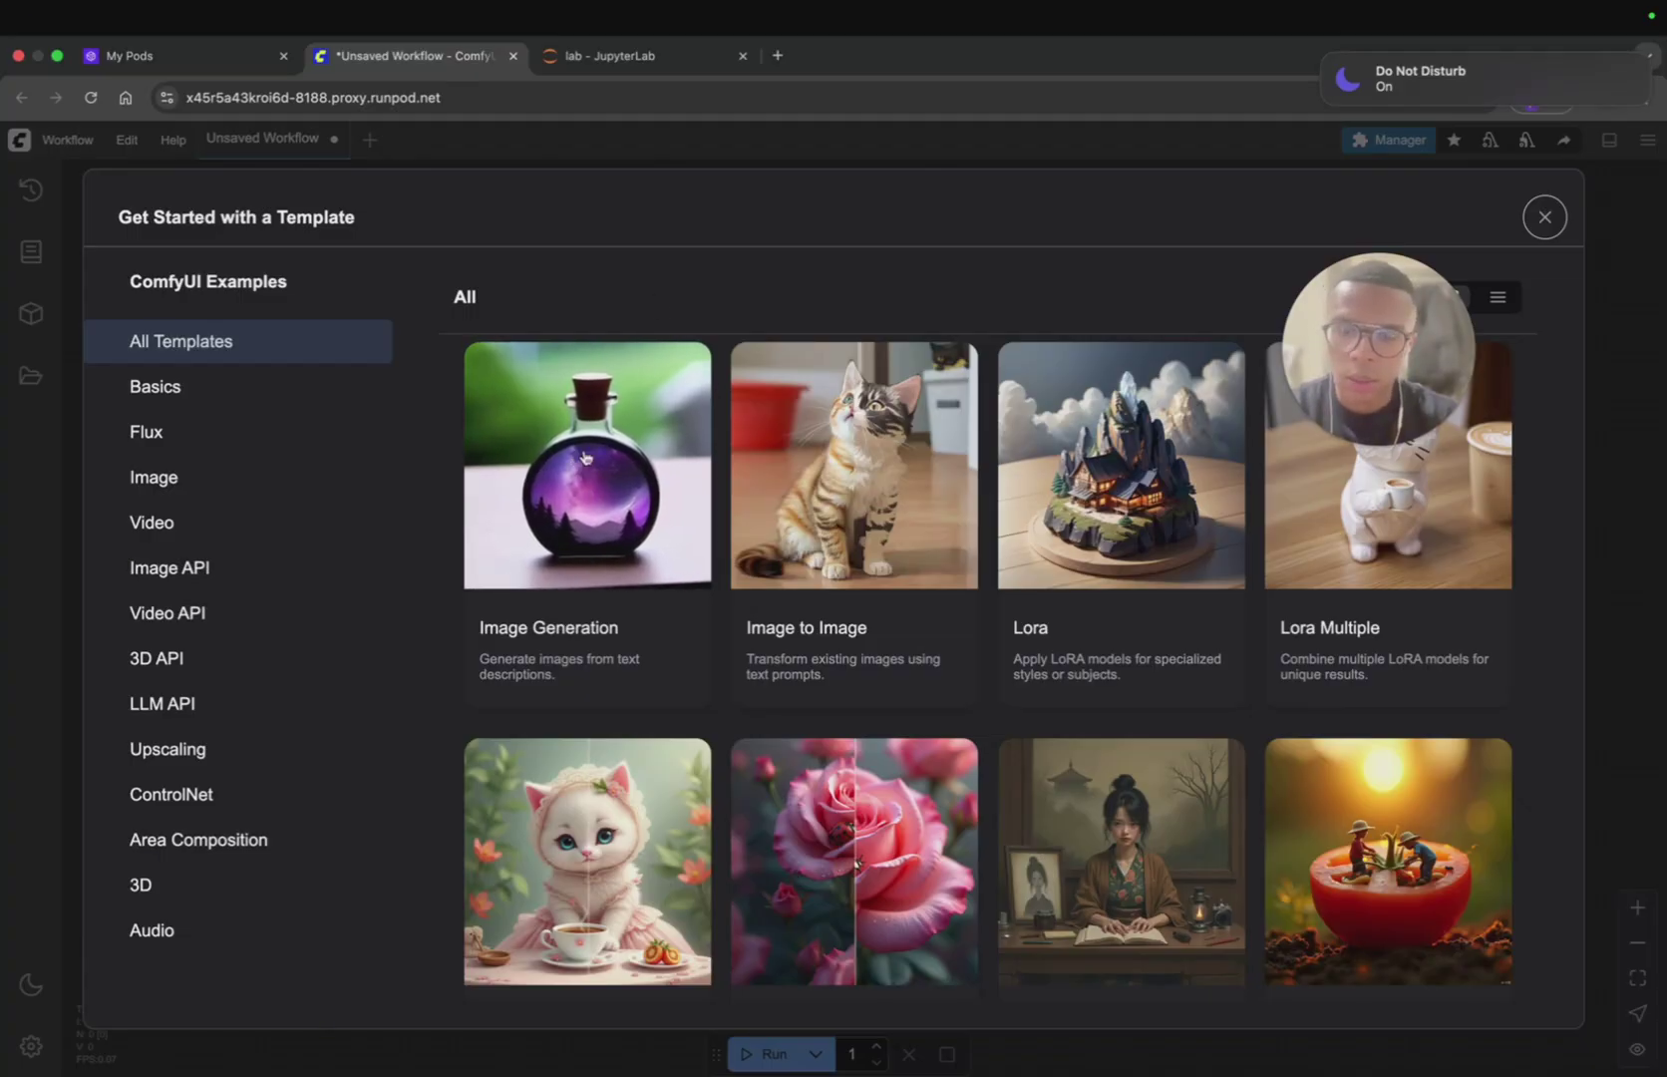
{"action": "left_click", "coordinate": [565, 506]}
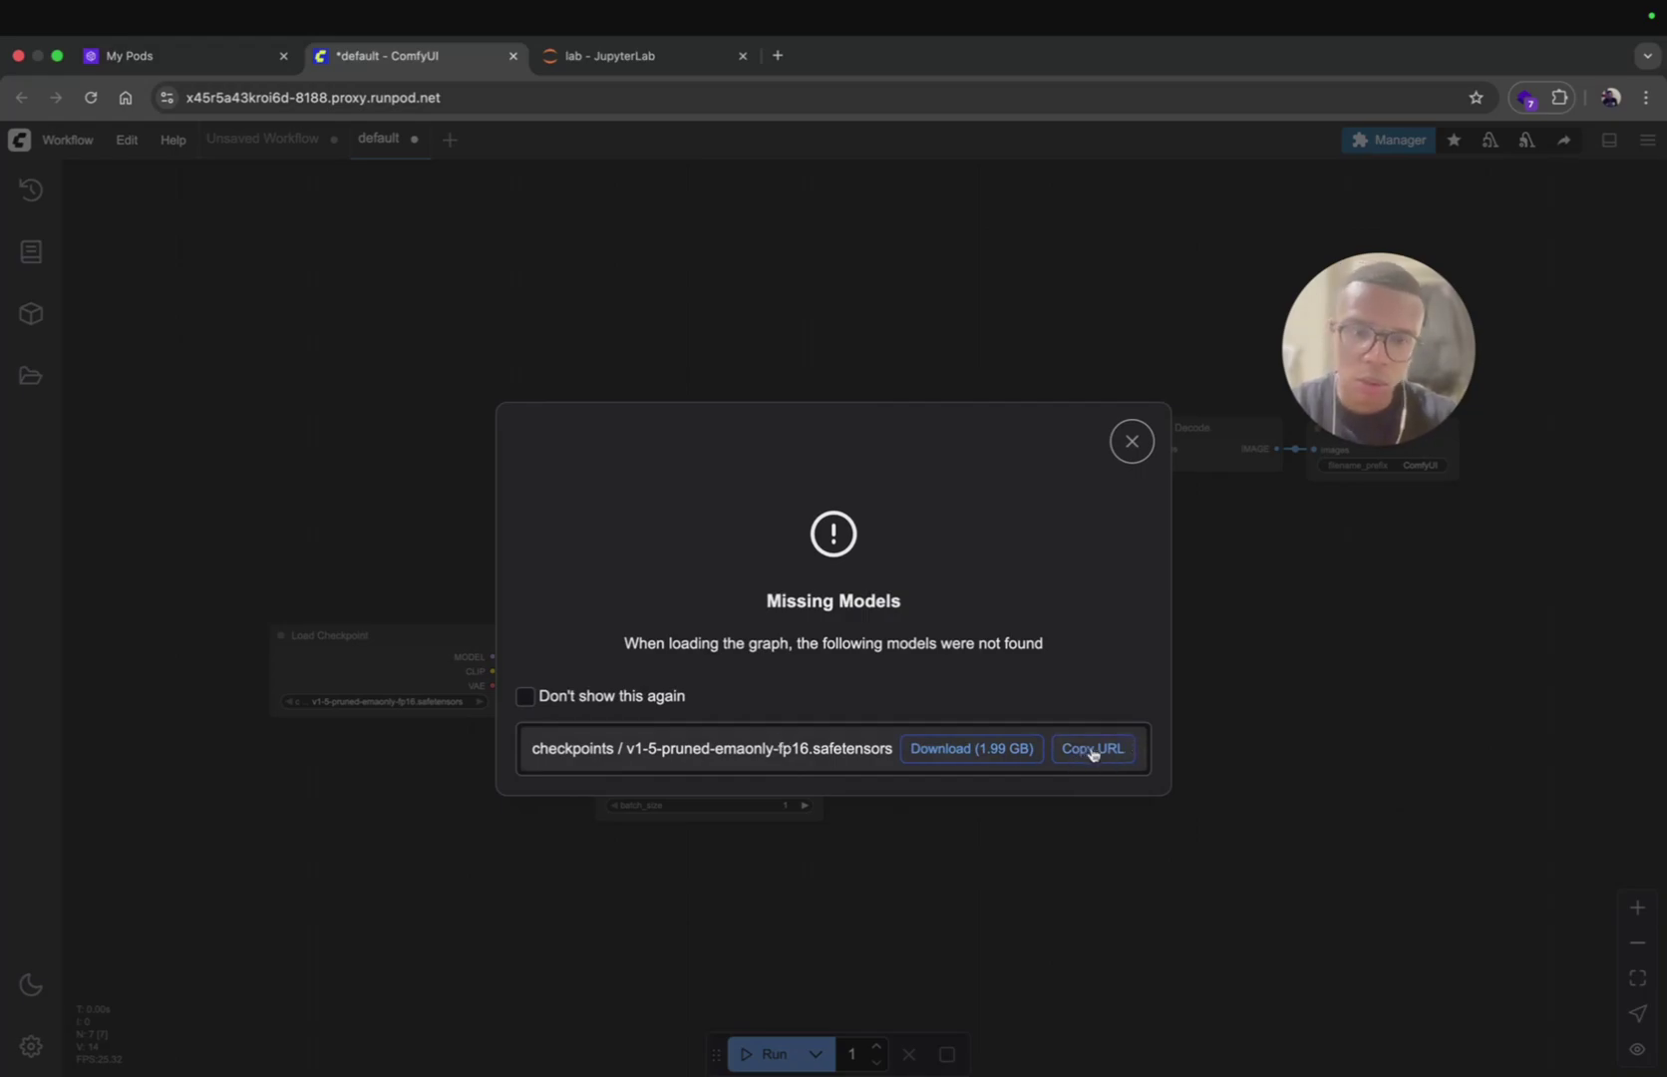
Step: Copy the checkpoint's download link and open a new terminal in the ComfyUI folder
{"action": "left_click", "coordinate": [1093, 752]}
{"action": "left_click", "coordinate": [611, 57]}
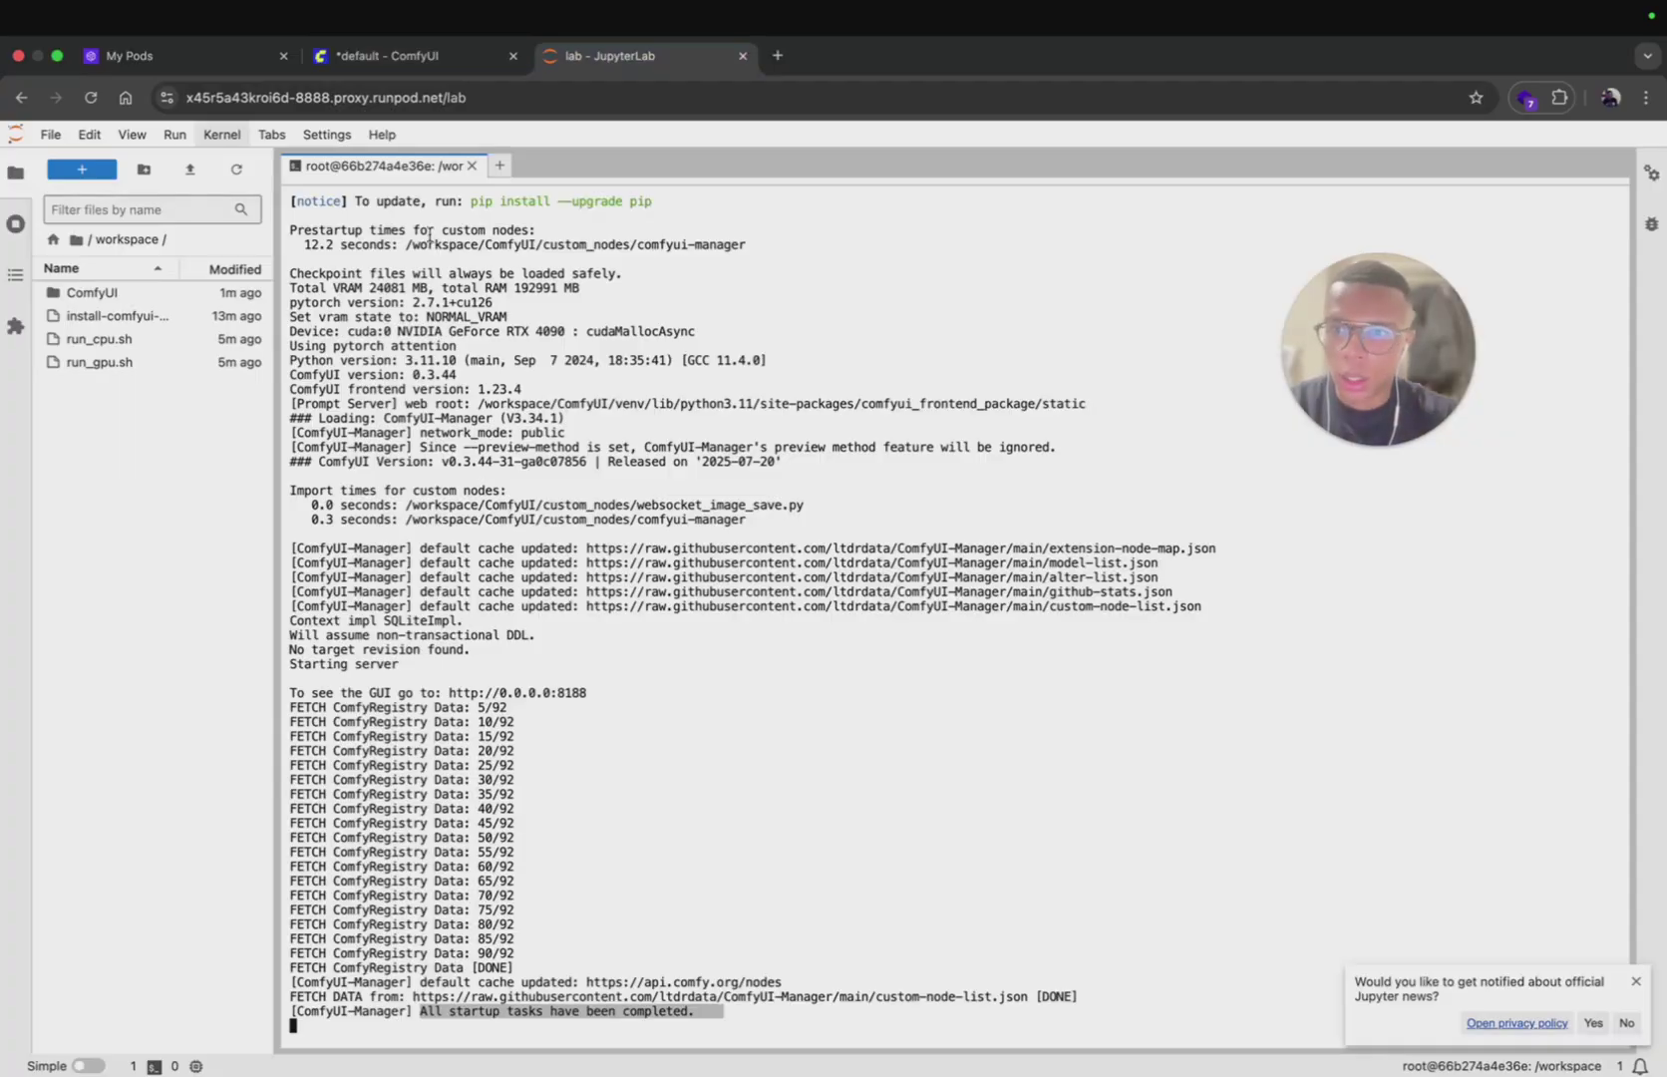
{"action": "double_click", "coordinate": [90, 292]}
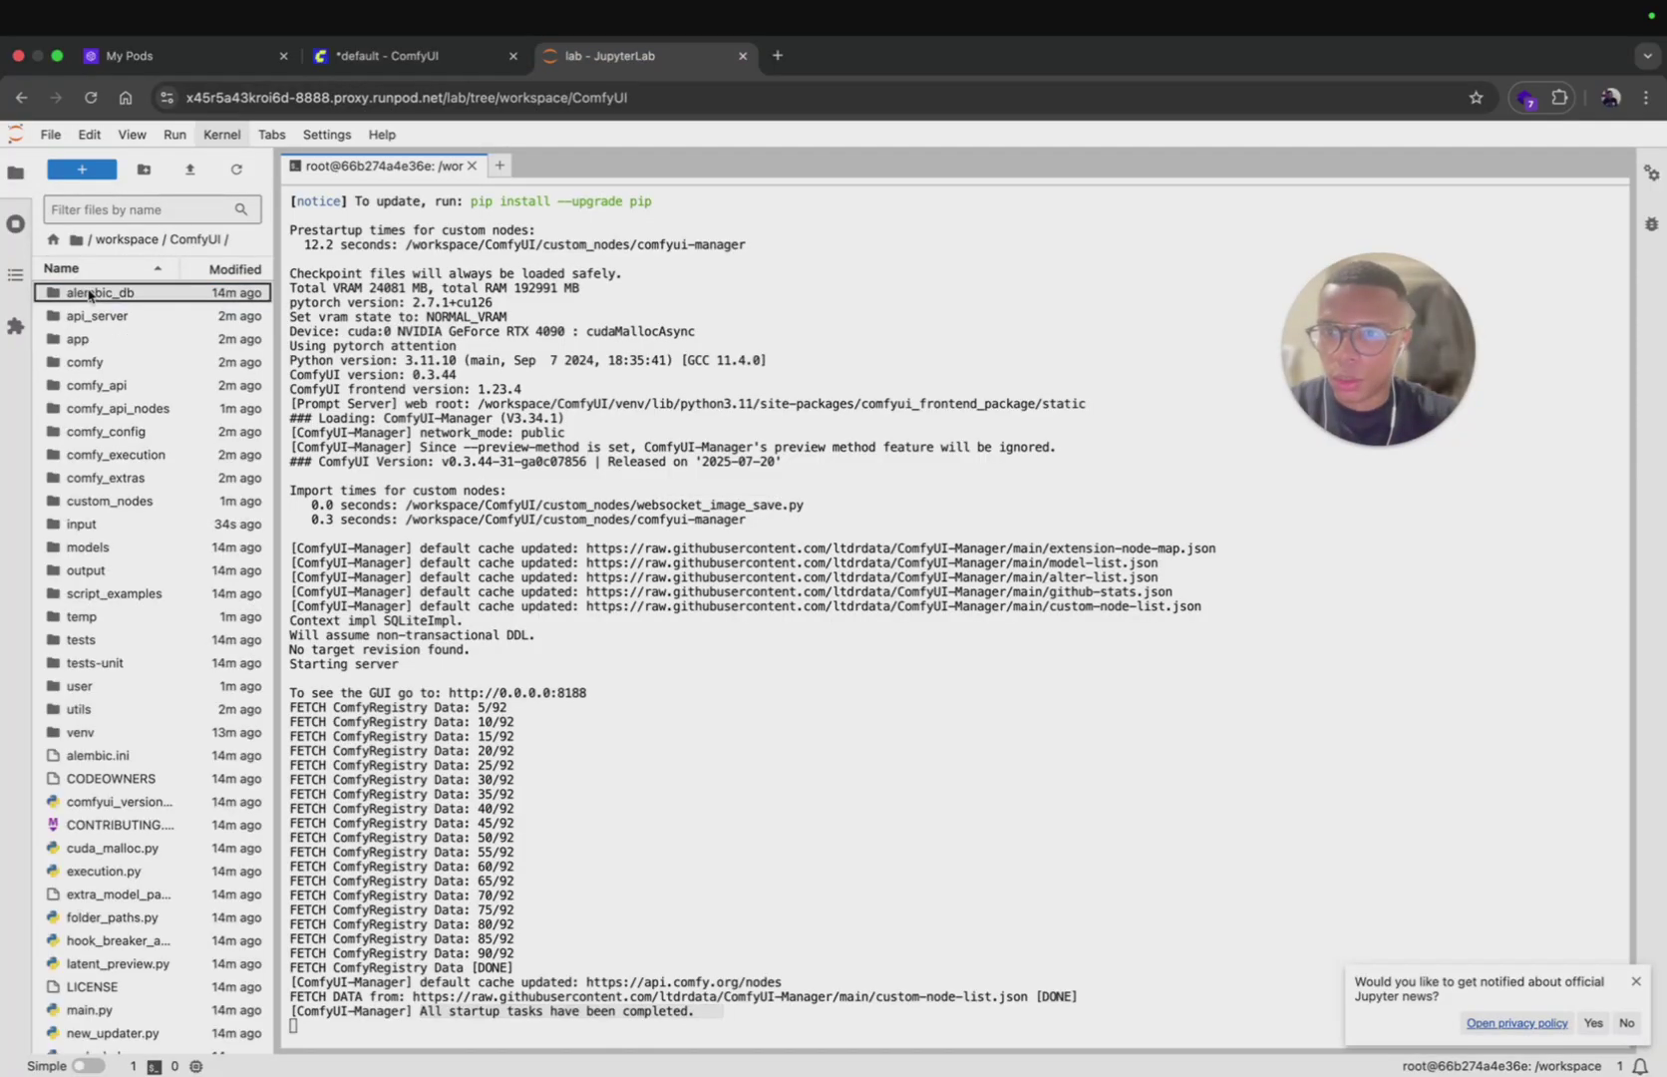
{"action": "left_click", "coordinate": [502, 166]}
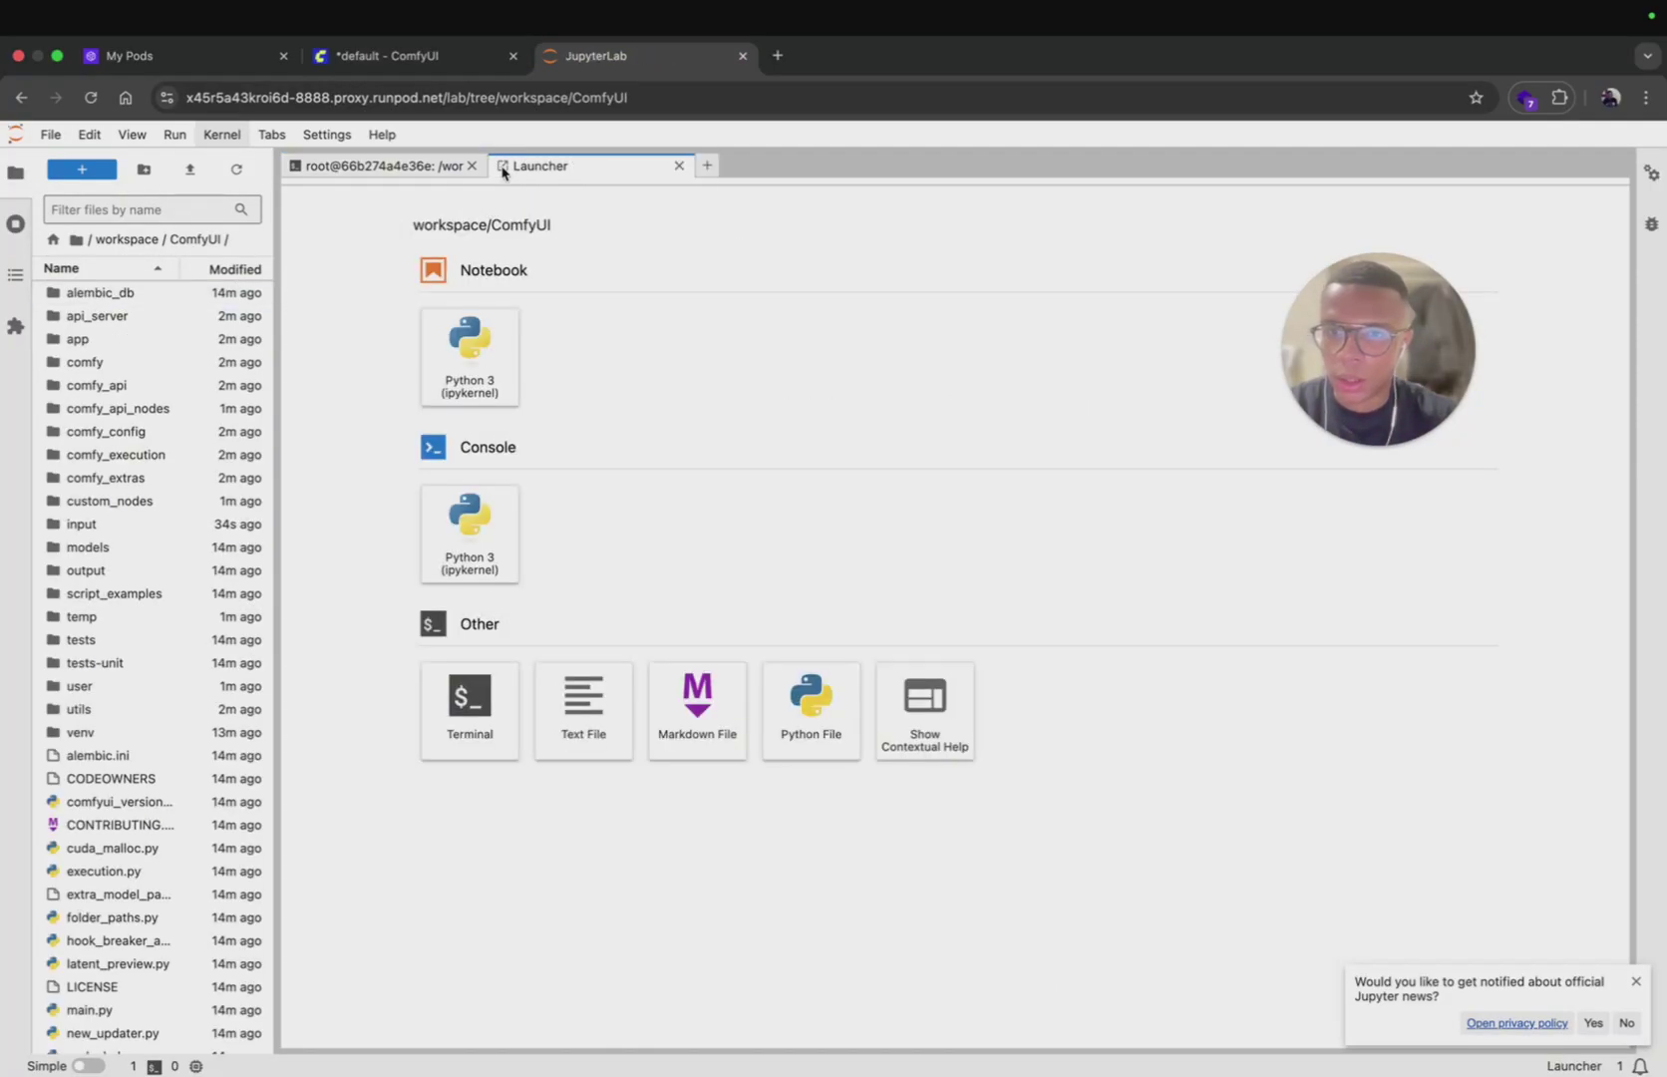
{"action": "left_click", "coordinate": [491, 672]}
{"action": "type", "text": "cd"}
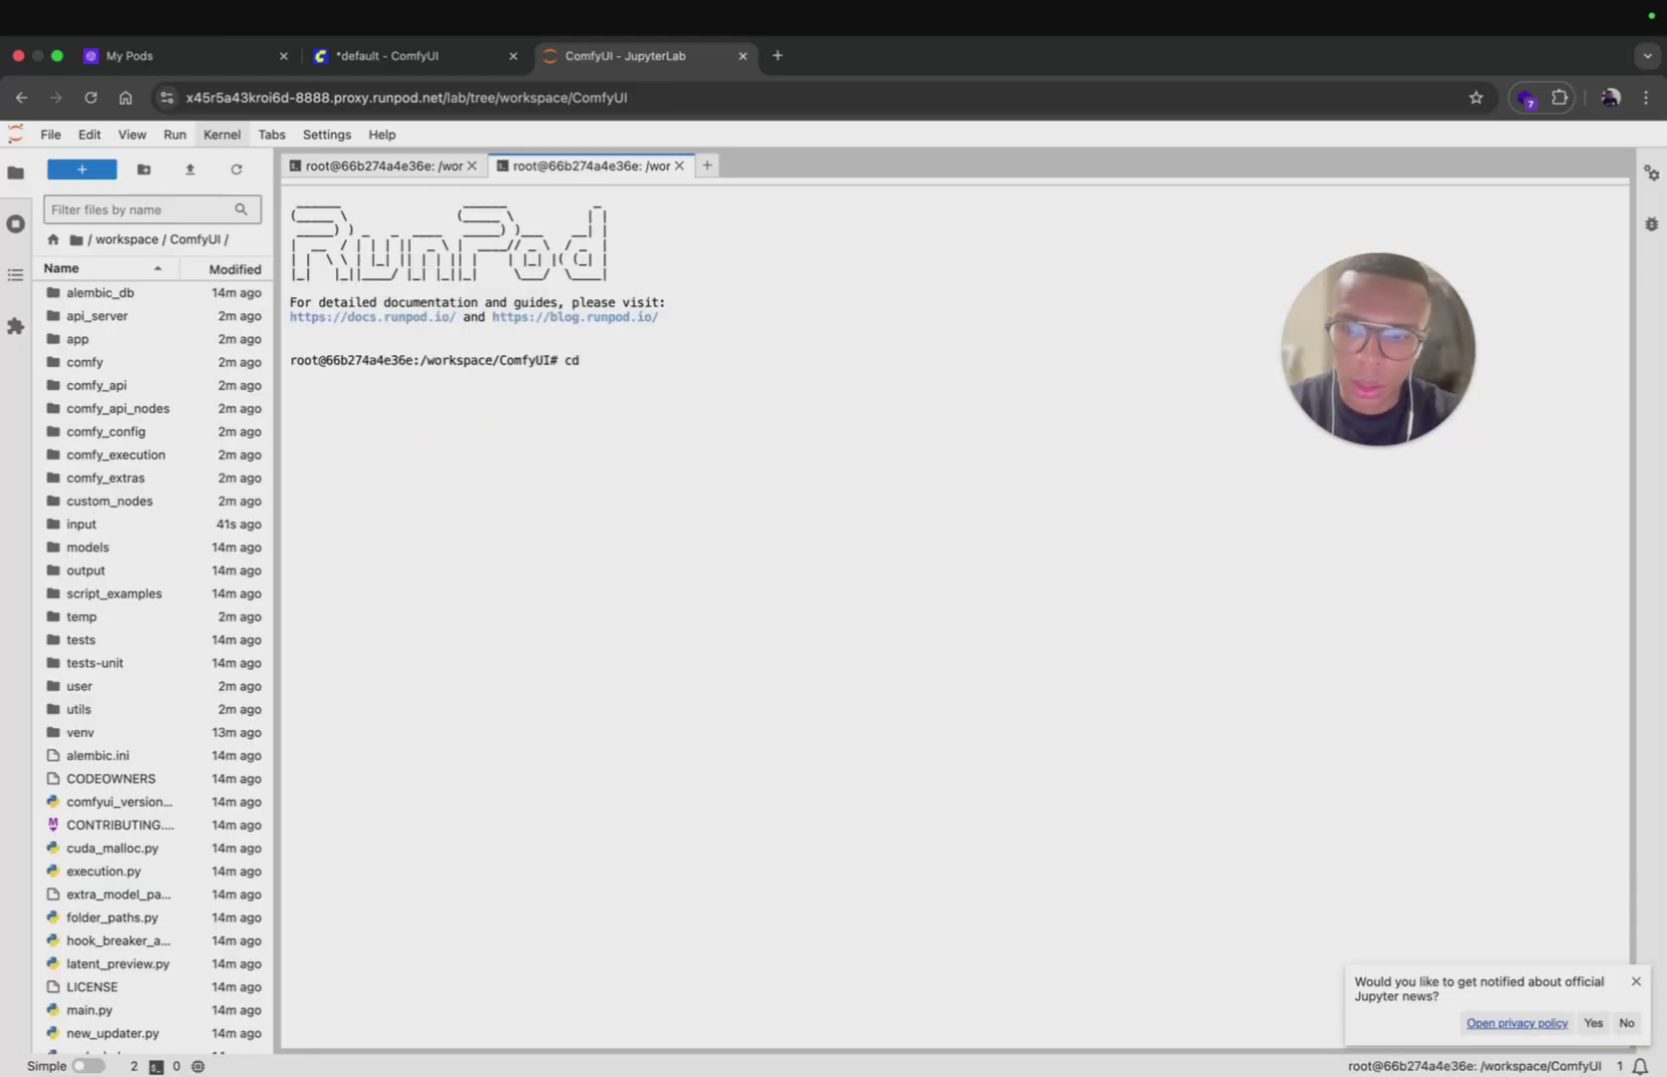
Step: Start downloading the missing checkpoint in the browser and check its progress
{"action": "key", "text": "ctrl+shift+Tab"}
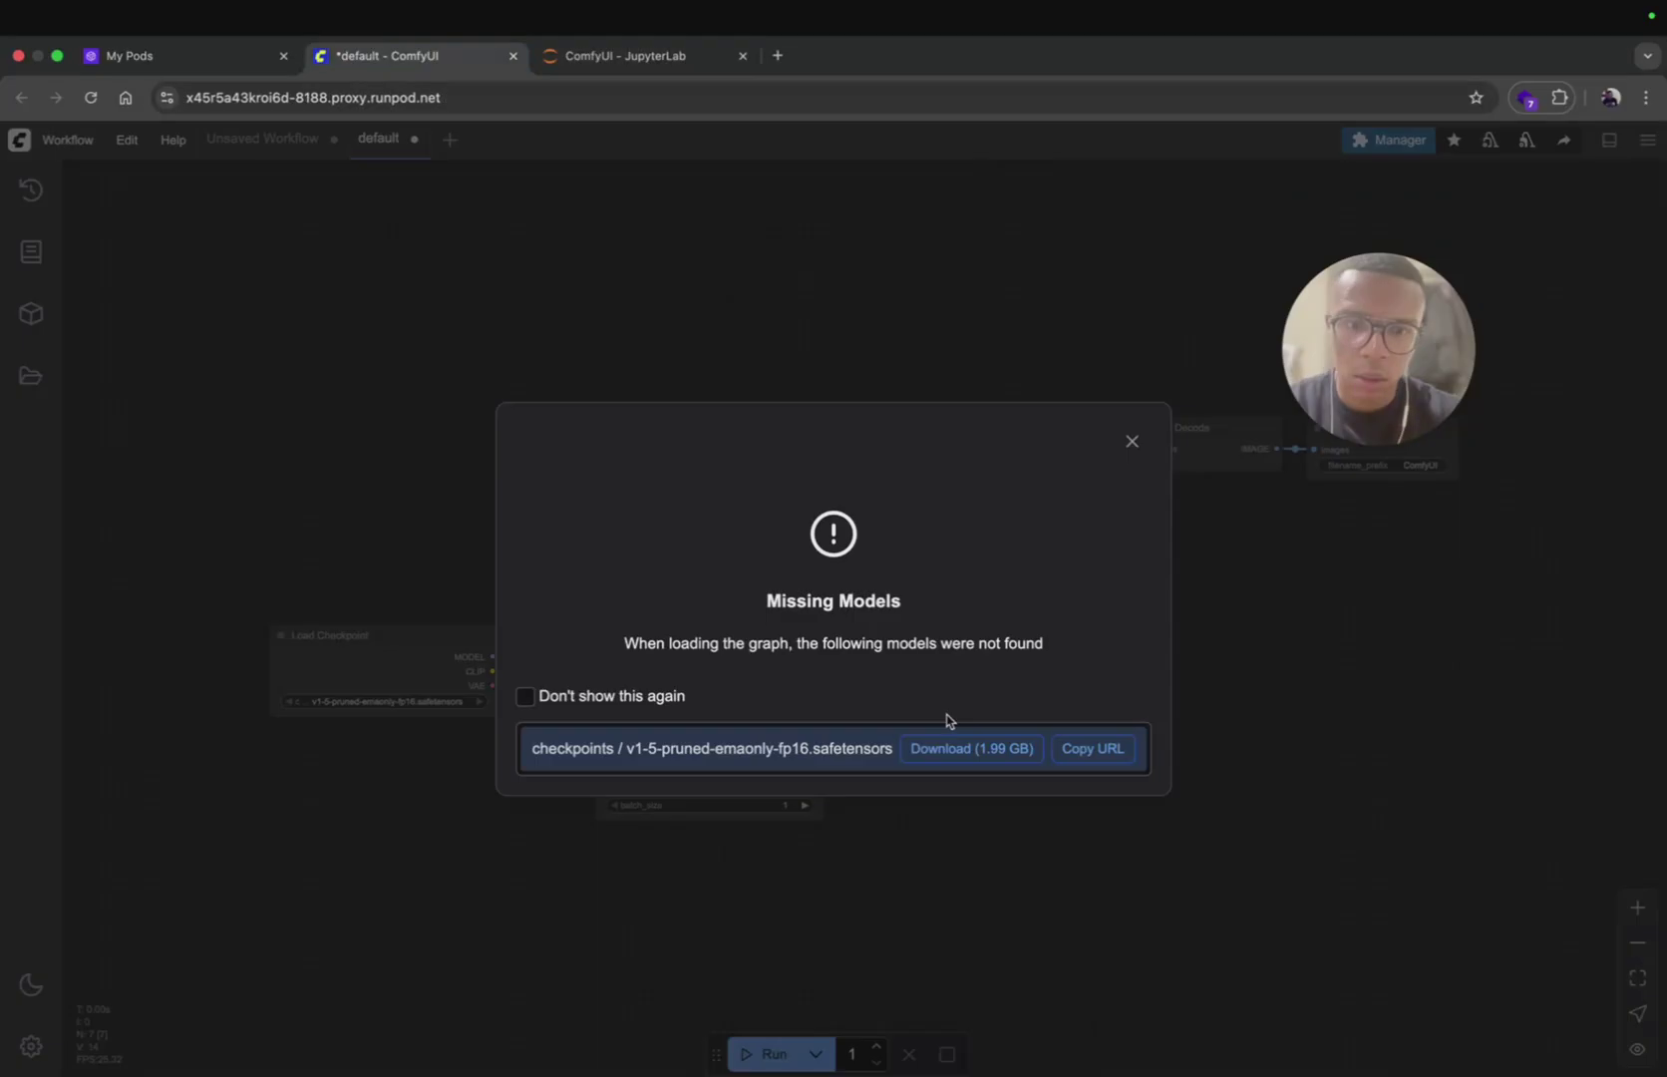
{"action": "left_click", "coordinate": [996, 749]}
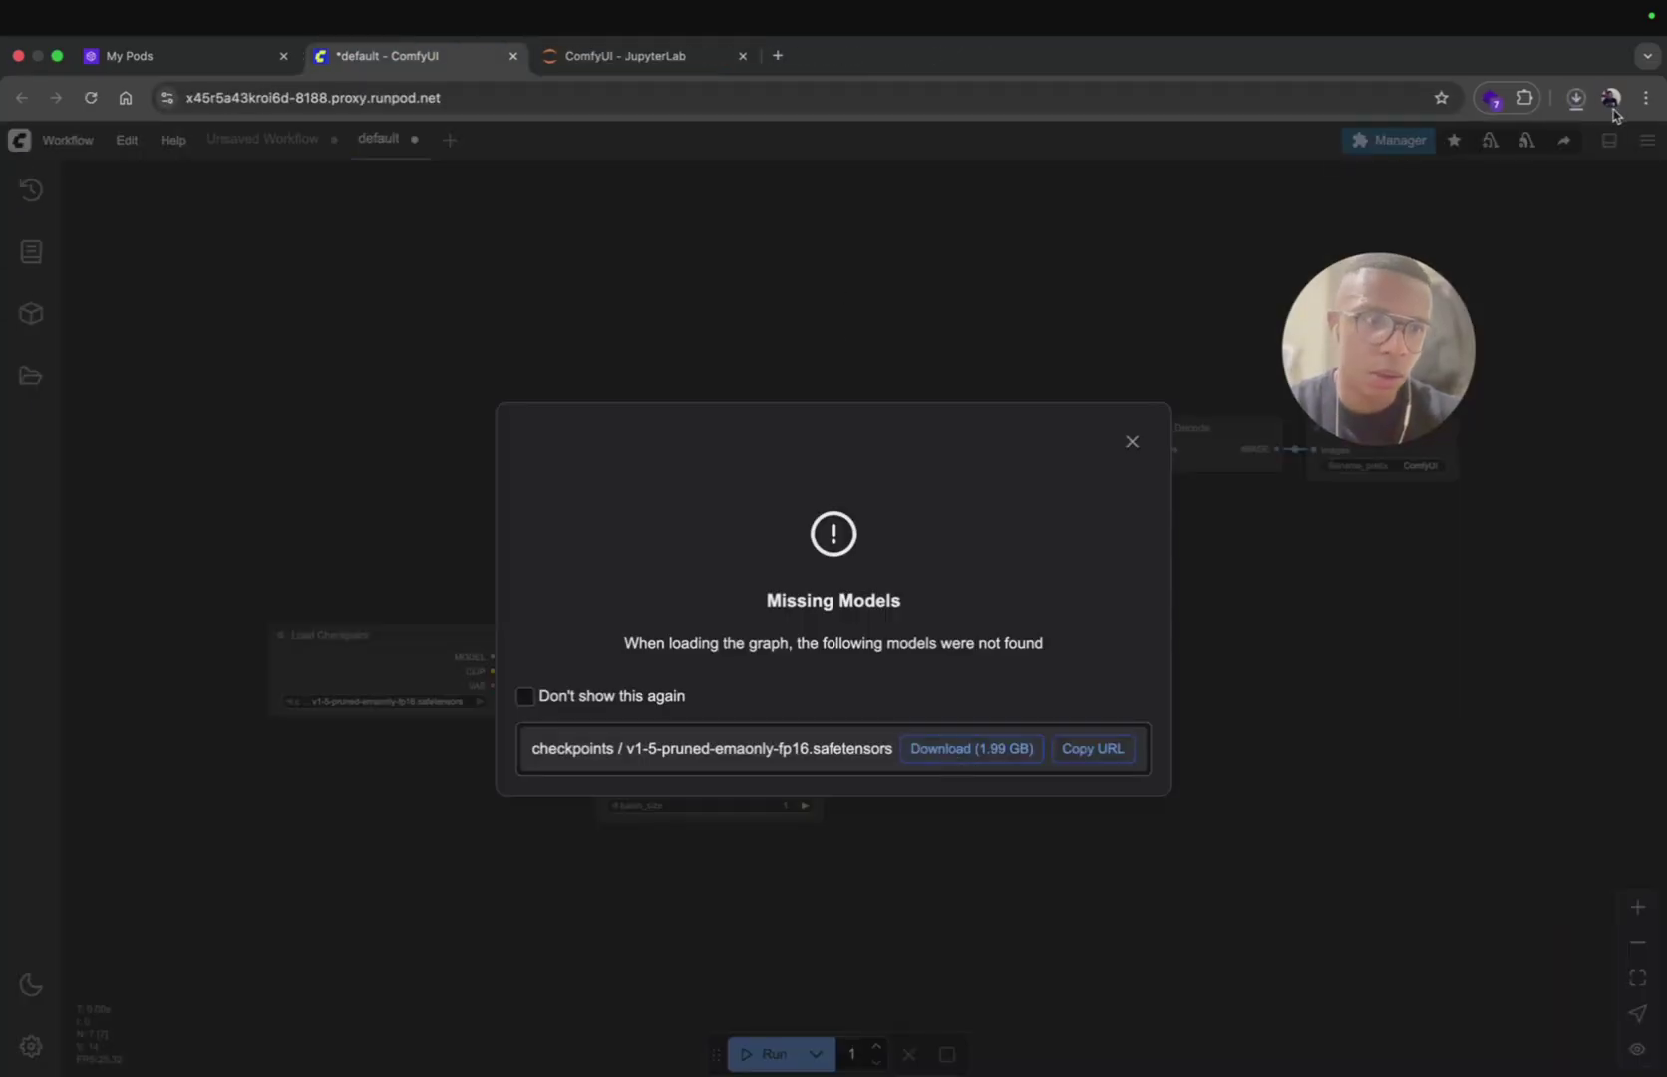
{"action": "left_click", "coordinate": [1575, 98]}
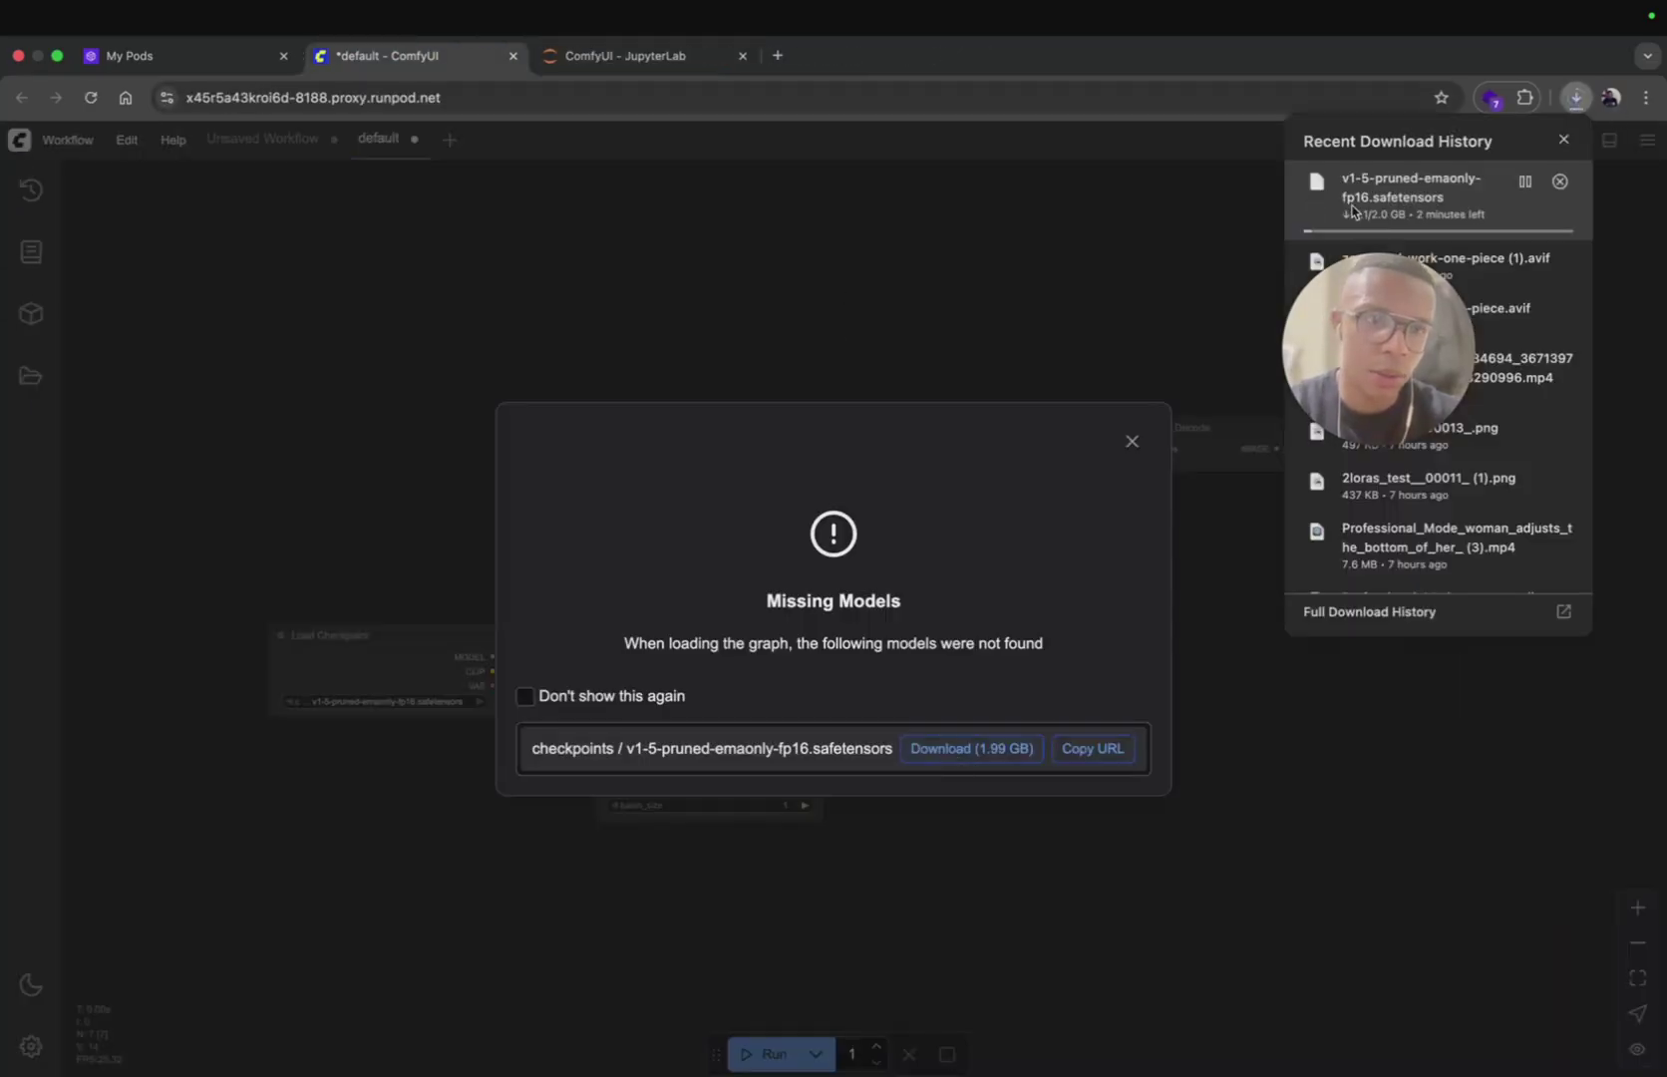
{"action": "key", "text": "ctrl+Tab"}
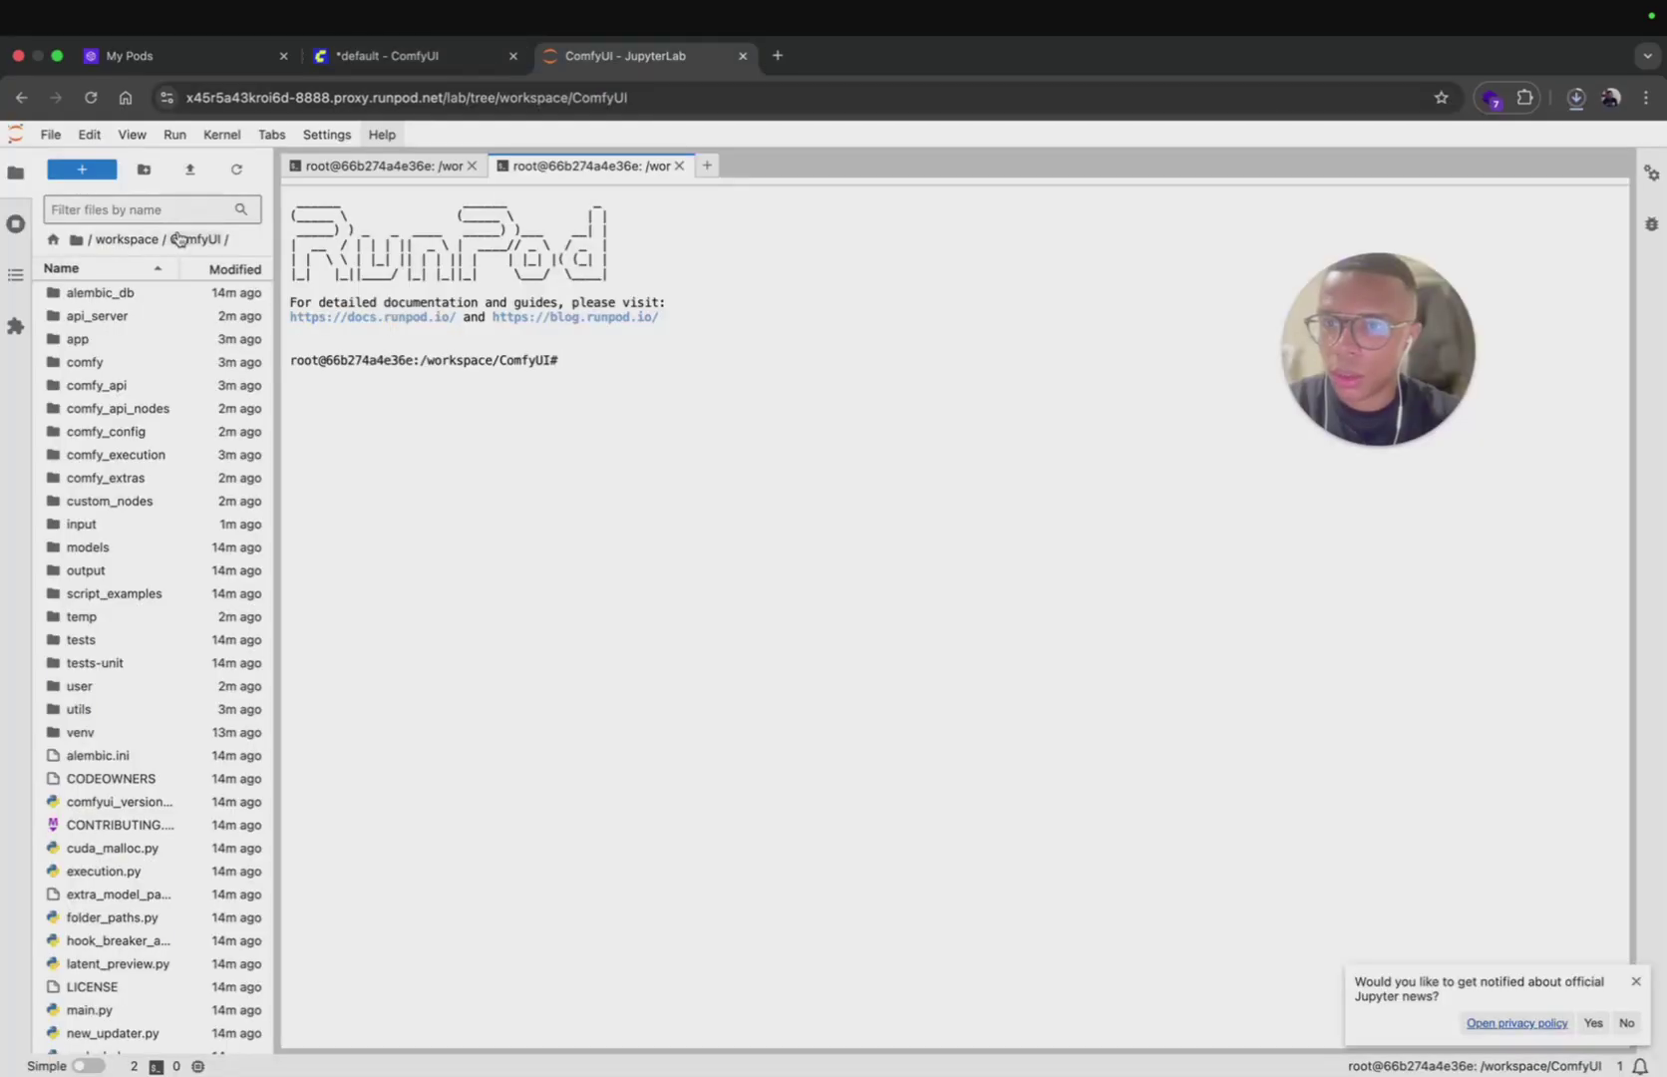
Step: Browse to models/checkpoints in the file browser and recopy the checkpoint download link
{"action": "double_click", "coordinate": [88, 546]}
{"action": "left_click", "coordinate": [116, 299]}
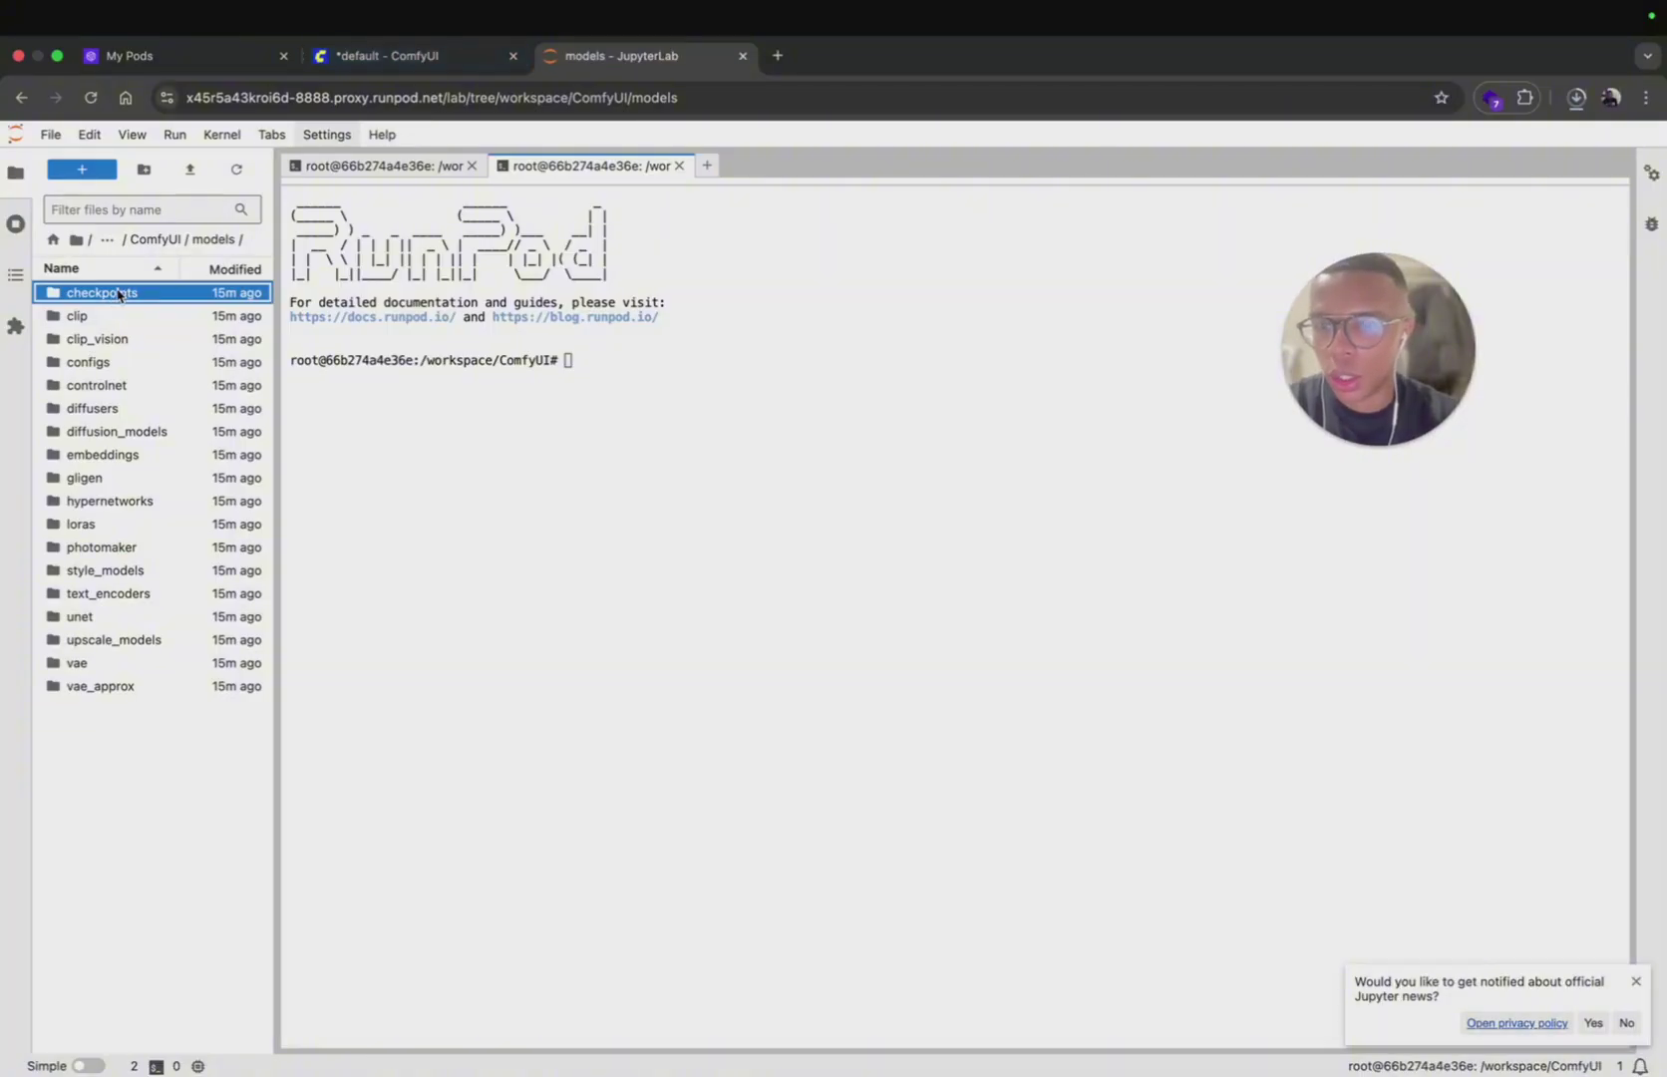
{"action": "left_click", "coordinate": [476, 60]}
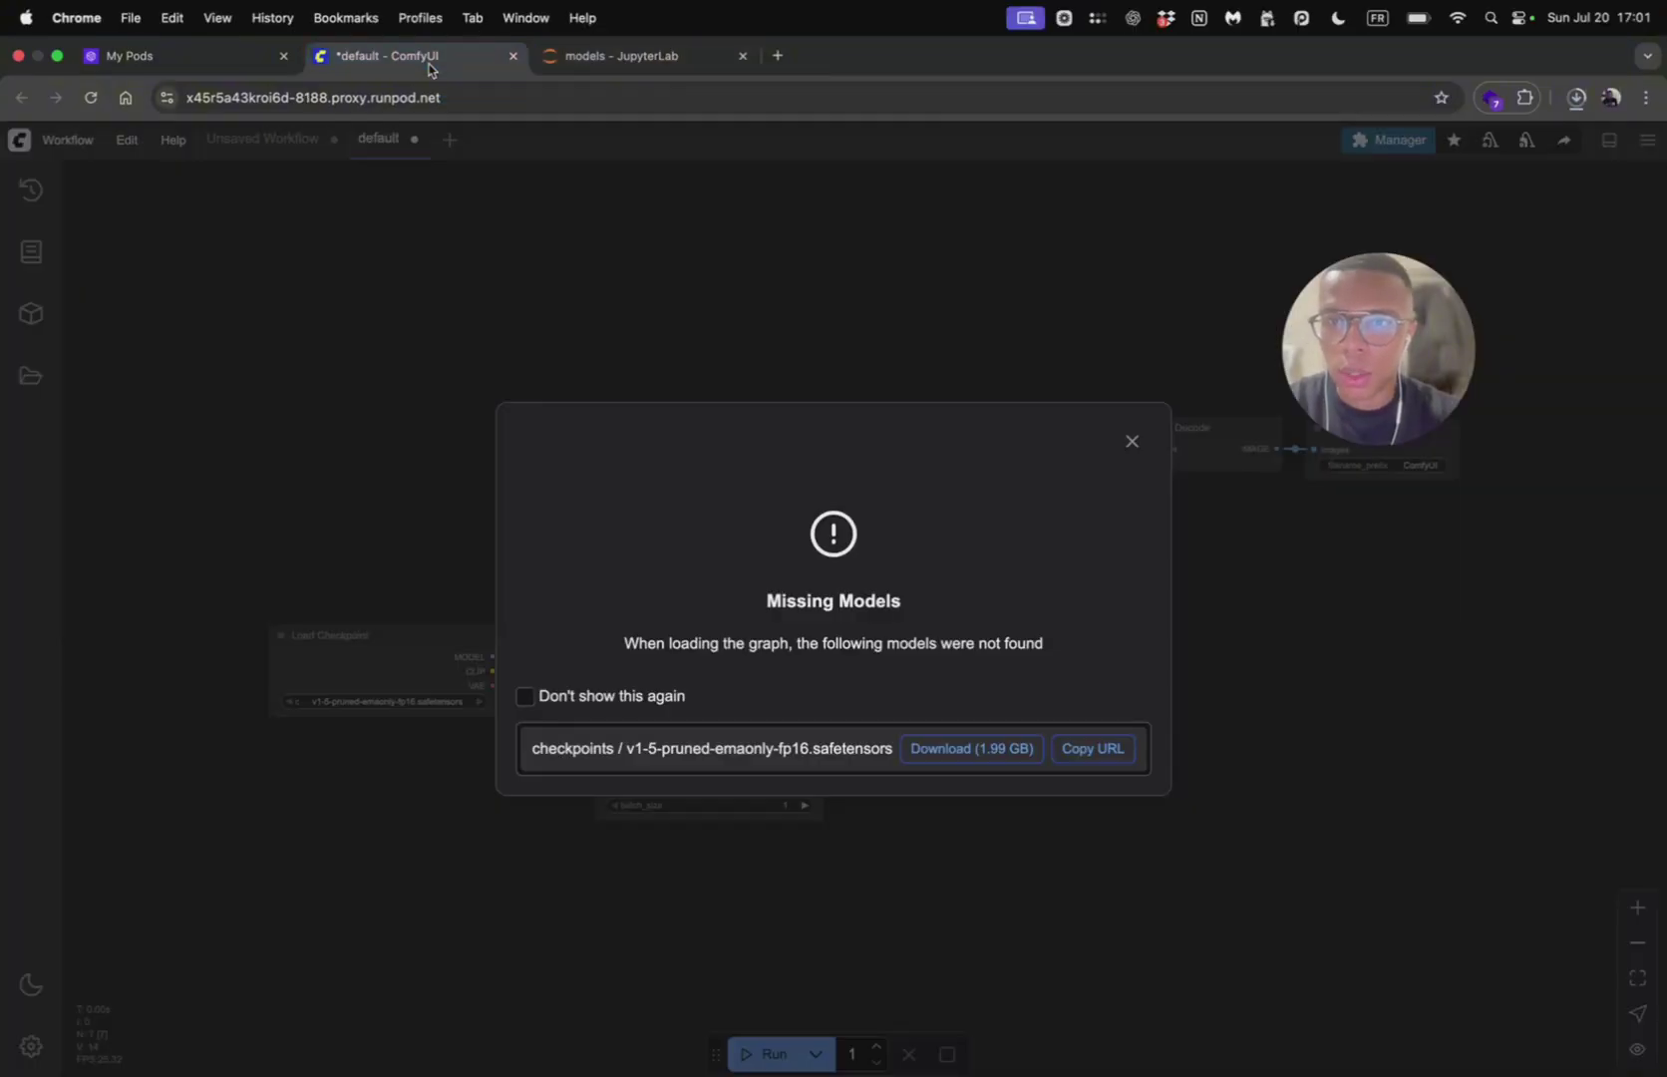
{"action": "left_click", "coordinate": [1053, 759]}
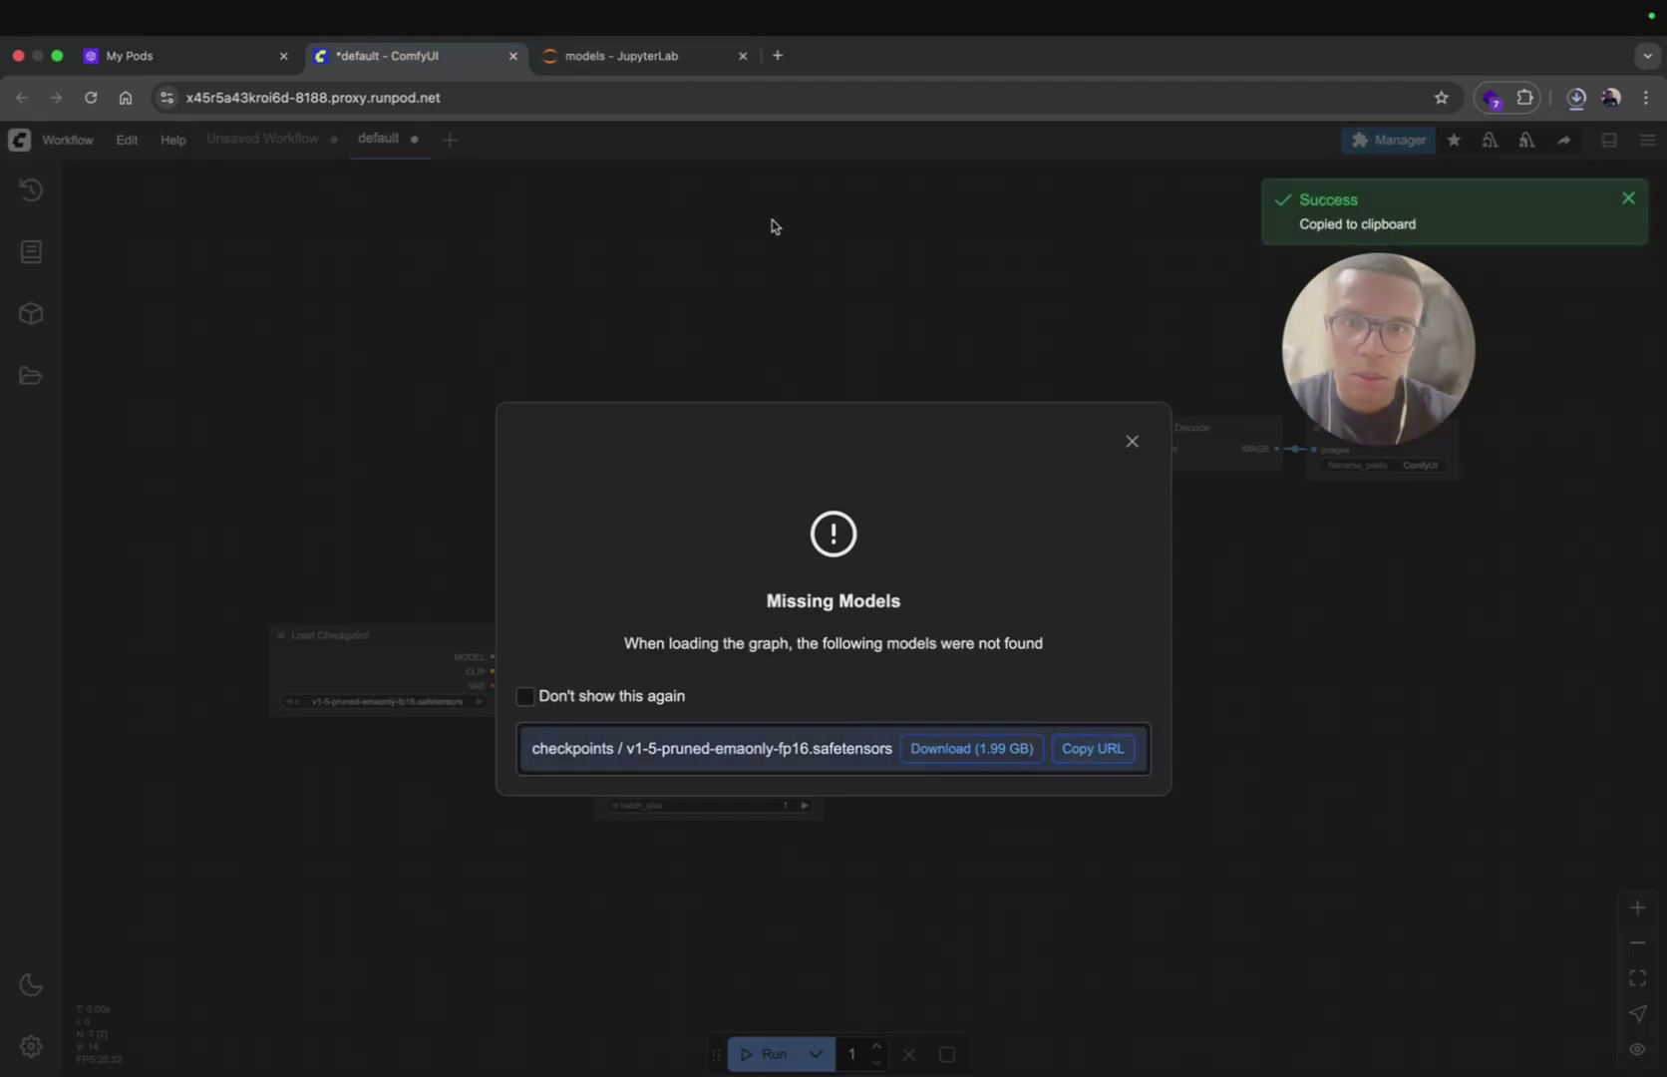
{"action": "left_click", "coordinate": [604, 60]}
Step: Change the terminal into models/checkpoints and begin typing a wget command
{"action": "type", "text": "cd "}
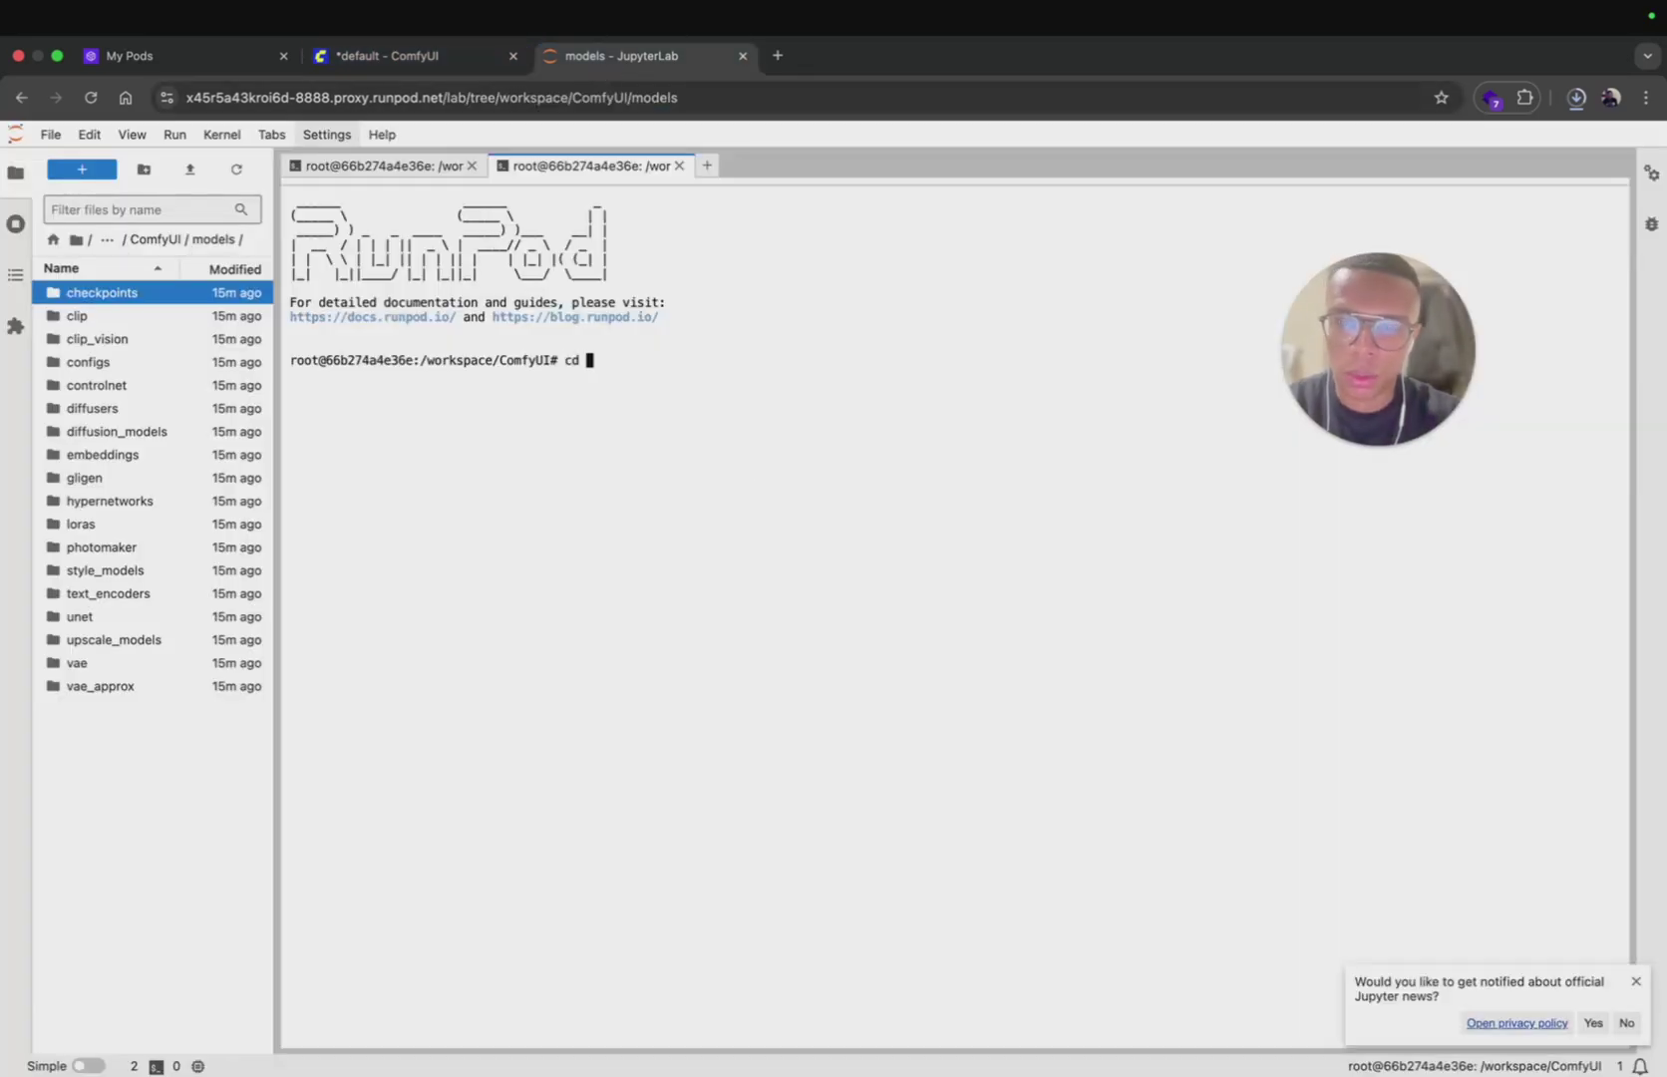
{"action": "type", "text": "models/"}
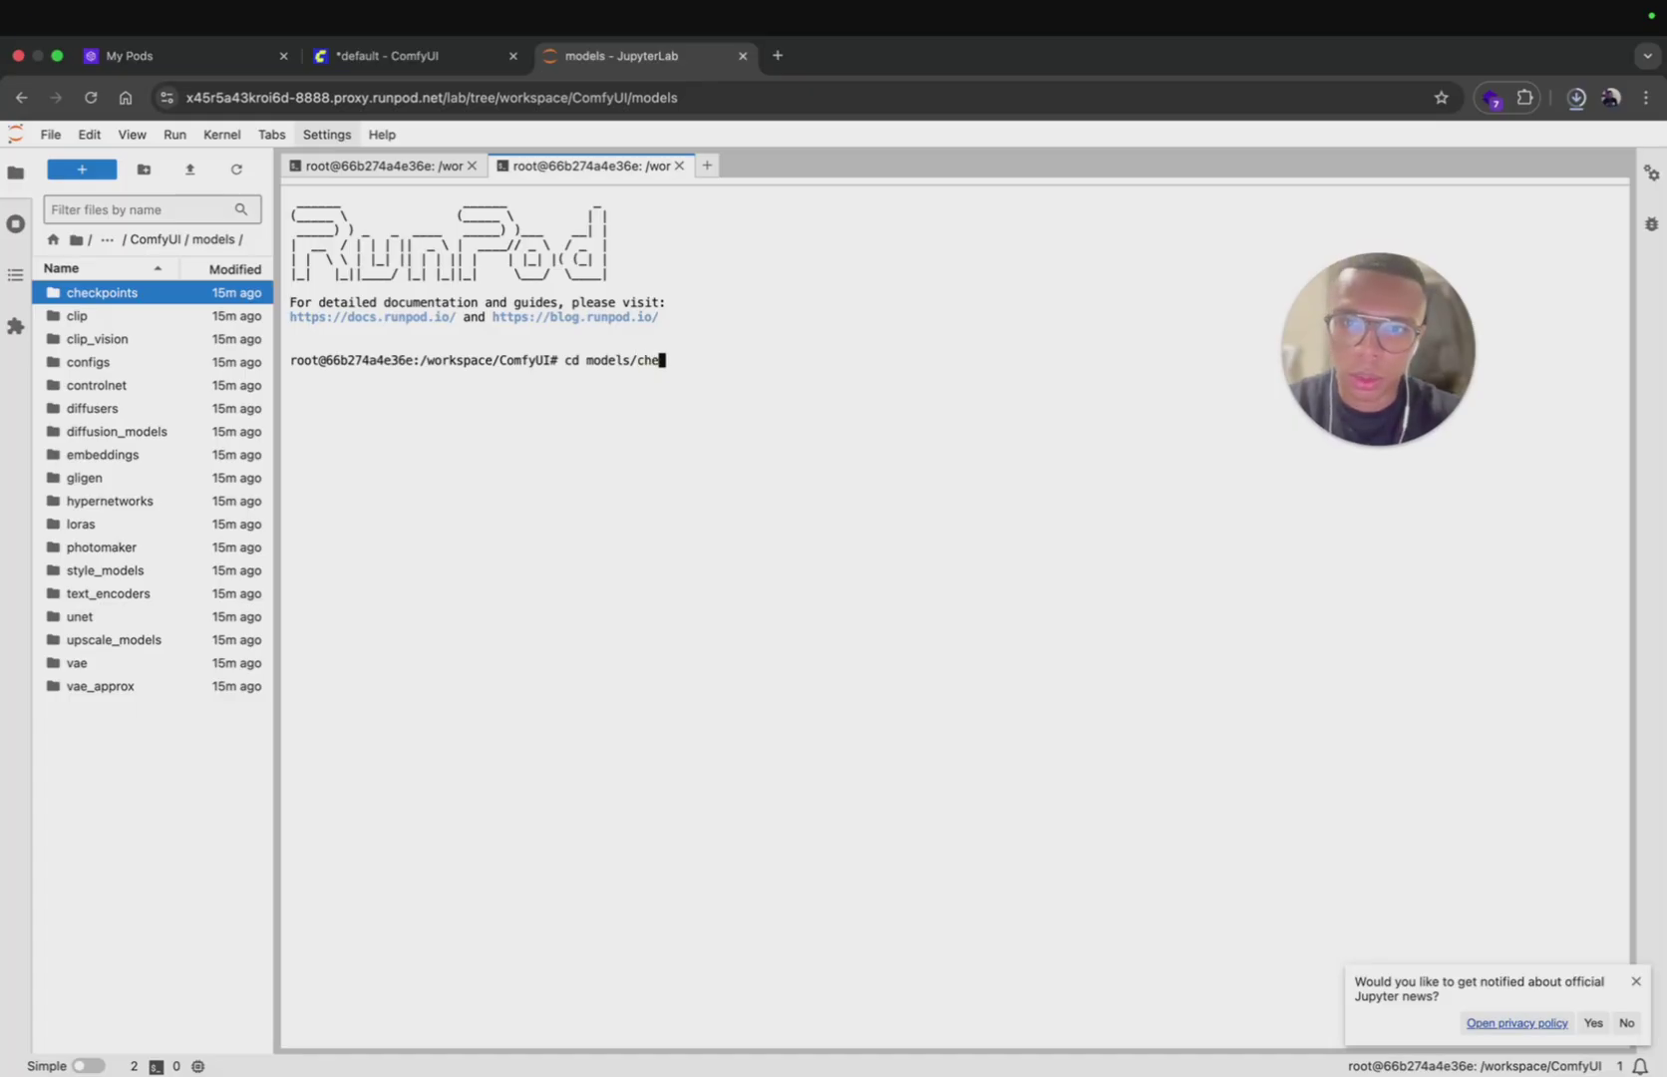
{"action": "type", "text": "che"}
{"action": "key", "text": "Tab"}
{"action": "key", "text": "Return"}
{"action": "type", "text": "wget"}
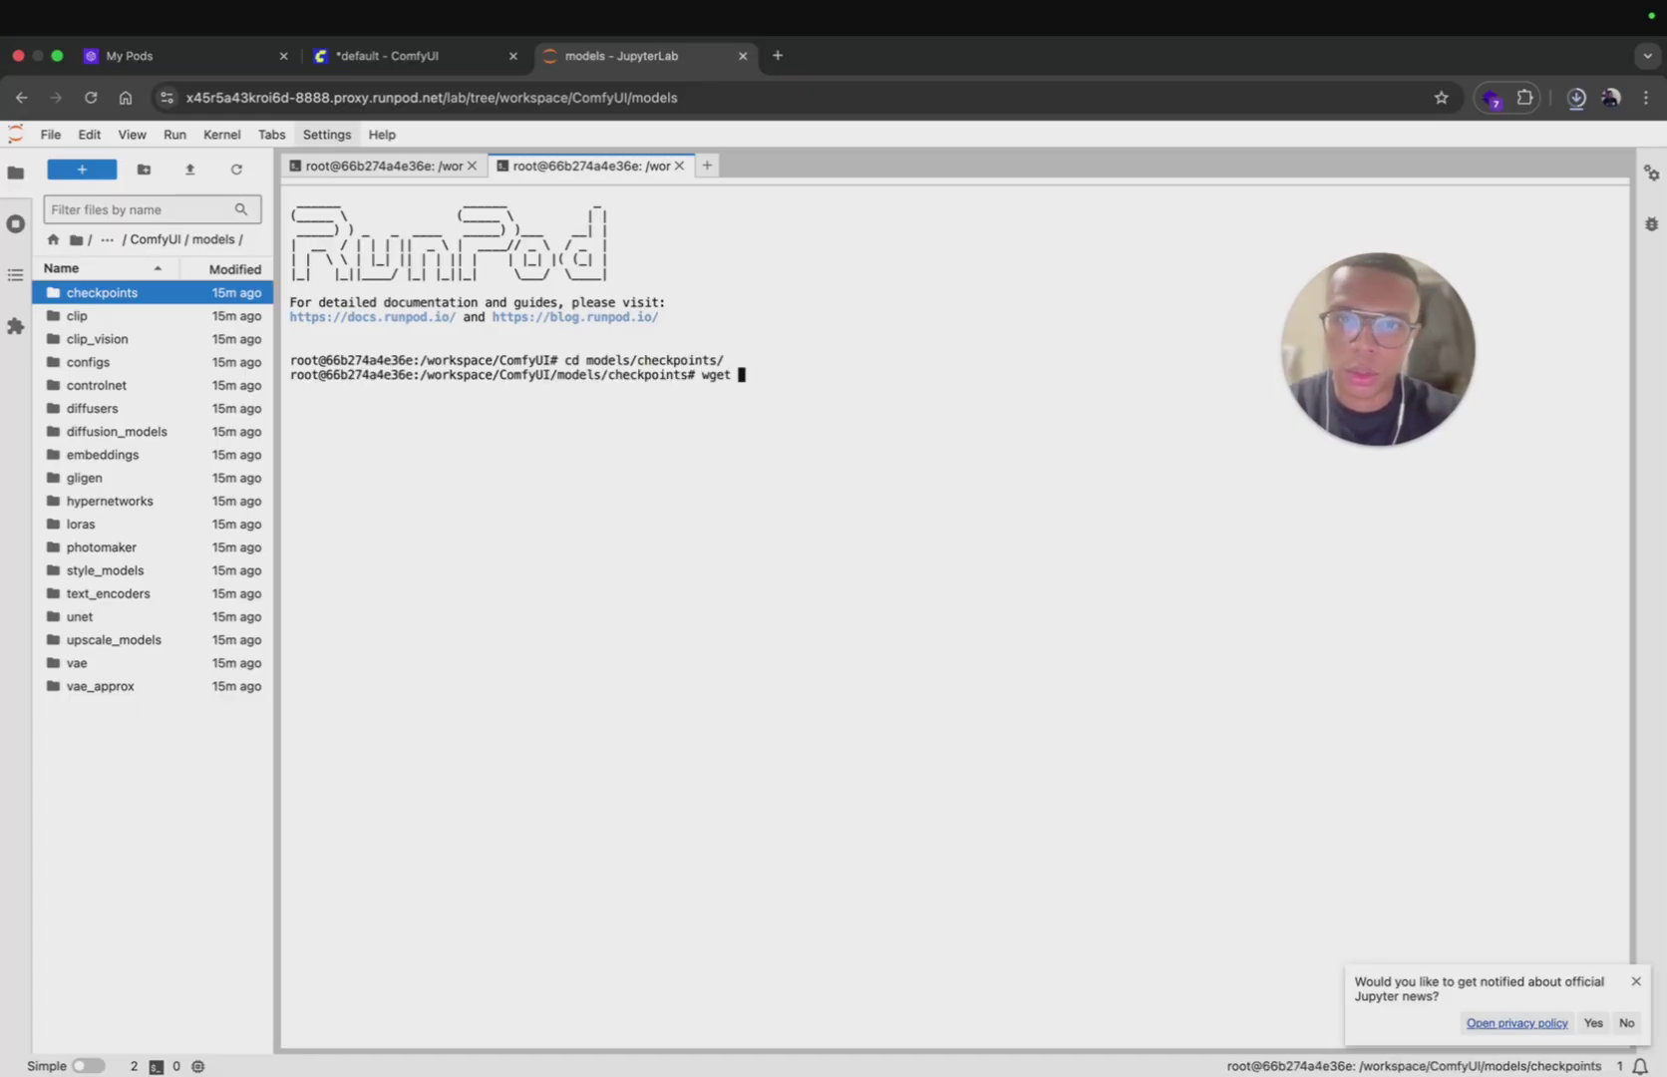
{"action": "key", "text": "super+Tab"}
Step: Ask ChatGPT for a wget command for the pasted checkpoint link
{"action": "type", "text": "can yo"}
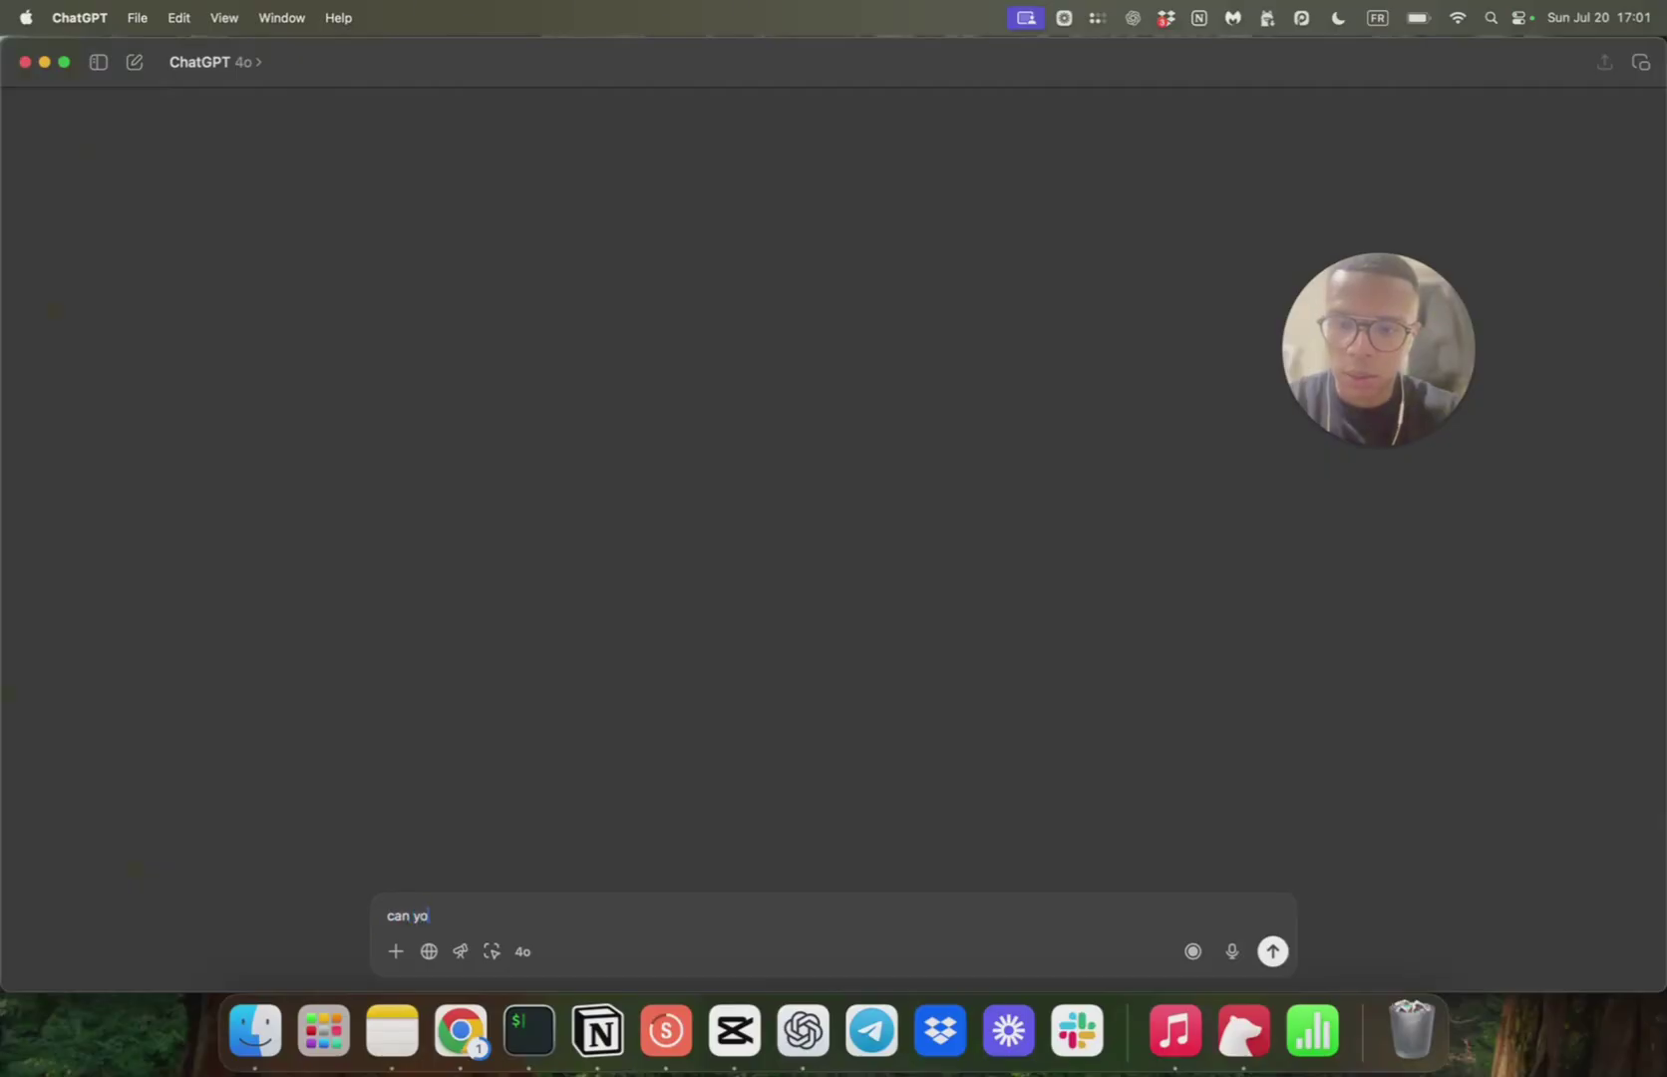
{"action": "type", "text": "u"}
{"action": "key", "text": "super+v"}
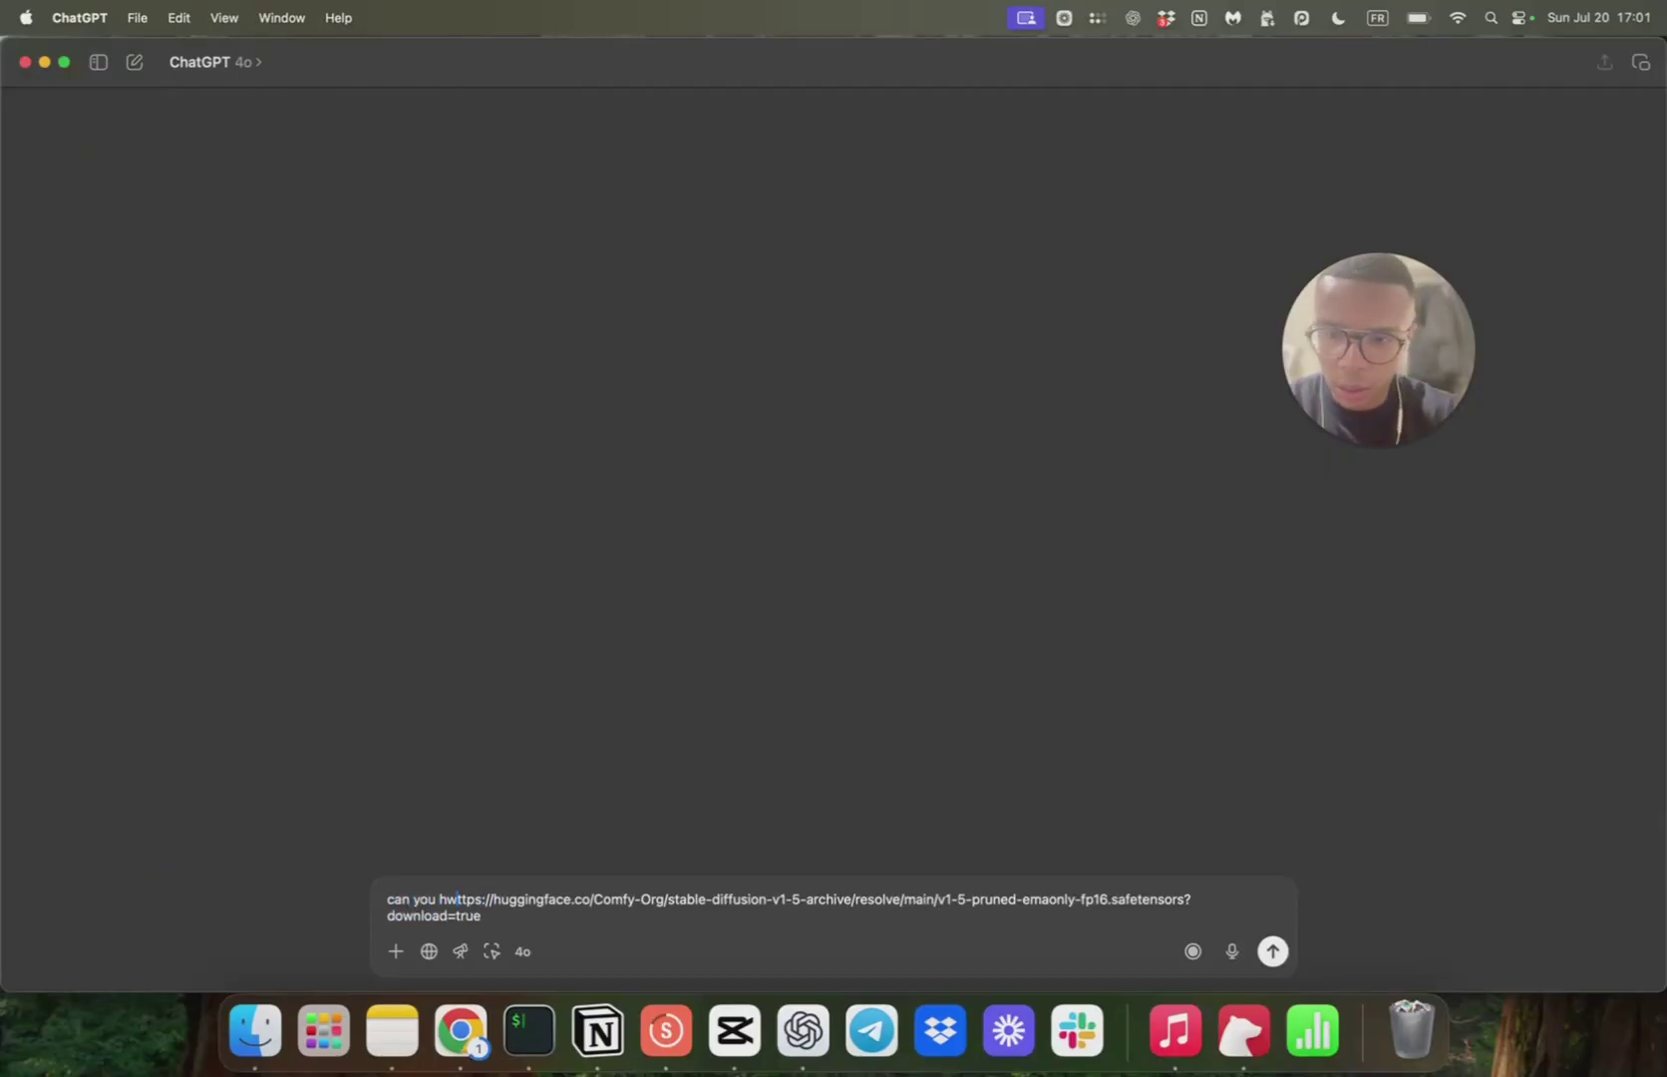
{"action": "type", "text": "wget"}
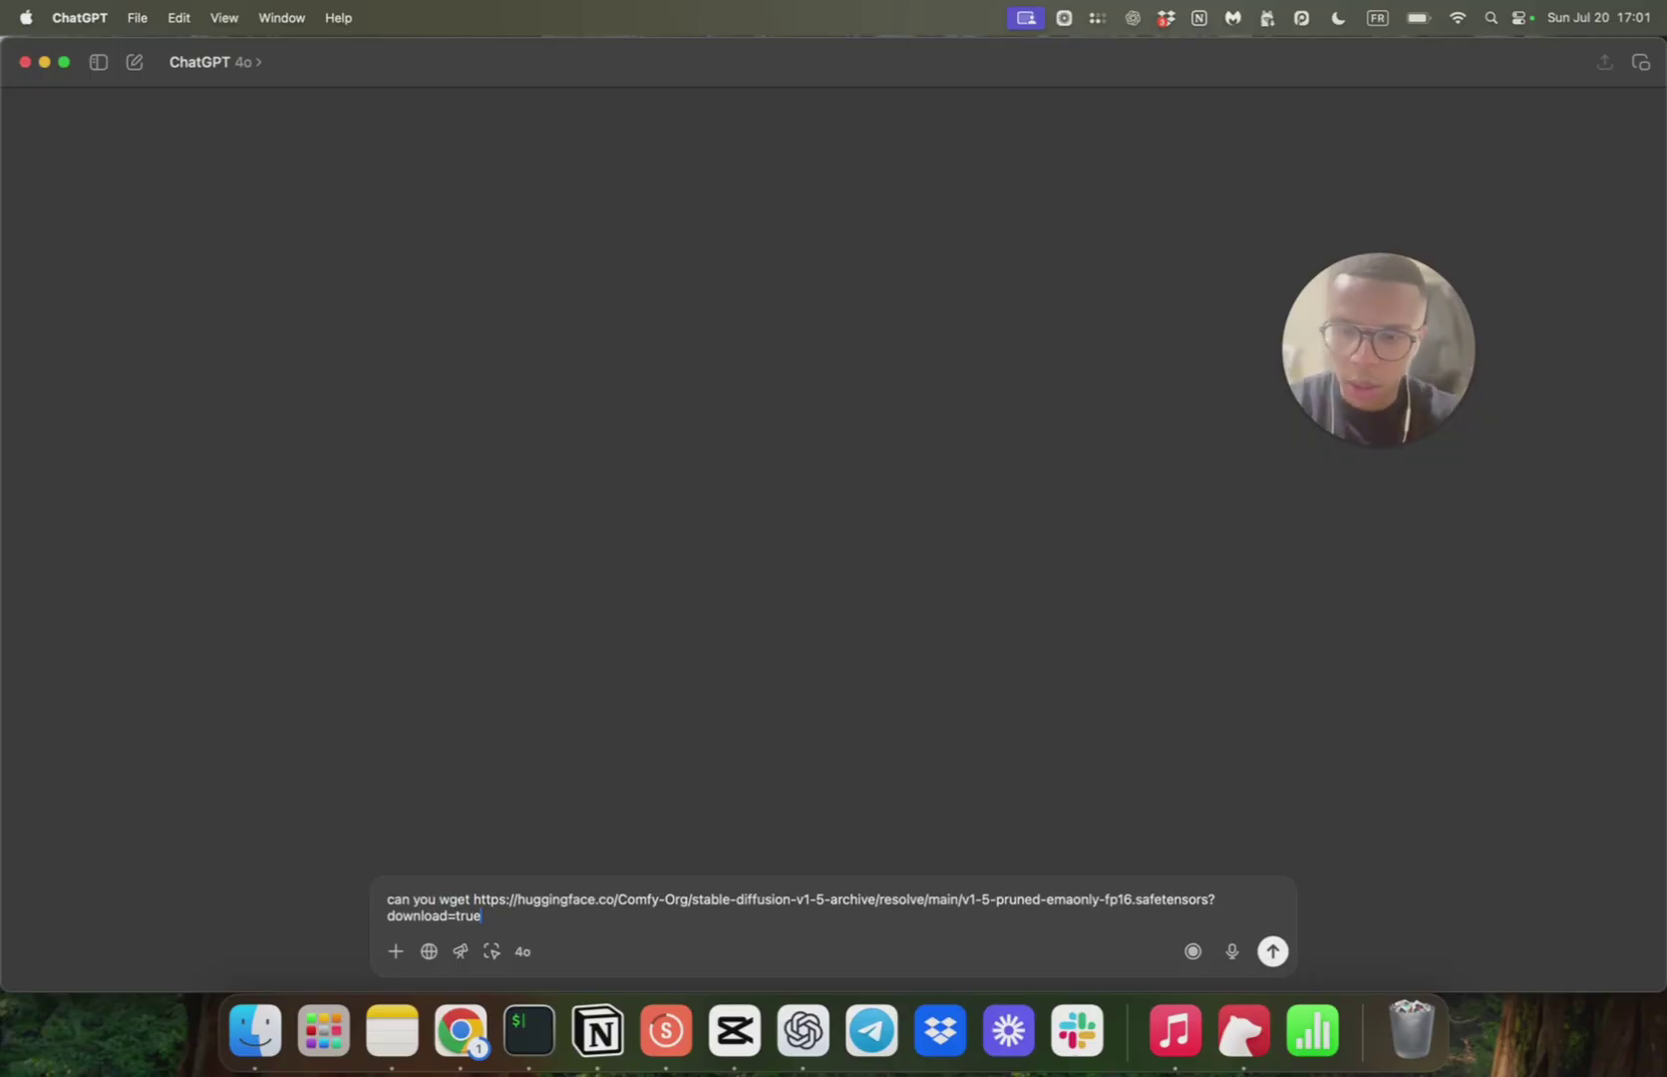
{"action": "left_click", "coordinate": [470, 899]}
{"action": "type", "text": "that"}
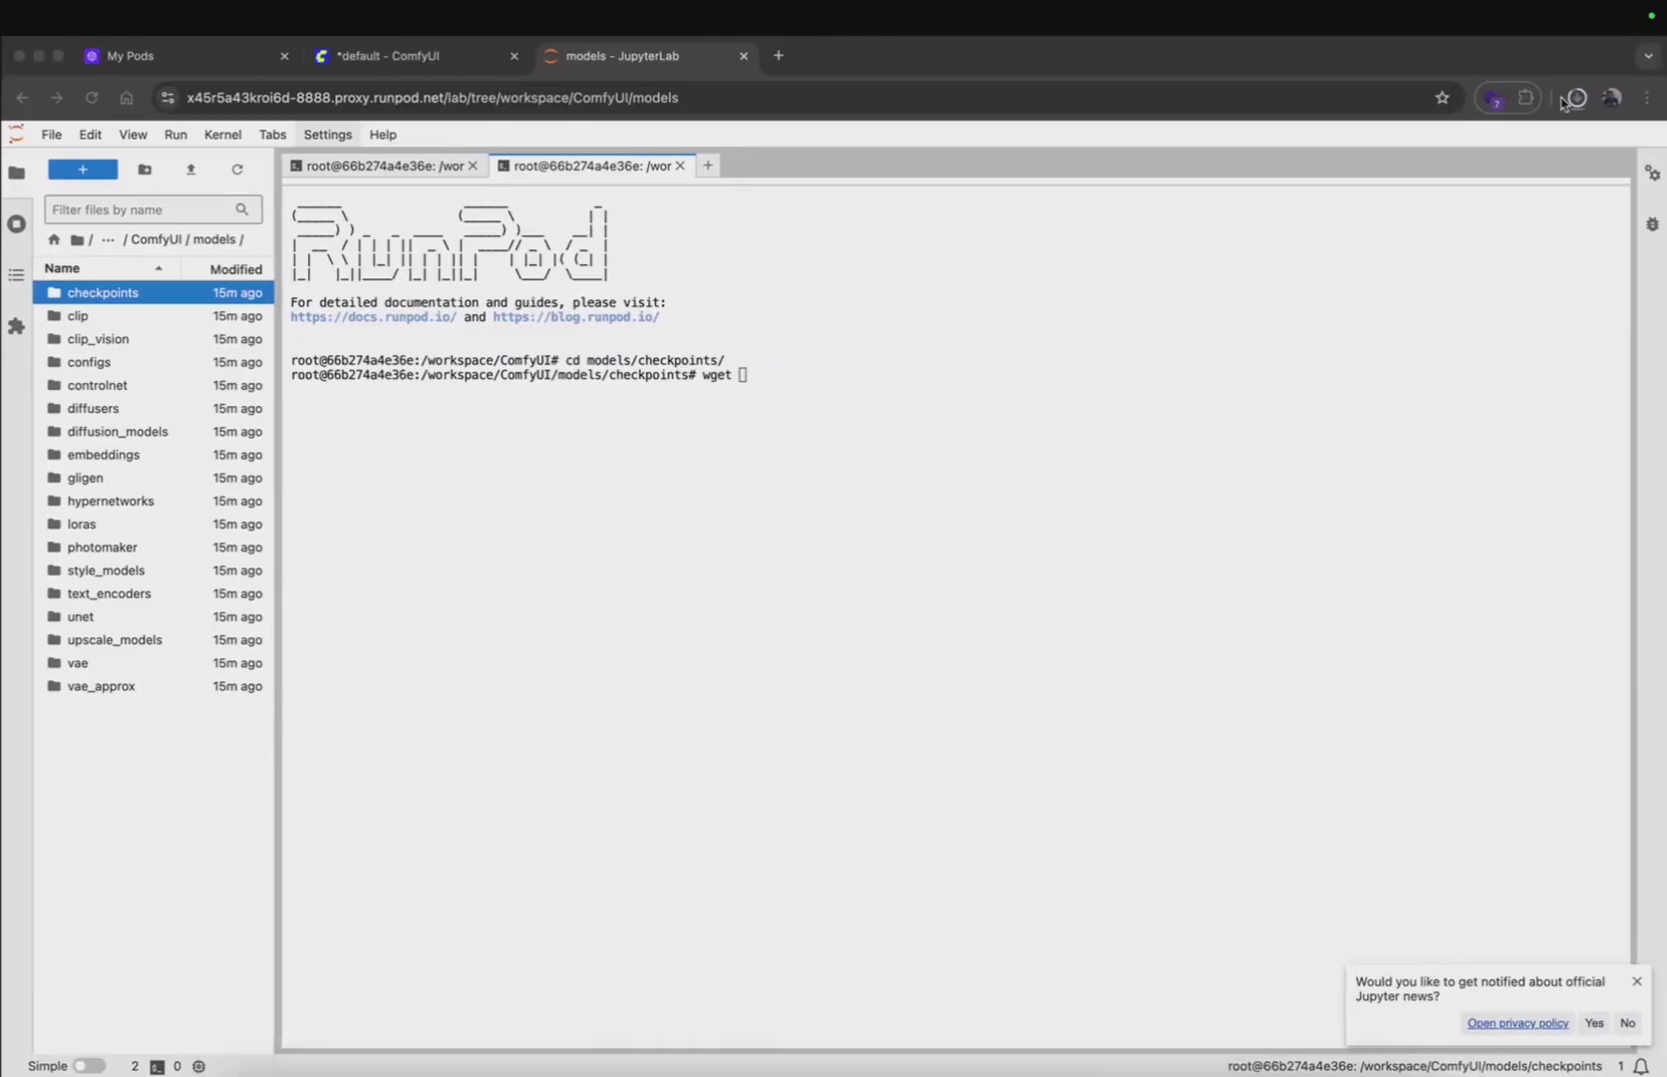
Step: Cancel the browser's download of the checkpoint
{"action": "left_click", "coordinate": [1575, 98]}
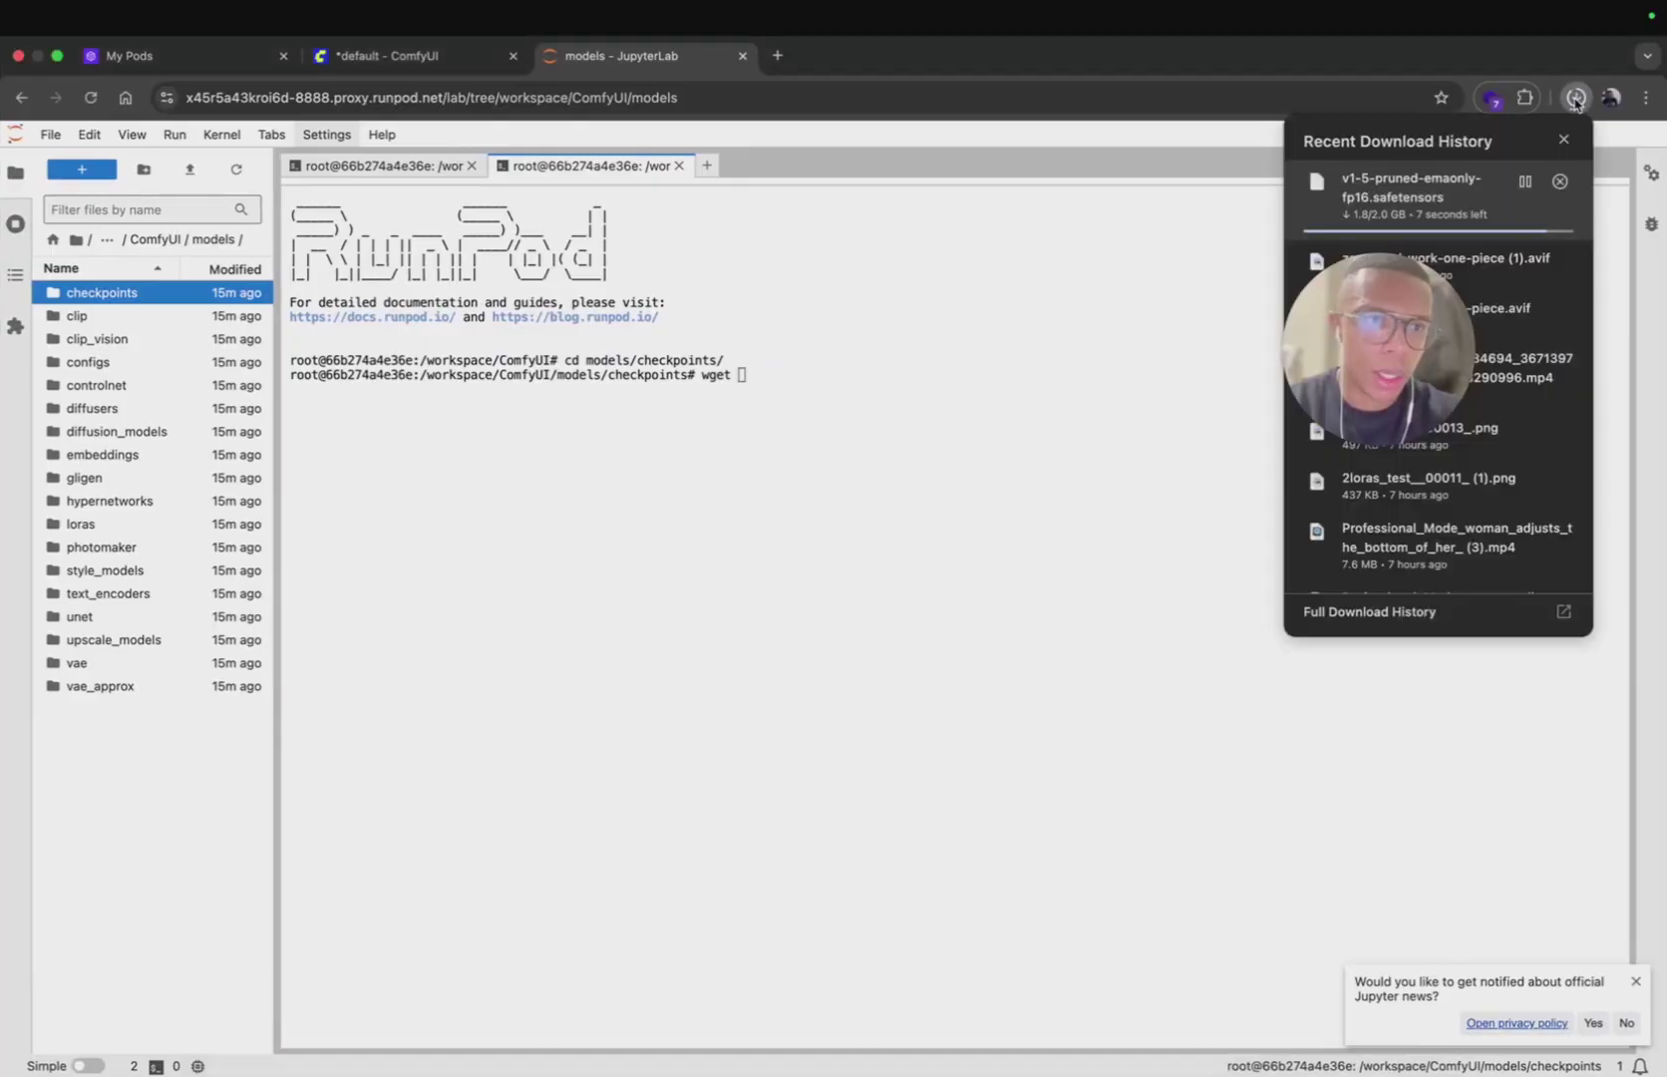
{"action": "left_click", "coordinate": [1560, 180]}
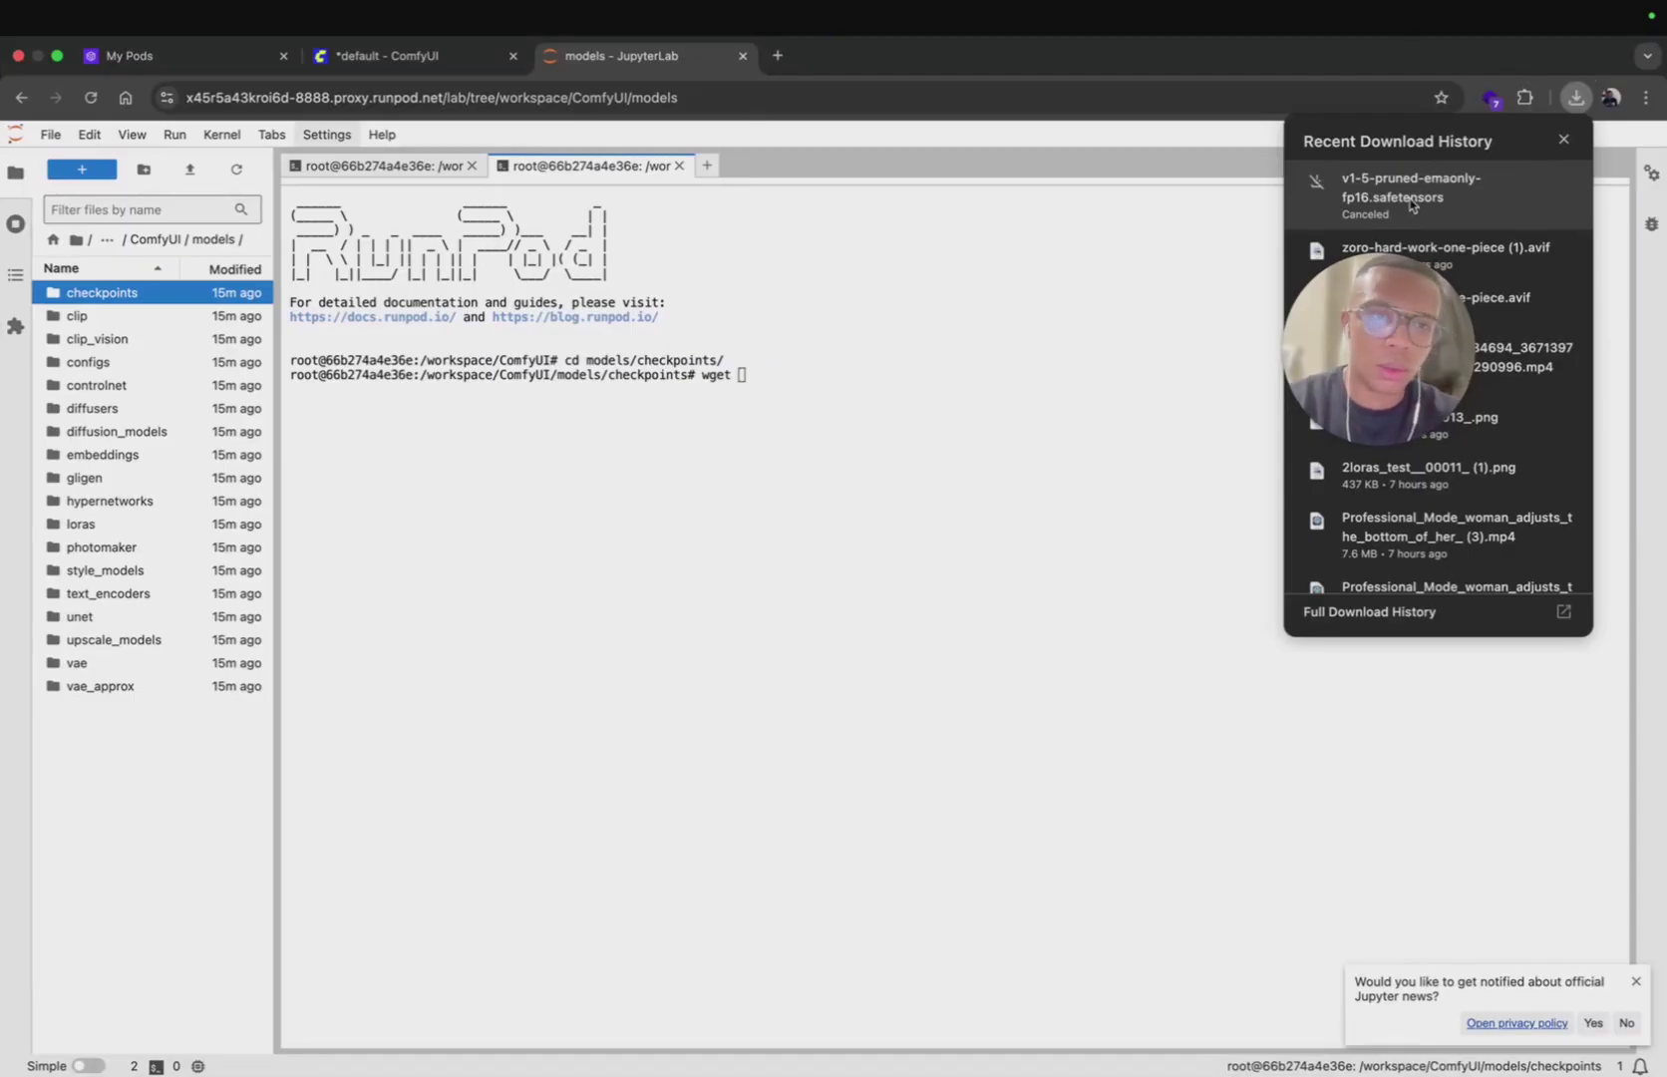
{"action": "left_click", "coordinate": [807, 385]}
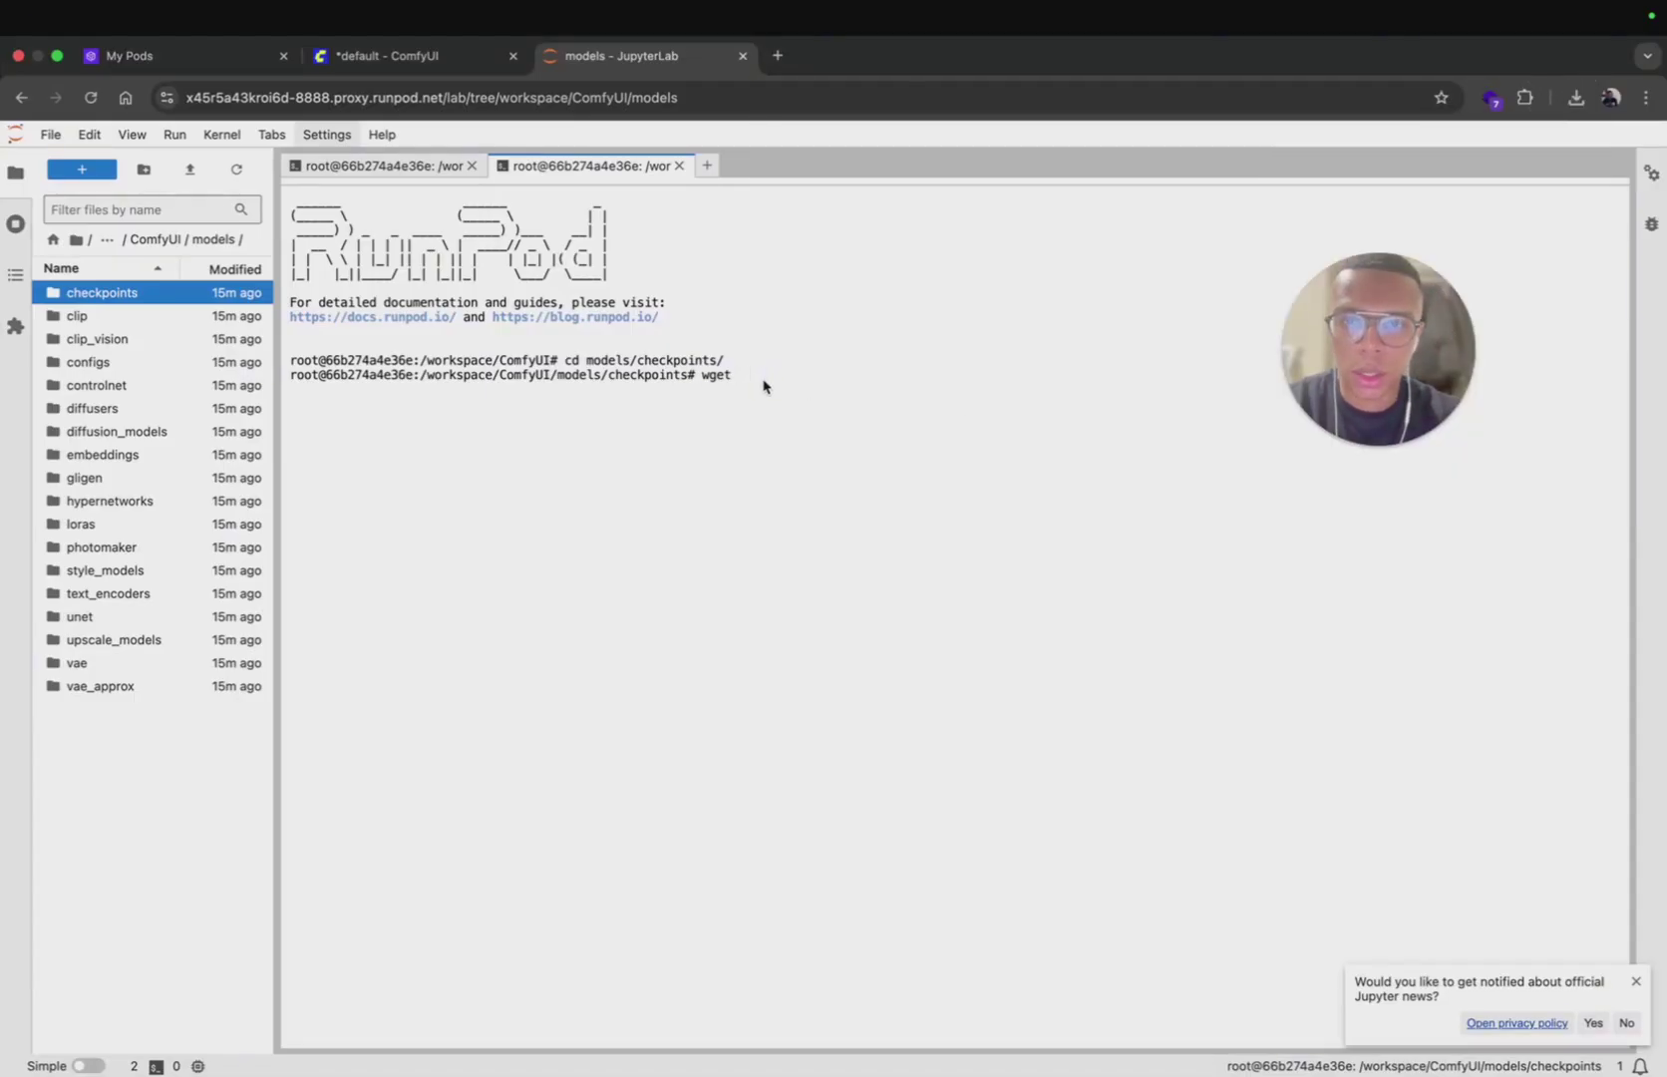
Step: Copy the wget -O command line from ChatGPT's answer
{"action": "key", "text": "ctrl+Left"}
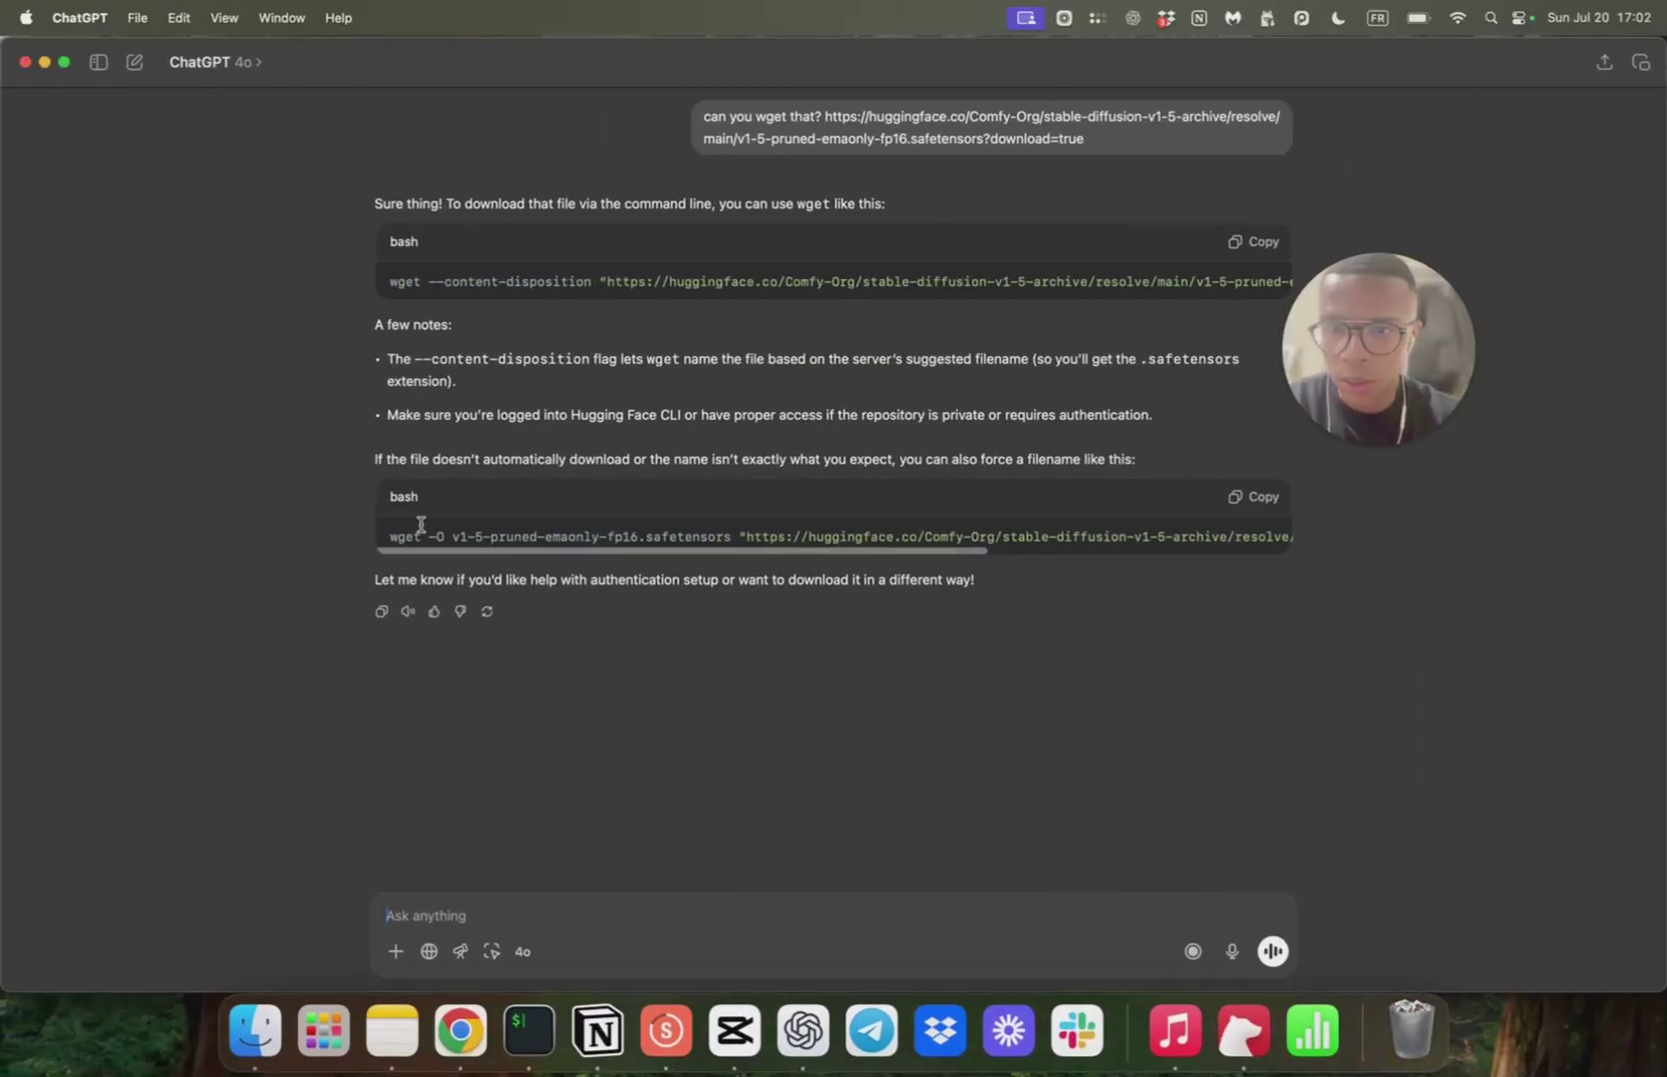
{"action": "triple_click", "coordinate": [465, 529]}
{"action": "key", "text": "super+c"}
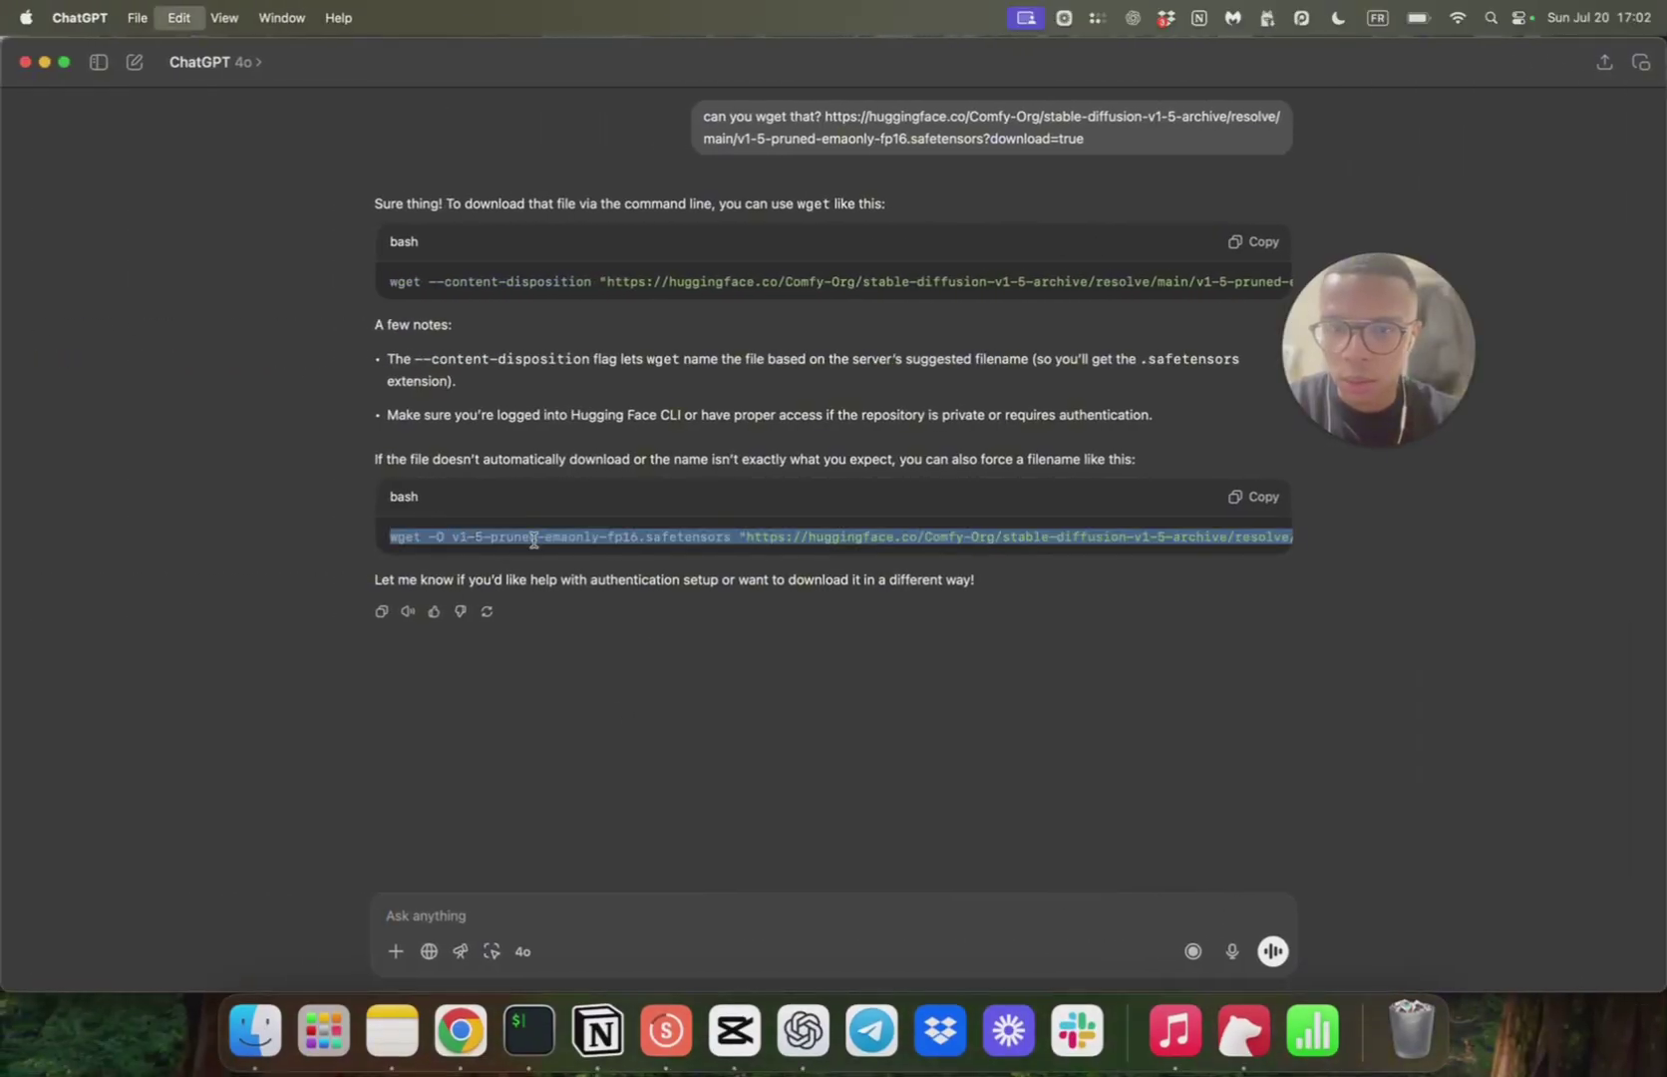
{"action": "key", "text": "ctrl+Right"}
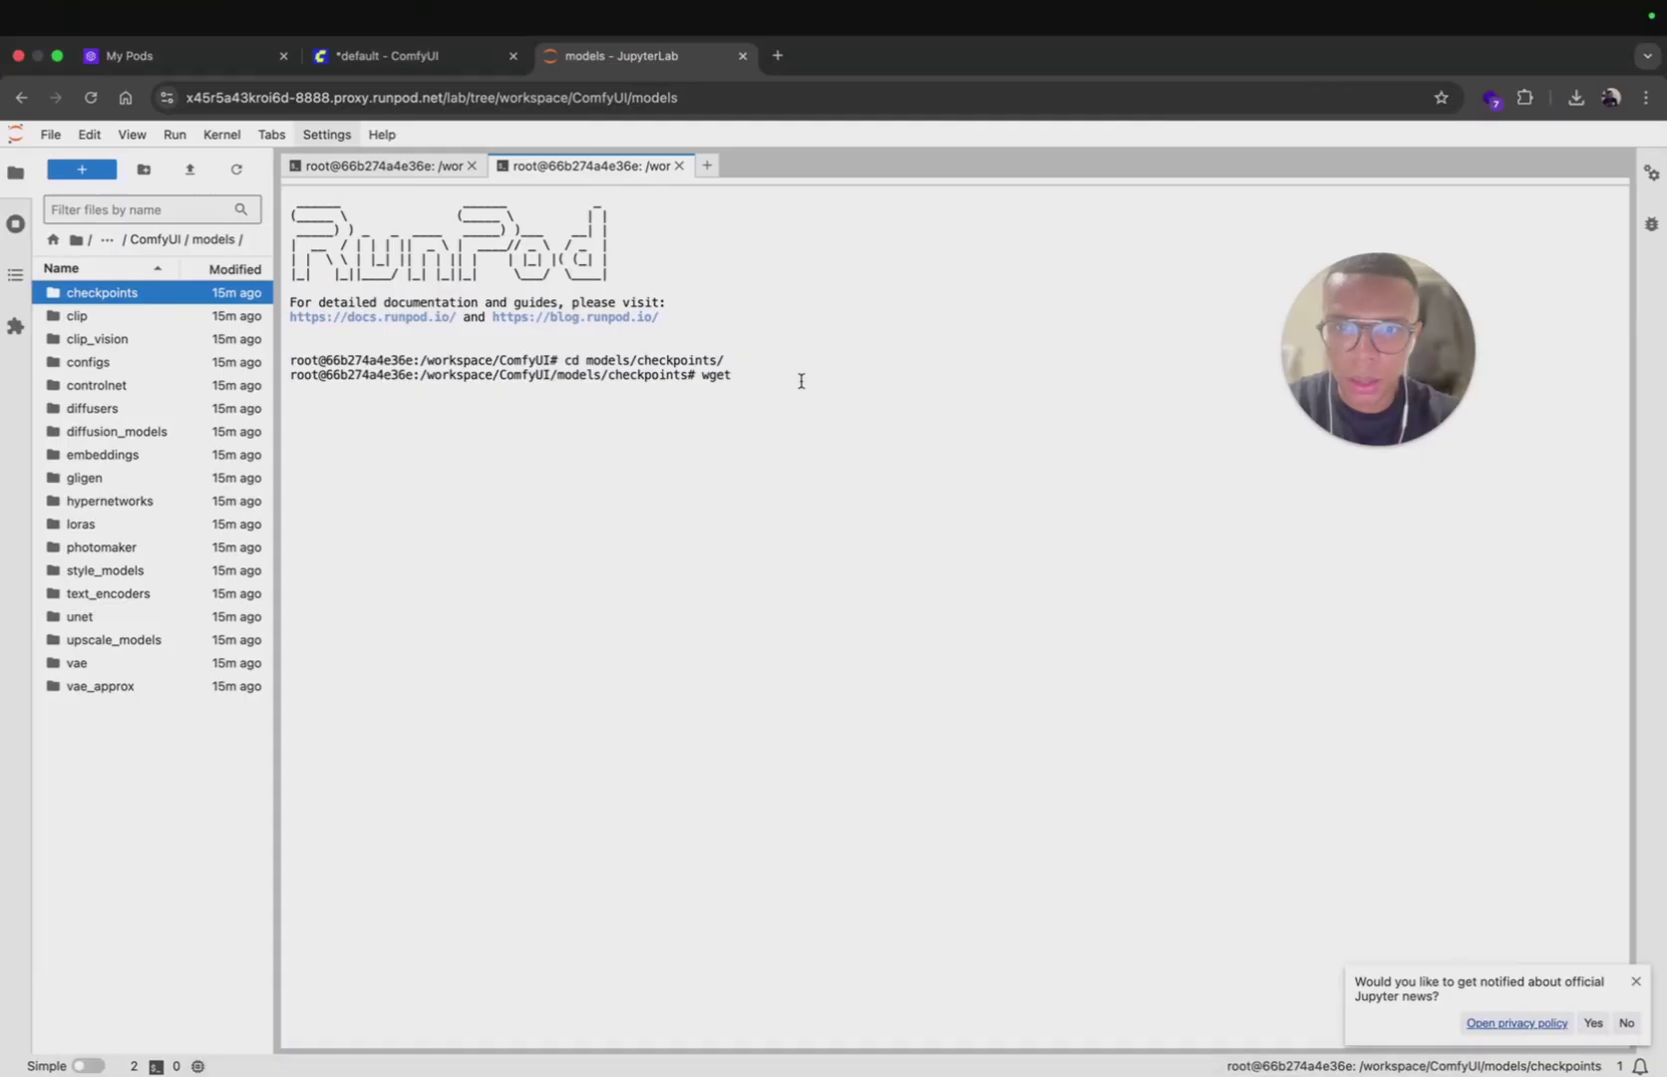
Step: Run the wget -O command in the terminal and monitor the checkpoint download alongside ComfyUI
{"action": "key", "text": "super+v"}
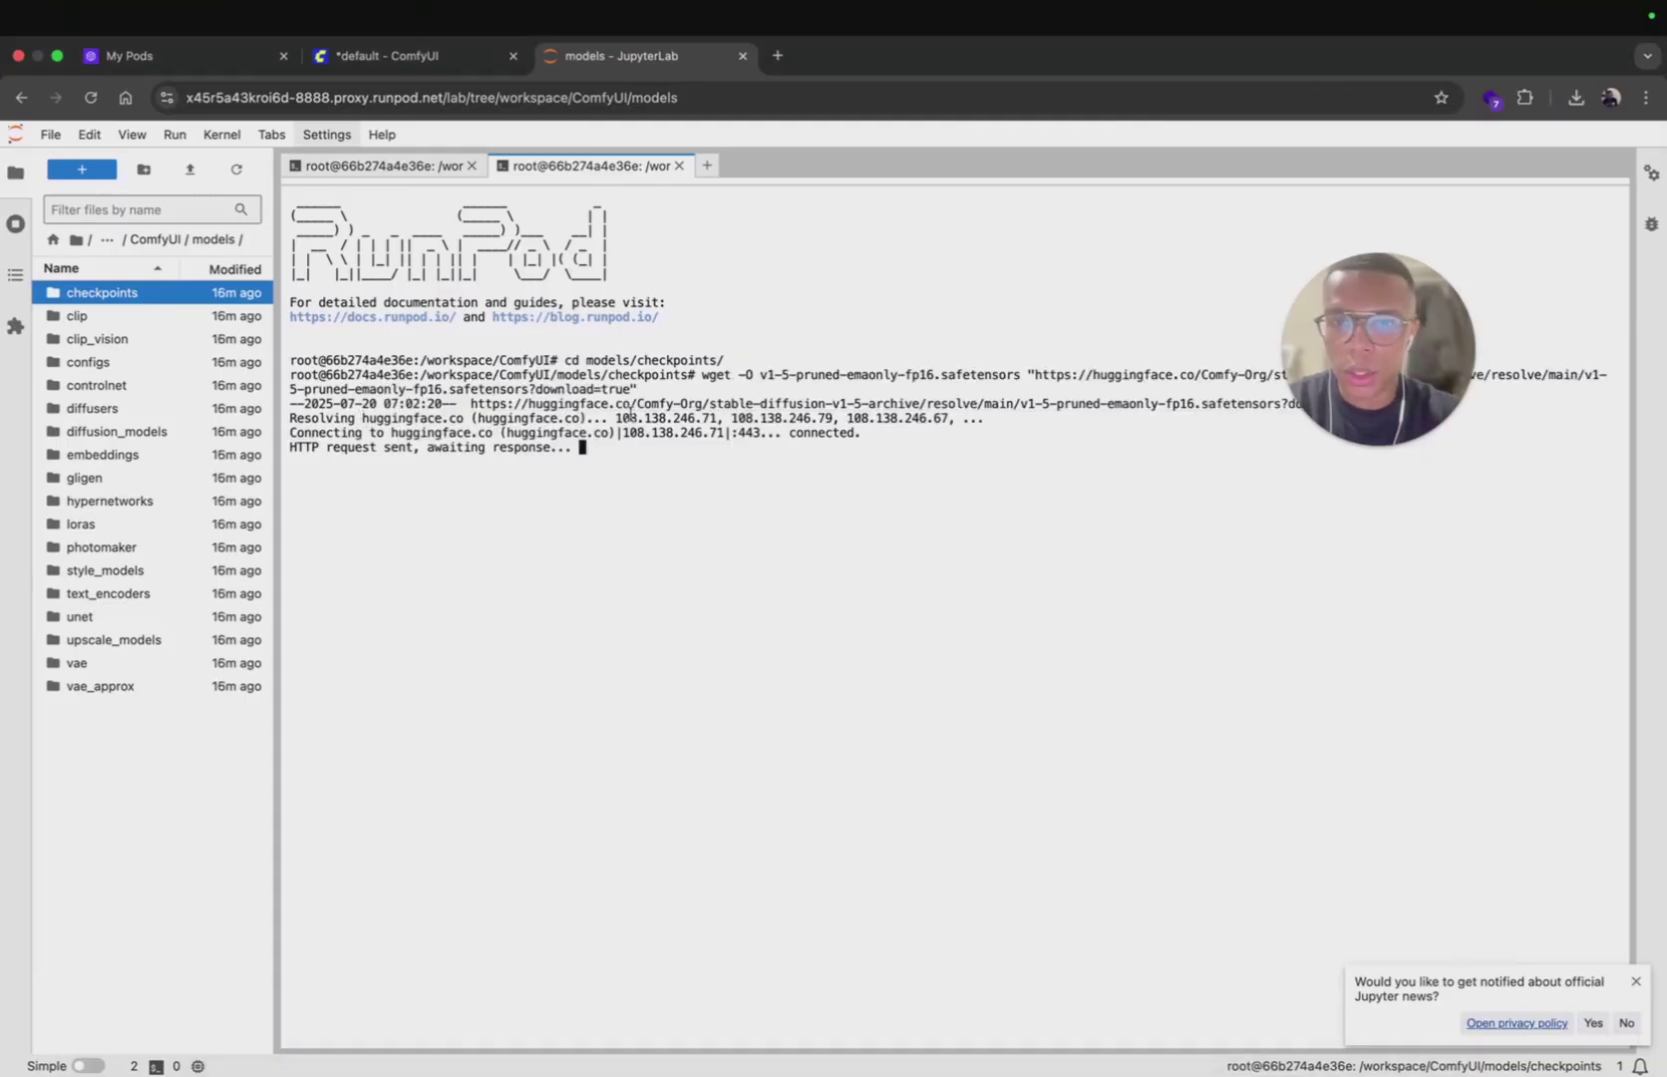
{"action": "left_click", "coordinate": [390, 57]}
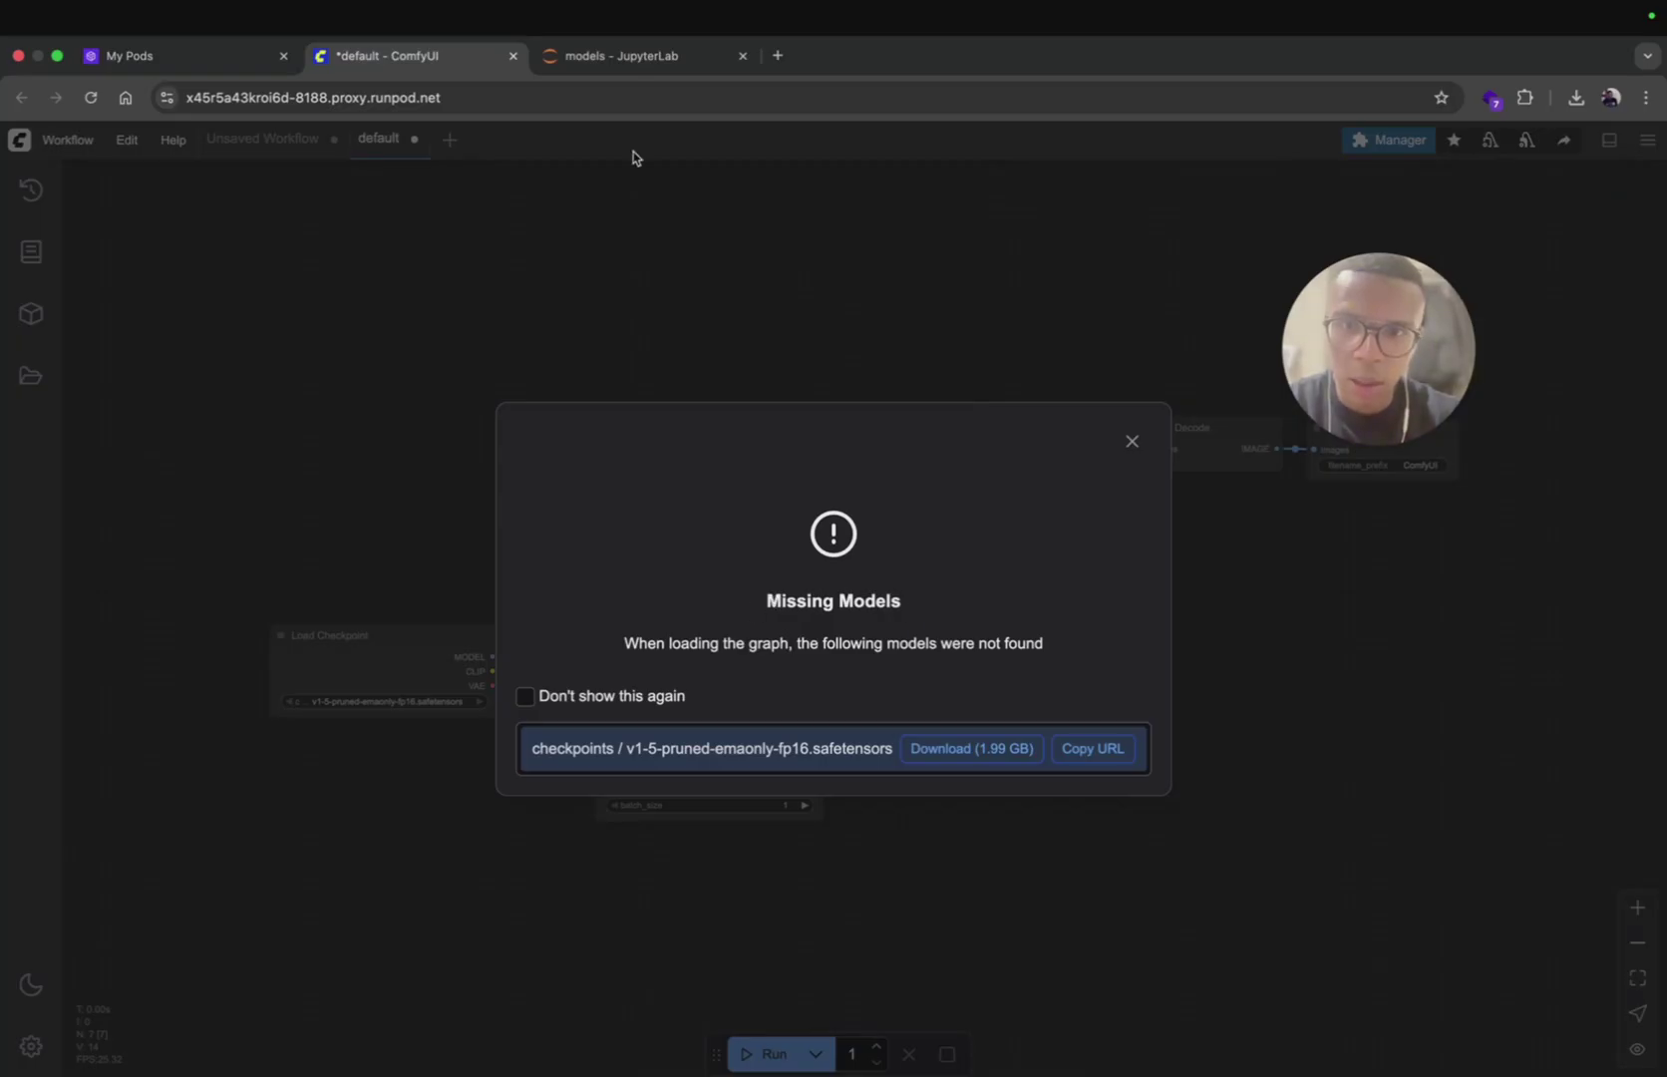
{"action": "left_click", "coordinate": [599, 60]}
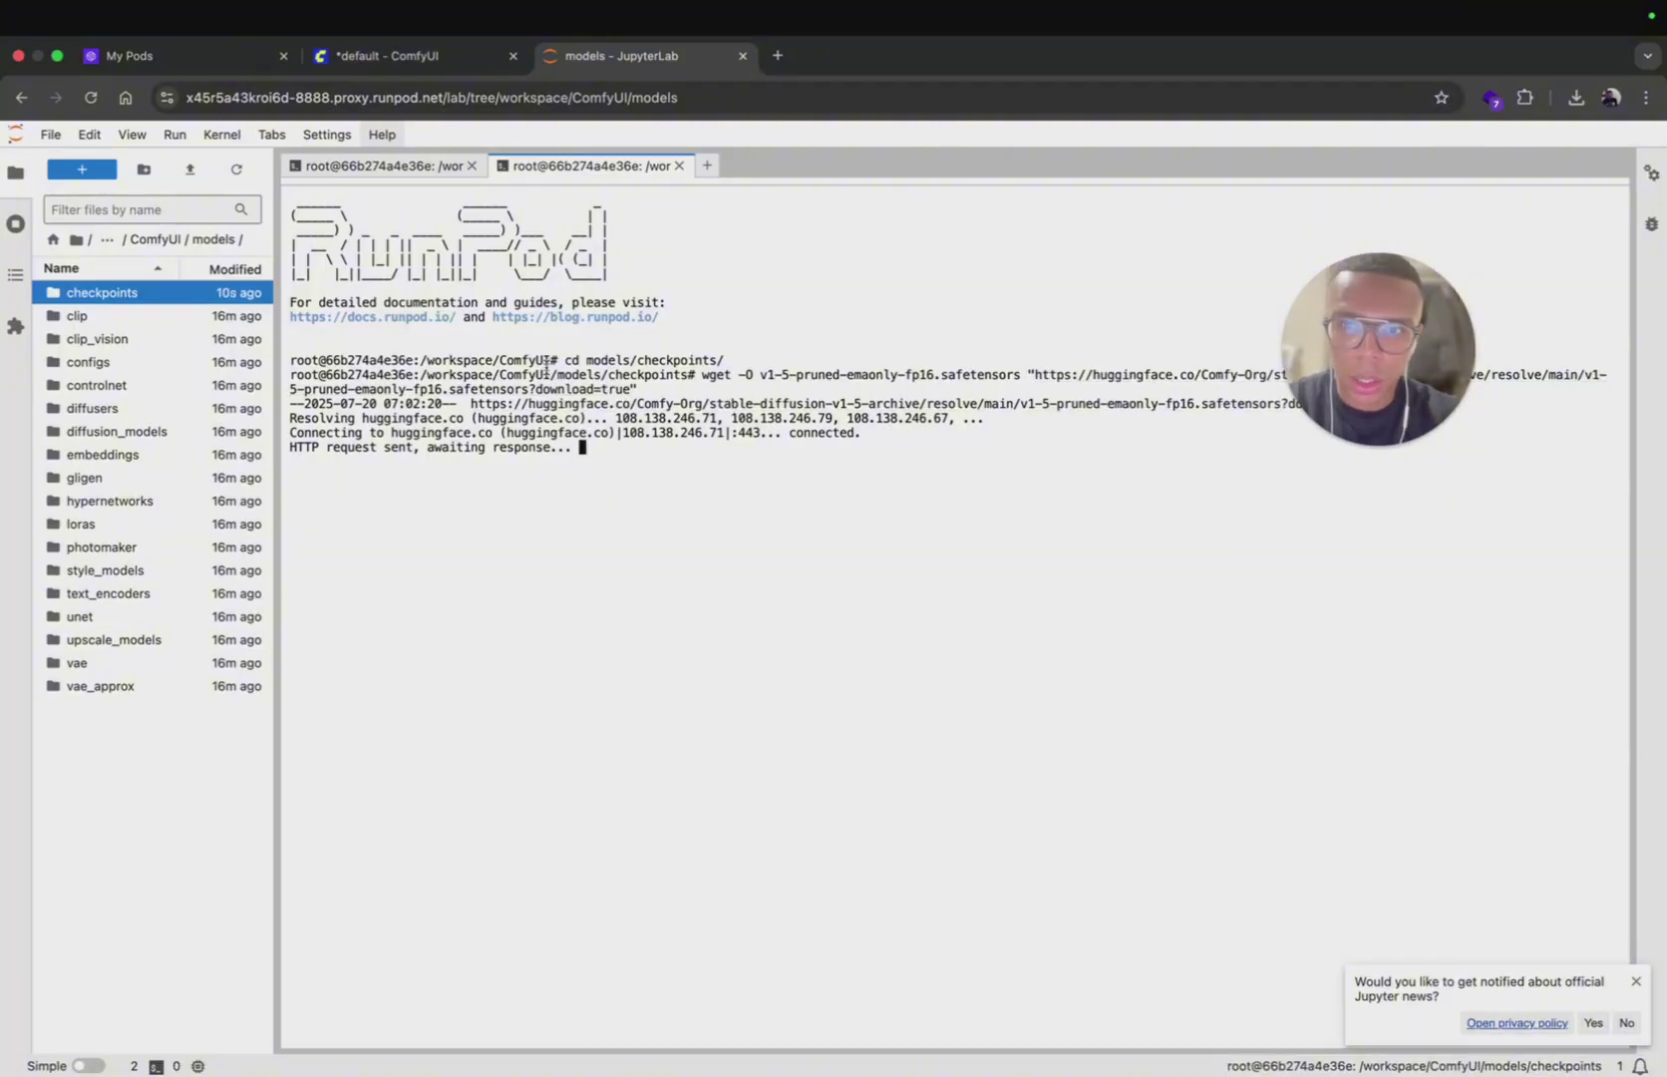
{"action": "left_click", "coordinate": [387, 56]}
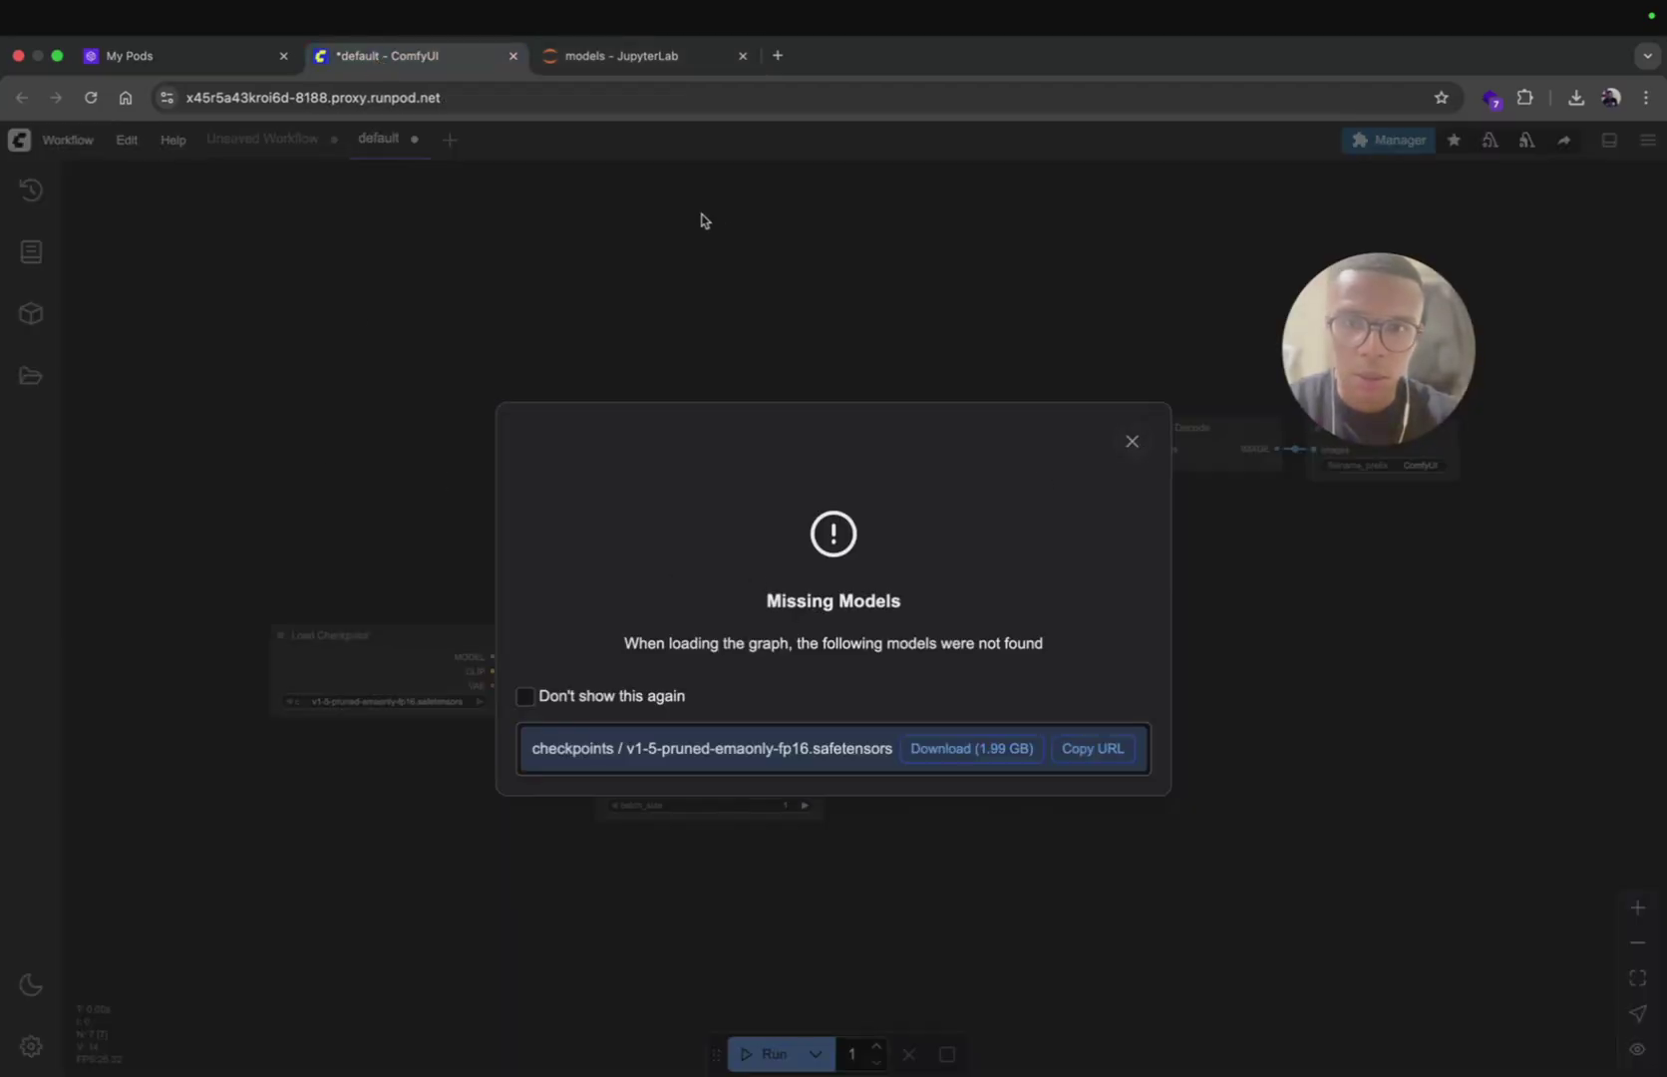
{"action": "left_click", "coordinate": [649, 55]}
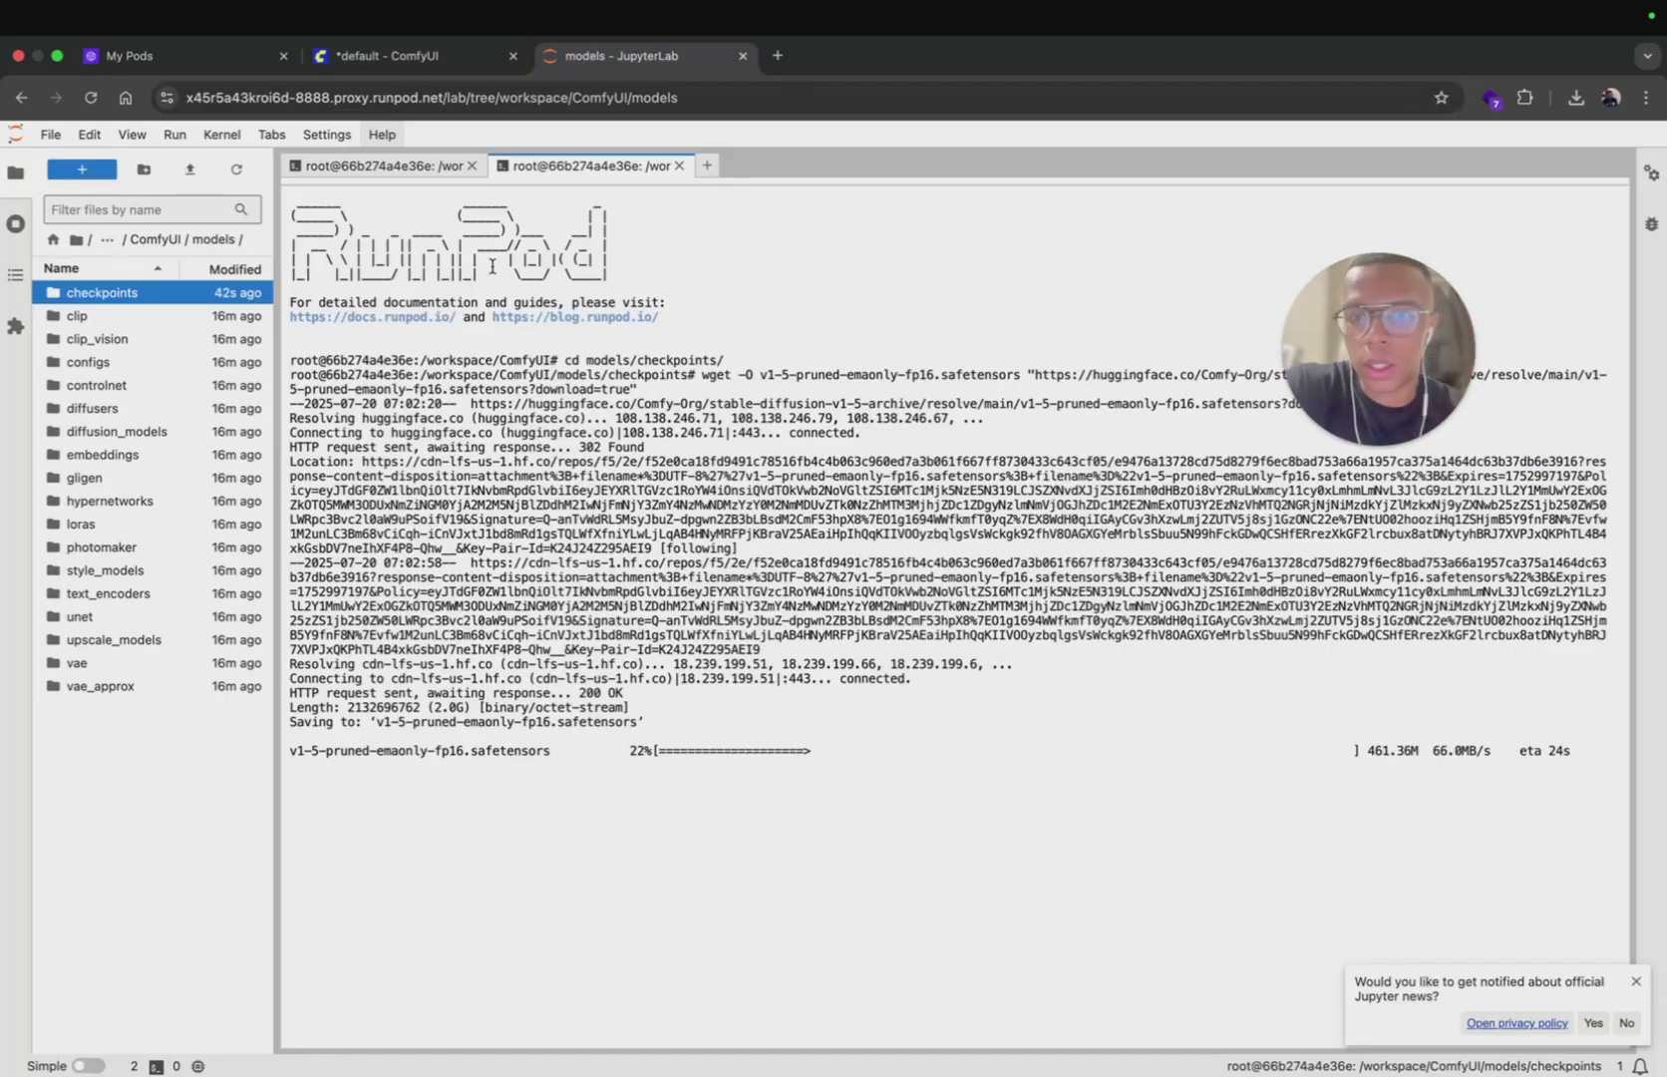
{"action": "left_click", "coordinate": [425, 70]}
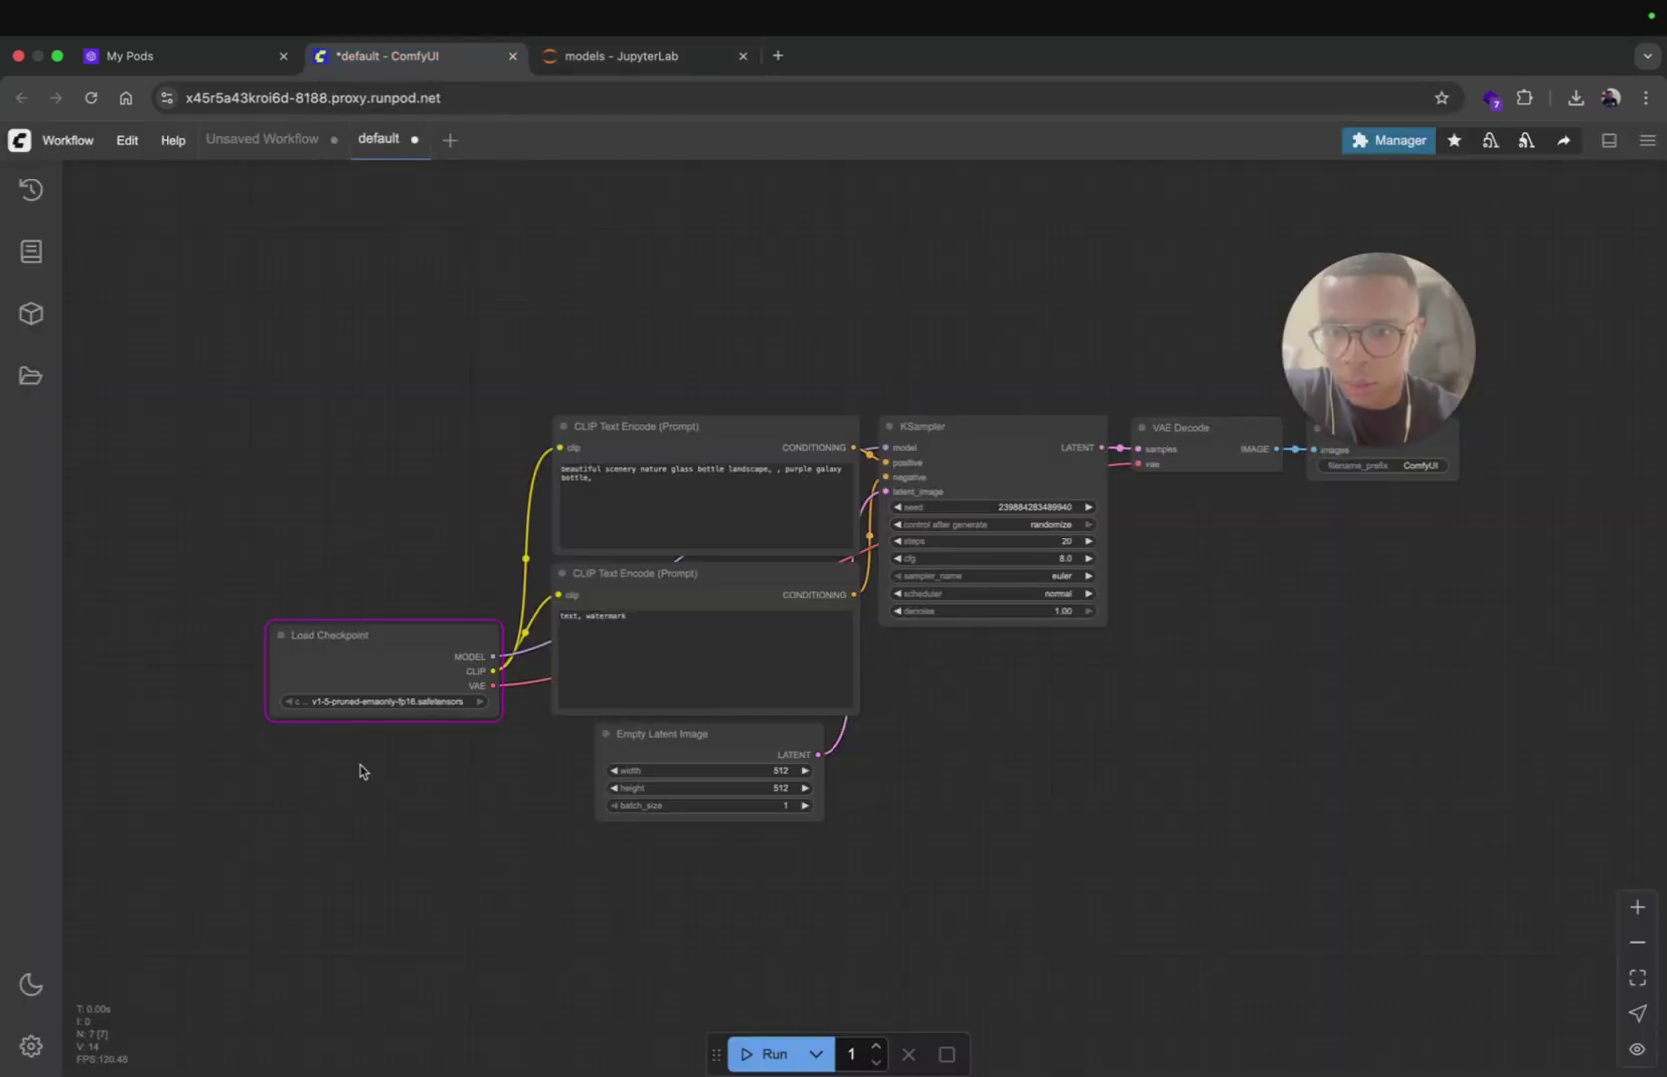
Step: Run the default workflow to render a 512×512 image of two purple galaxy bottles in Save Image
{"action": "left_click", "coordinate": [763, 1054]}
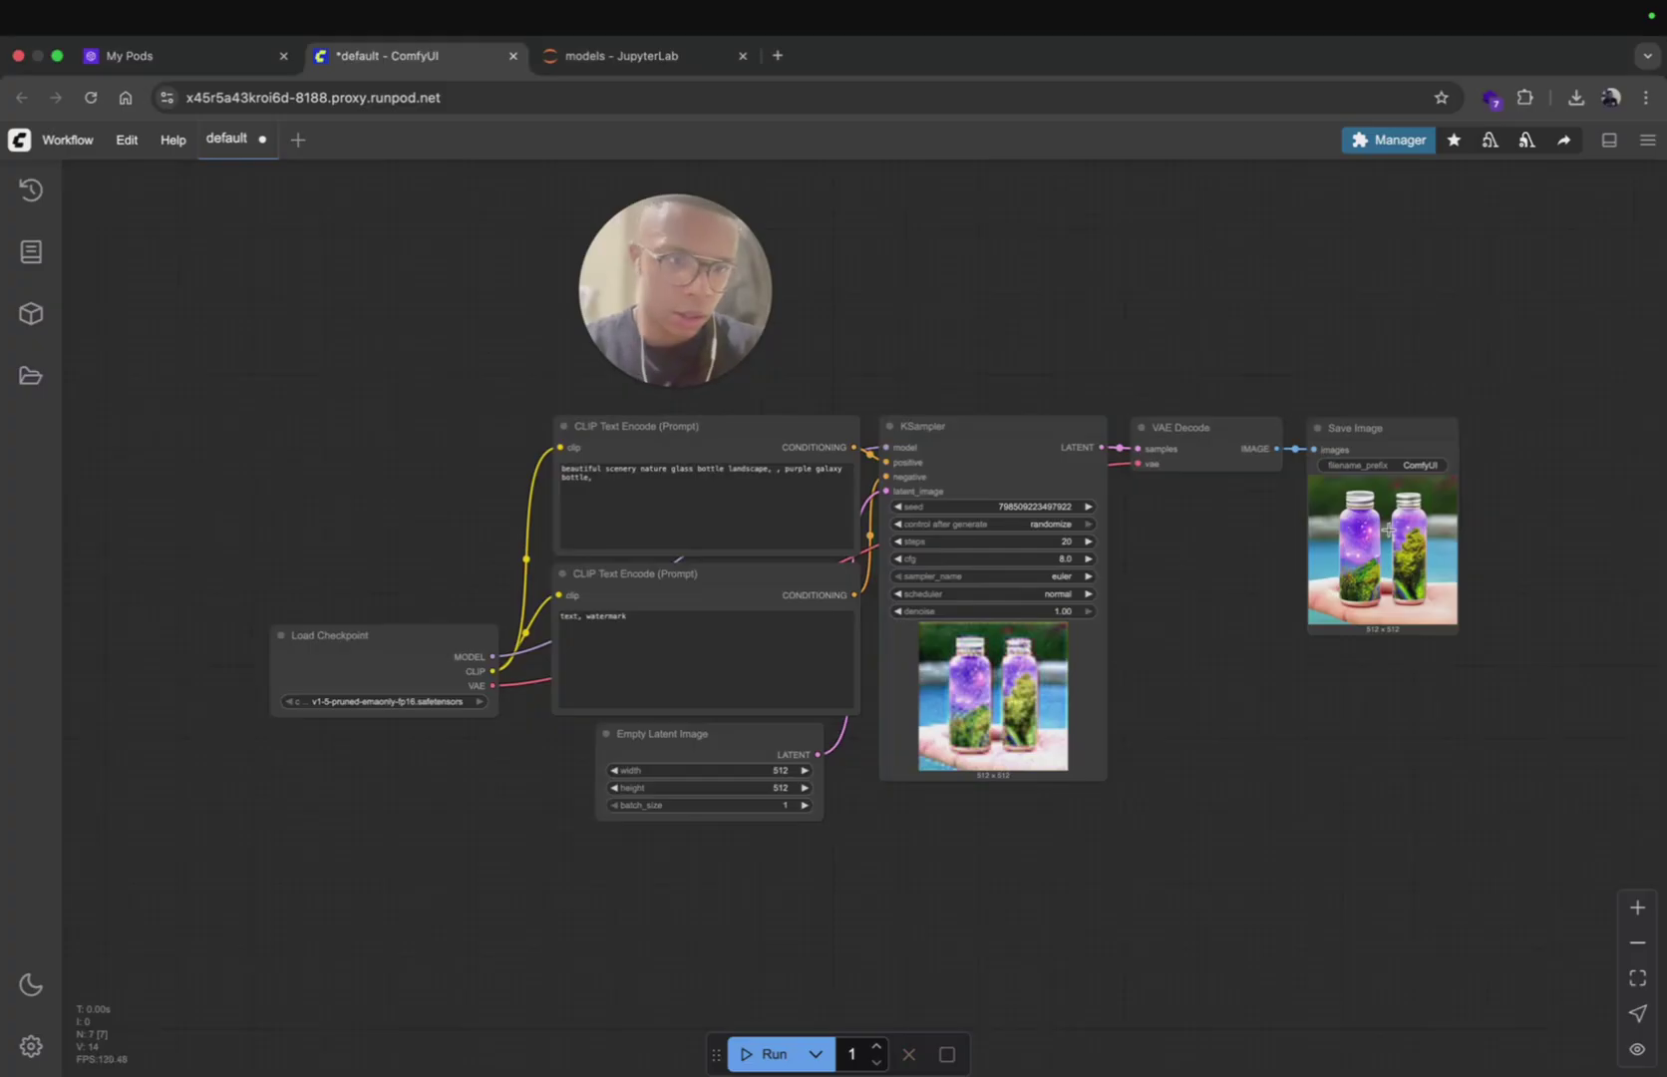
{"action": "scroll", "coordinate": [1388, 530], "scroll_direction": "up", "scroll_amount": 10}
{"action": "scroll", "coordinate": [1388, 529], "scroll_direction": "down", "scroll_amount": 12}
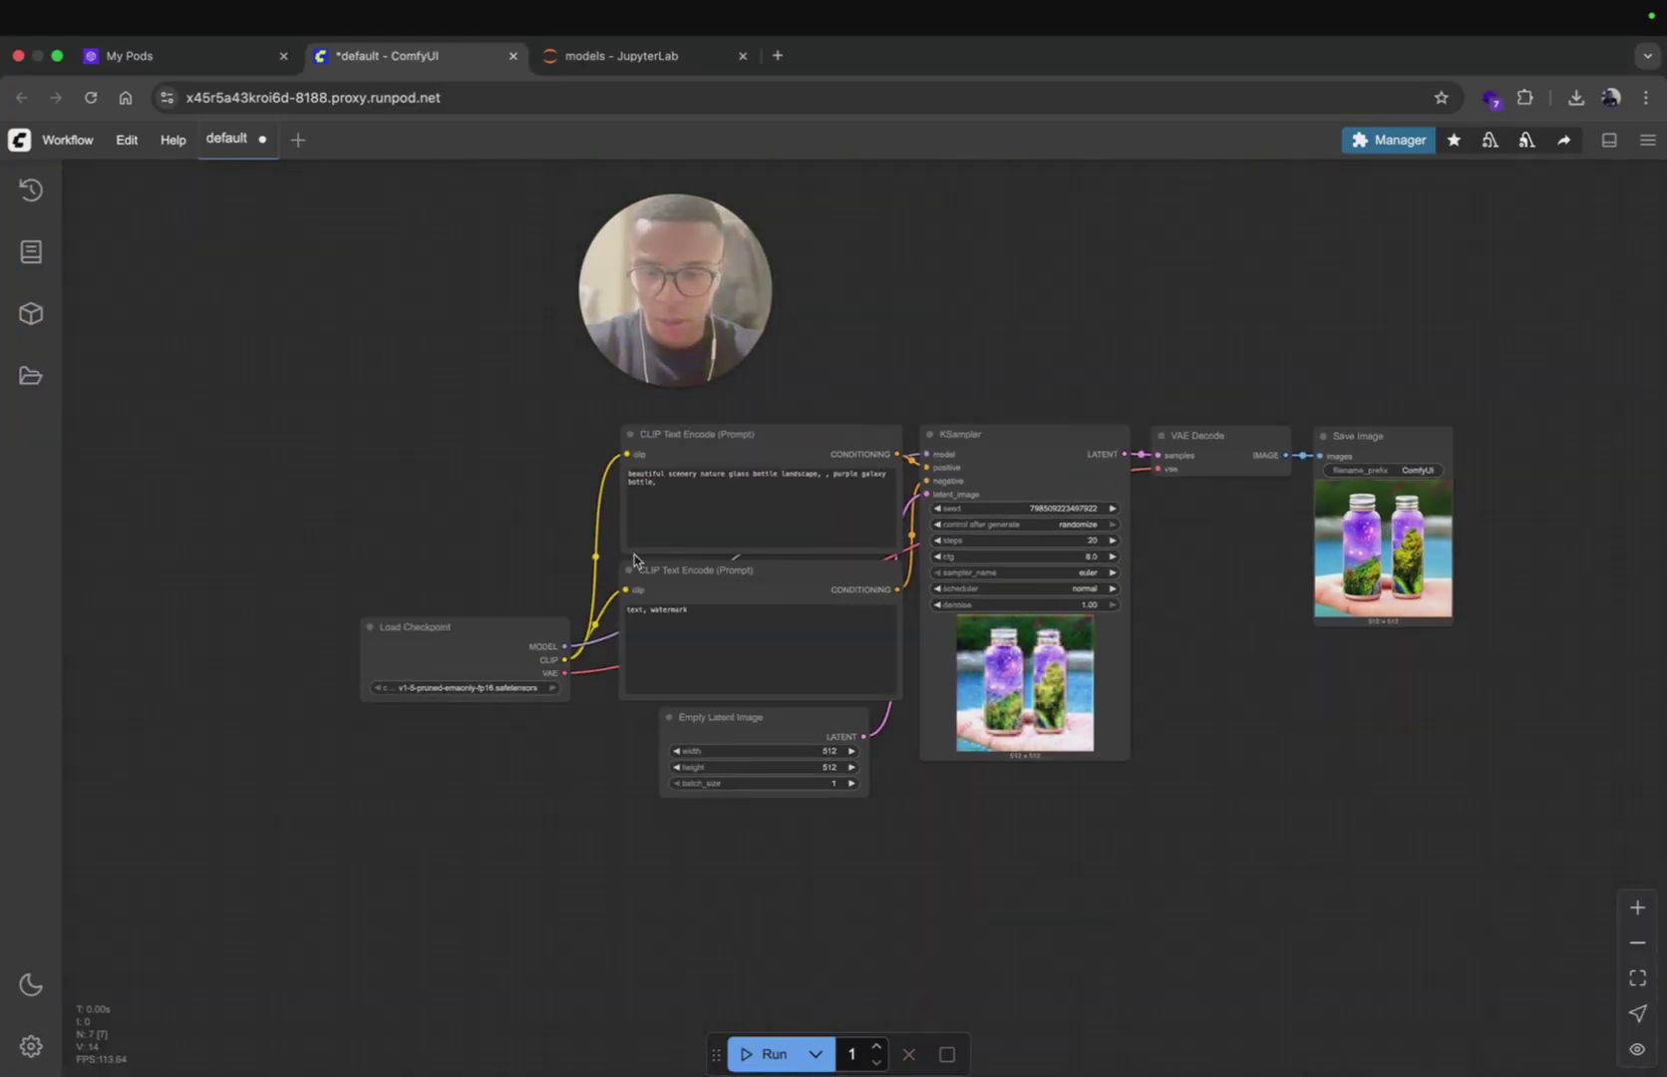
{"action": "left_click_drag", "start_coordinate": [688, 319], "coordinate": [270, 319]}
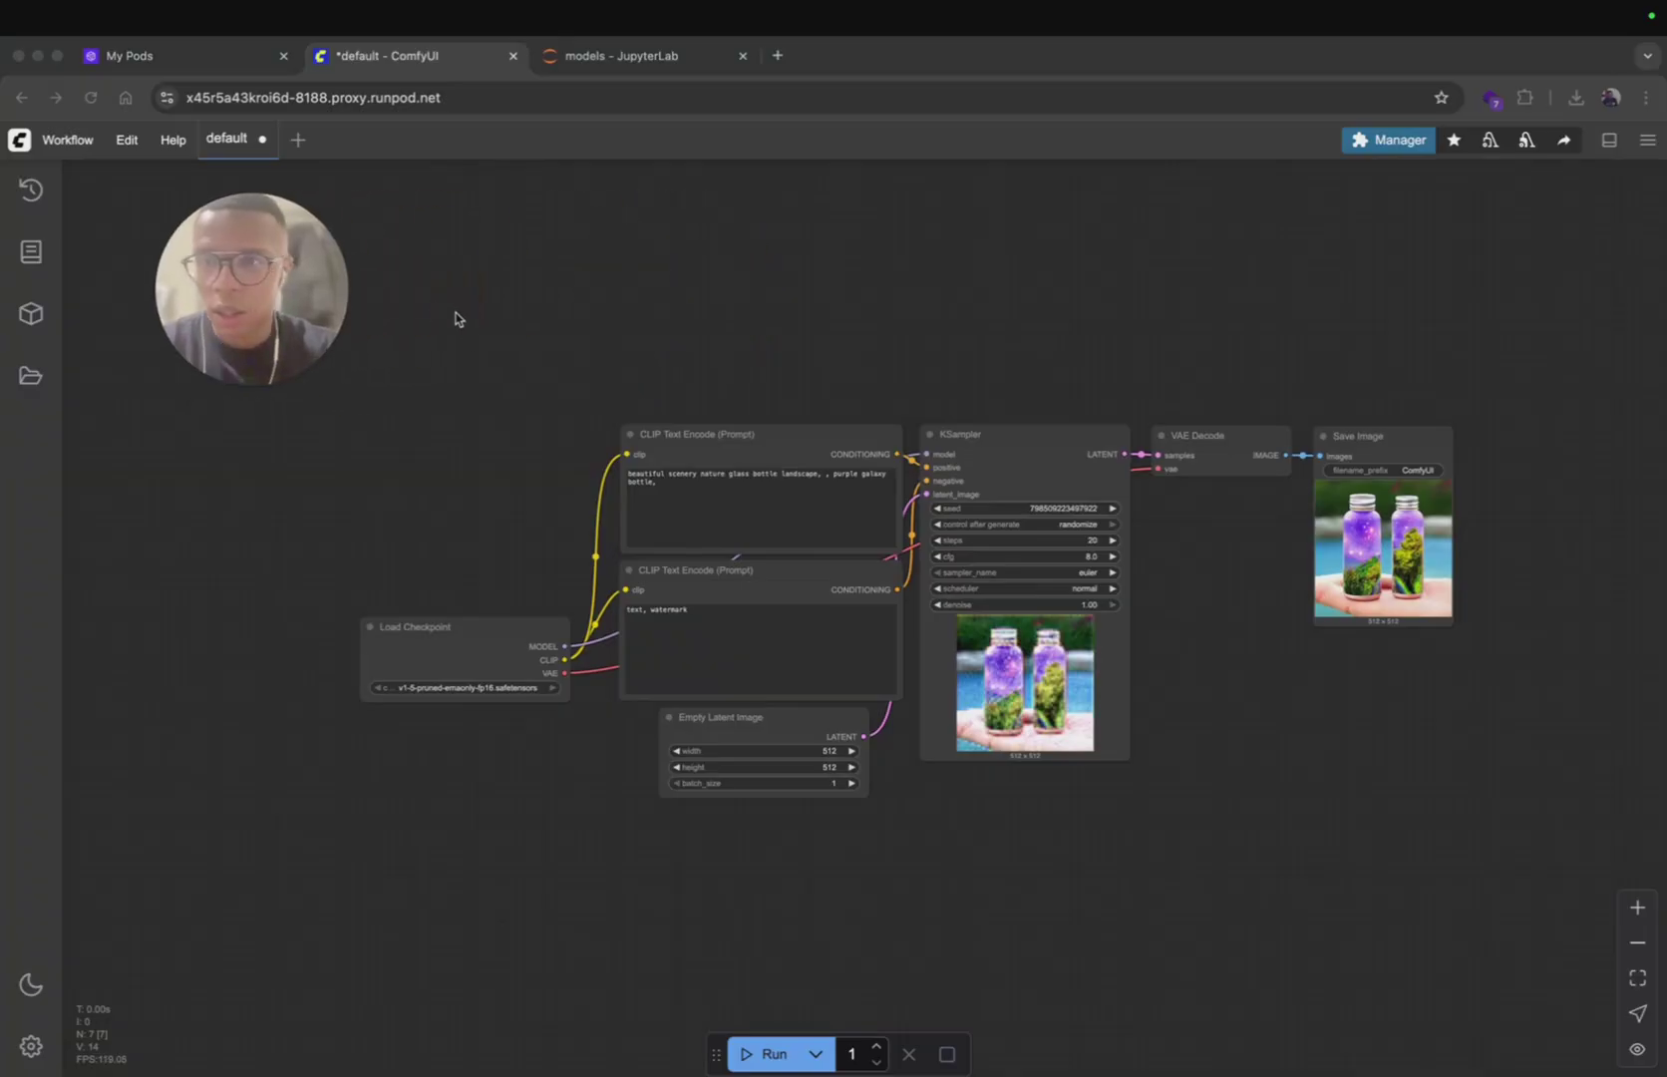